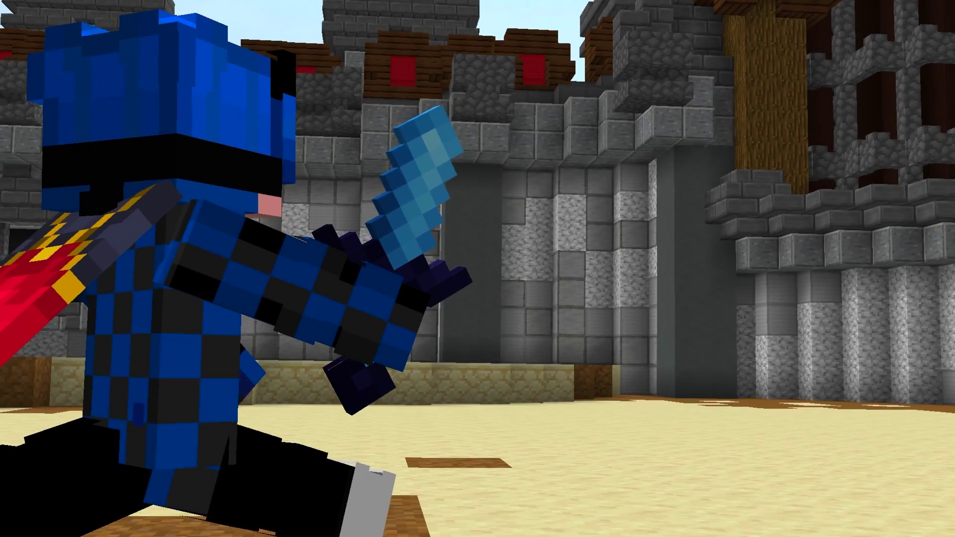
Leave the game and open 2022-04-10_18.00.09.png from the .minecraft screenshots folder in Photoshop
key("Escape")
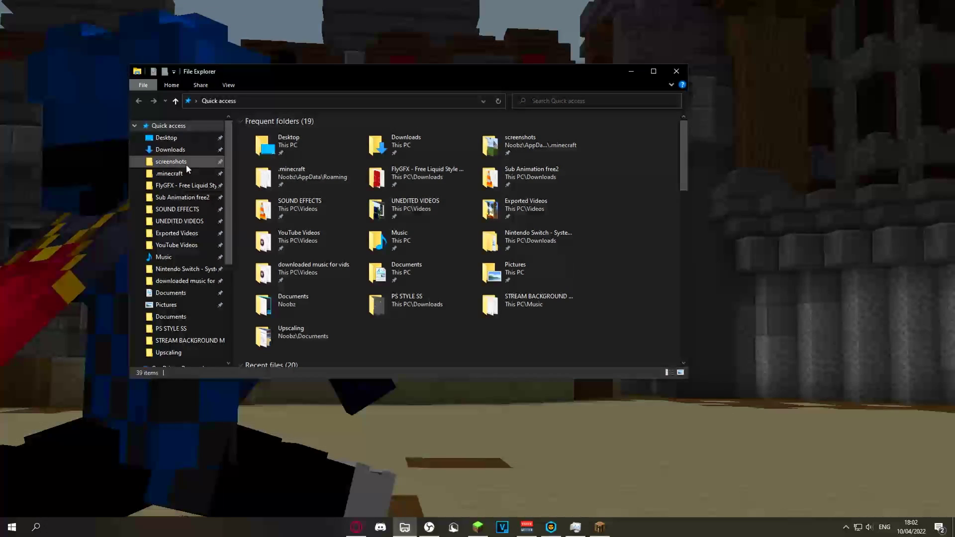
left_click(186, 164)
scroll(497, 273, "down", 5)
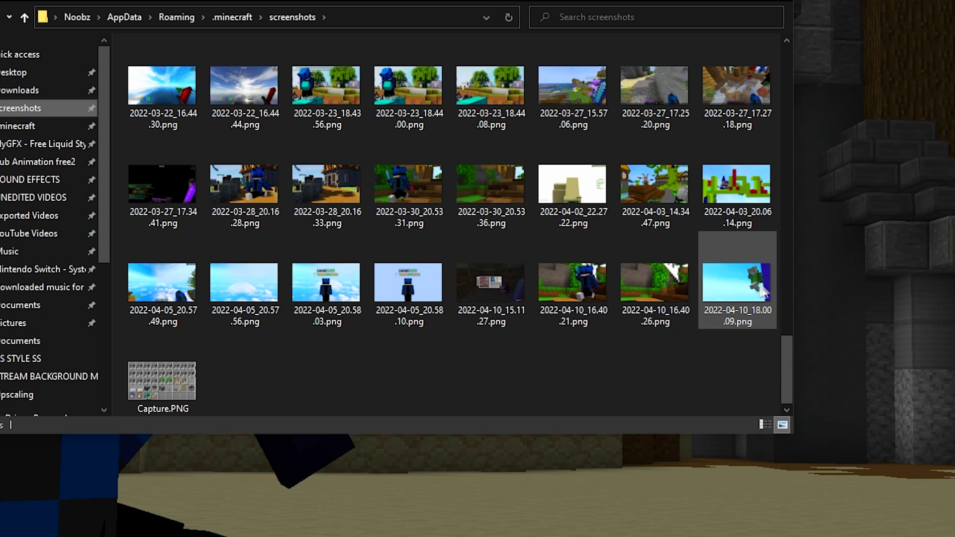
left_click(758, 291)
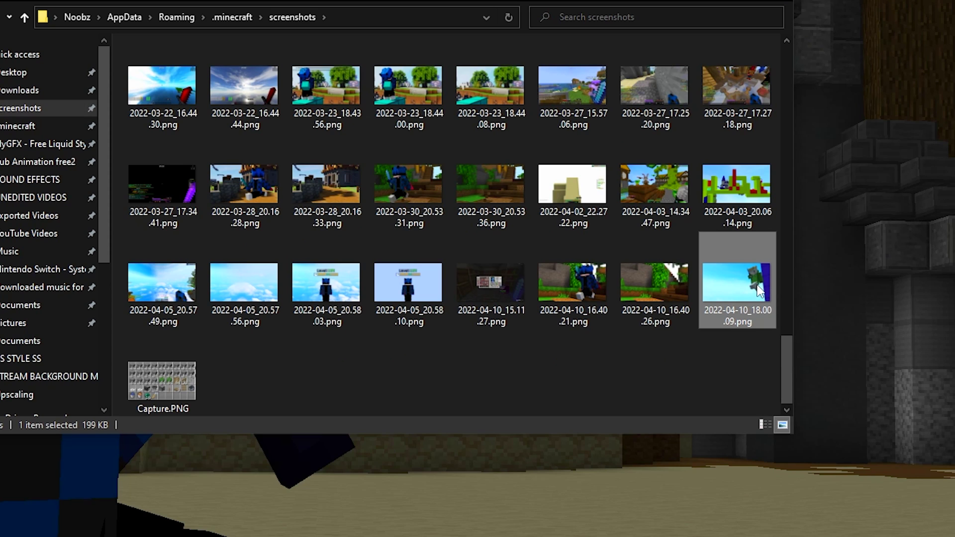
key("Return")
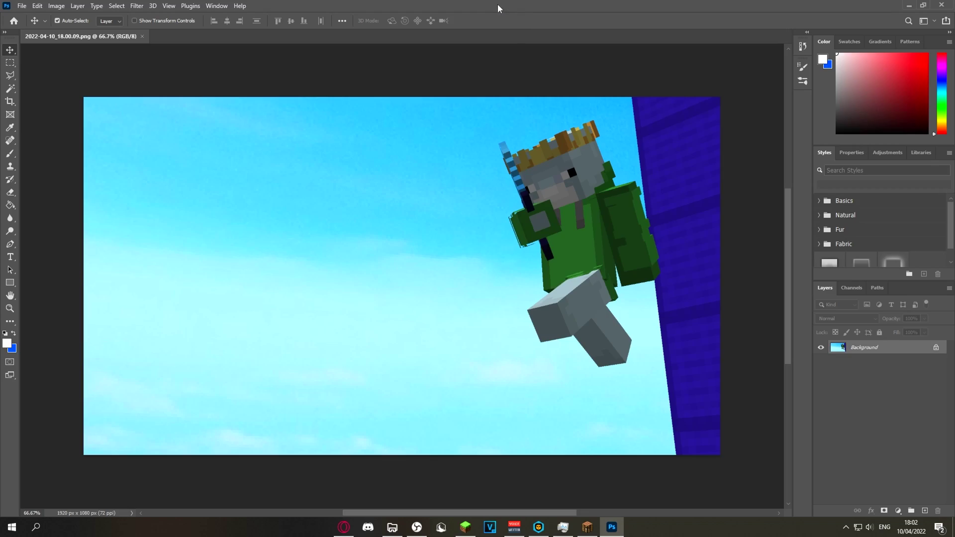
left_click_drag(497, 4, 458, 14)
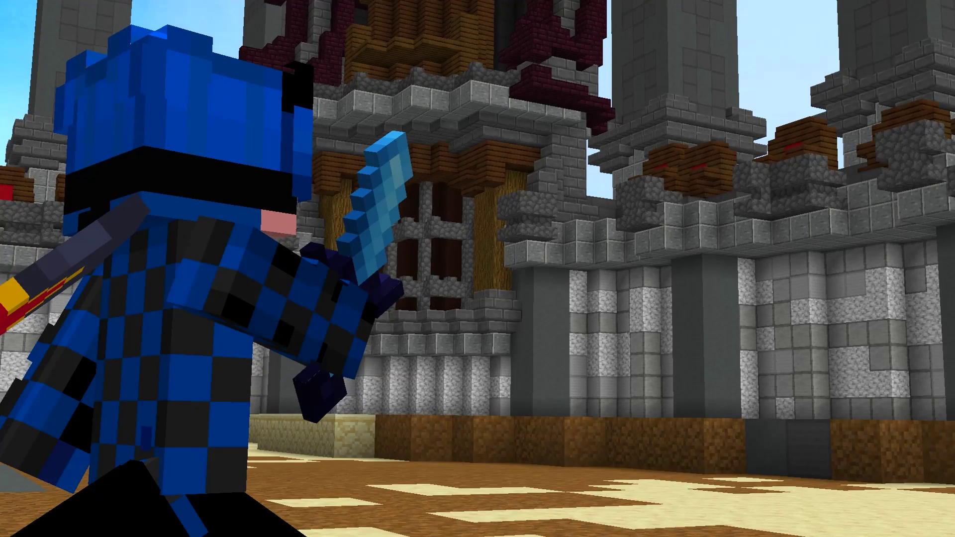
In Minecraft, hide the blue player through Badlion Client's spectate player list
key("b")
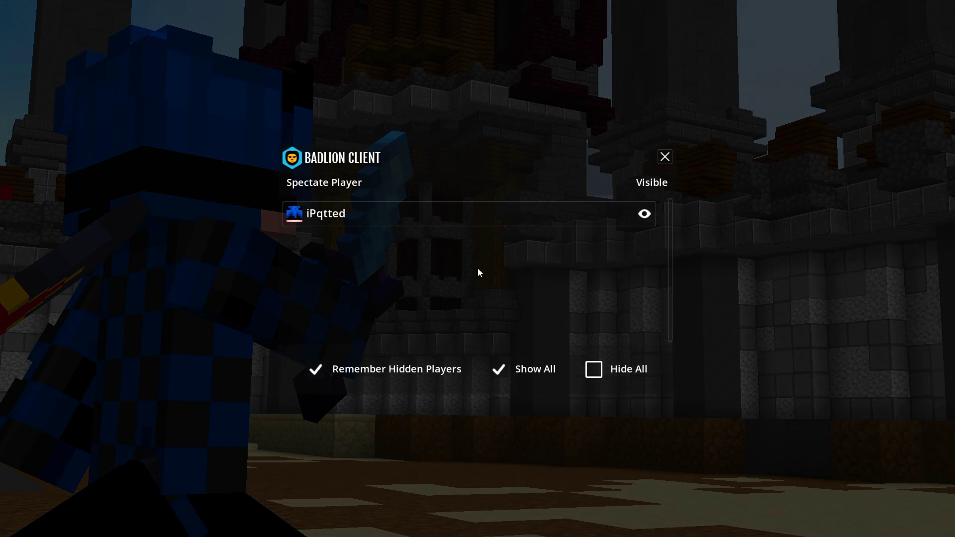
left_click(645, 215)
key("Escape")
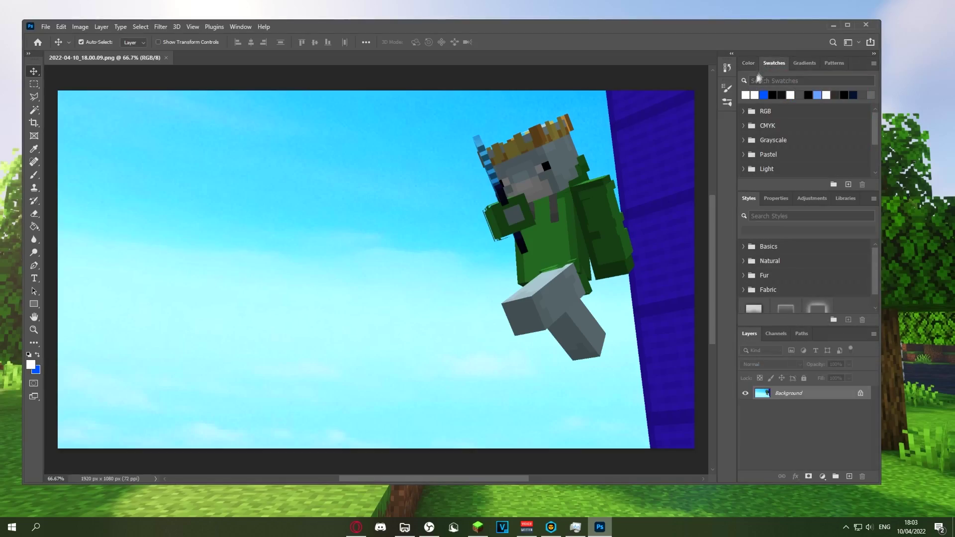
Switch to Photoshop, maximize its window and place the screenshots 2022-04-10_18.03.16.png and 2022-04-10_18.03.11.png as layers
left_click(847, 25)
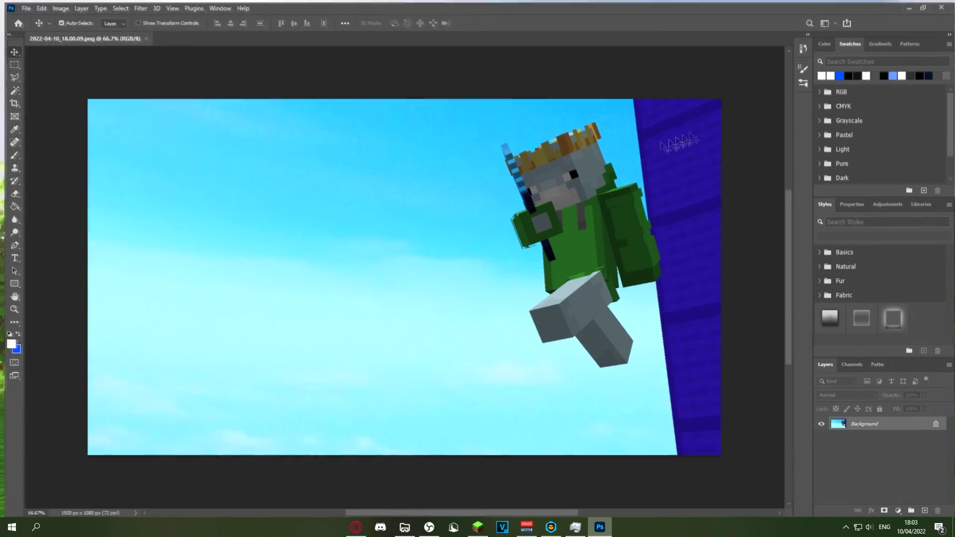
left_click(404, 527)
left_click(313, 333)
left_click(281, 334, "ctrl")
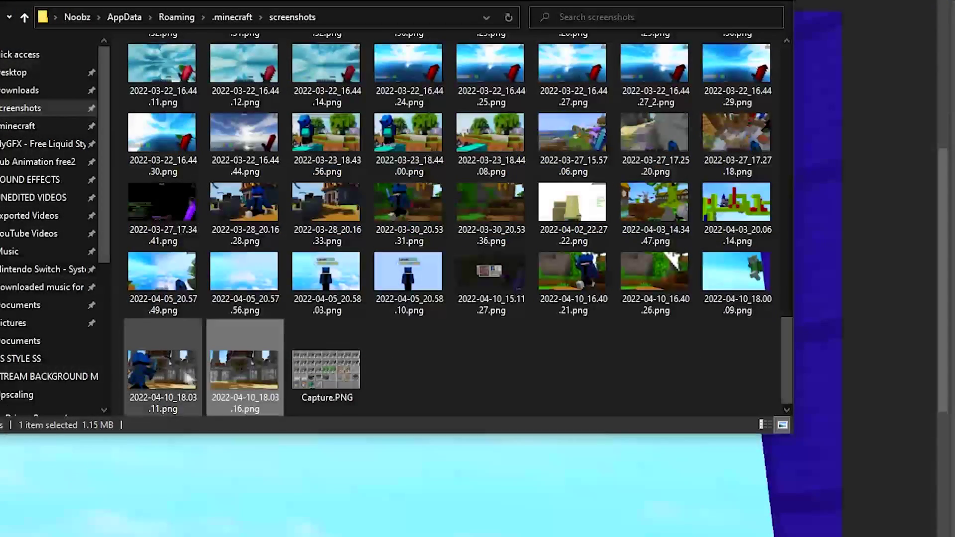
left_click_drag(227, 351, 344, 481)
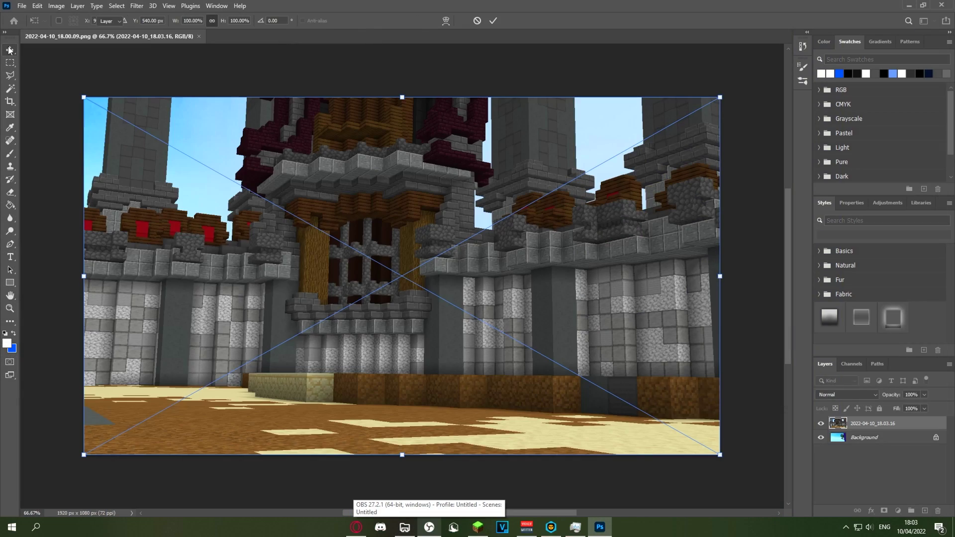
left_click(9, 50)
left_click(9, 49)
left_click(136, 92)
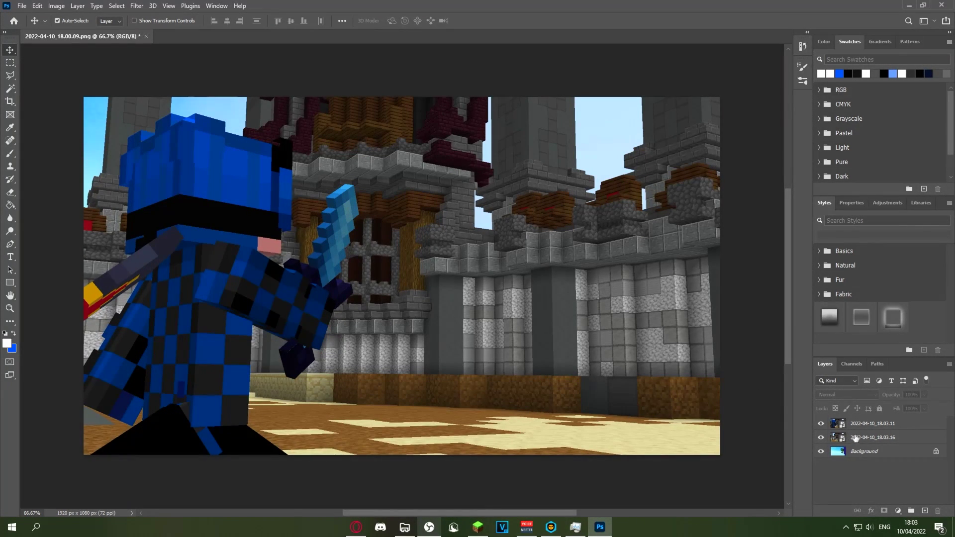
Unlock the Background layer and move it above both placed screenshots in the layer stack
left_click_drag(864, 443, 857, 411)
left_click(871, 447)
left_click(935, 452)
left_click_drag(901, 453, 881, 419)
Start a Polygonal Lasso outline around the green character from the sword tip along the crown's upper edge
scroll(622, 243, "up", 10)
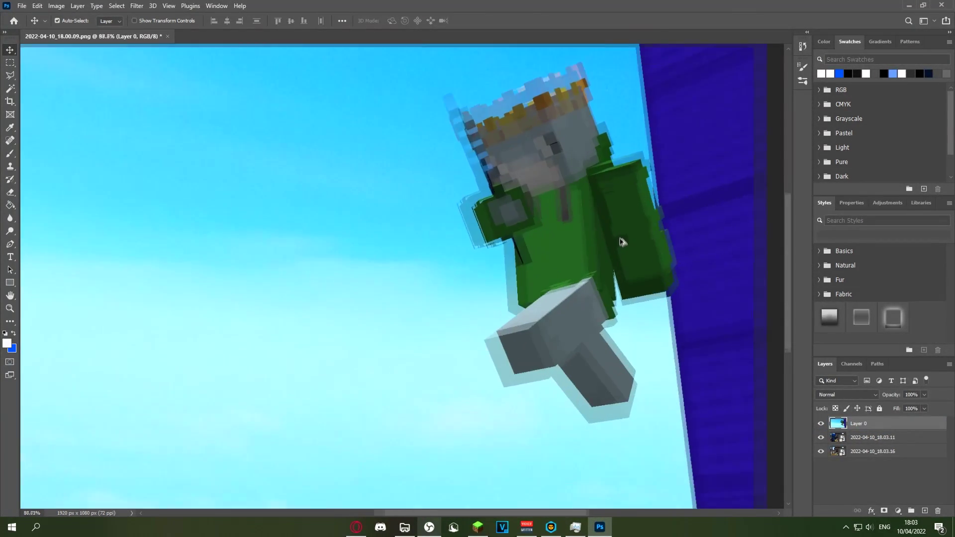
scroll(407, 222, "down", 7)
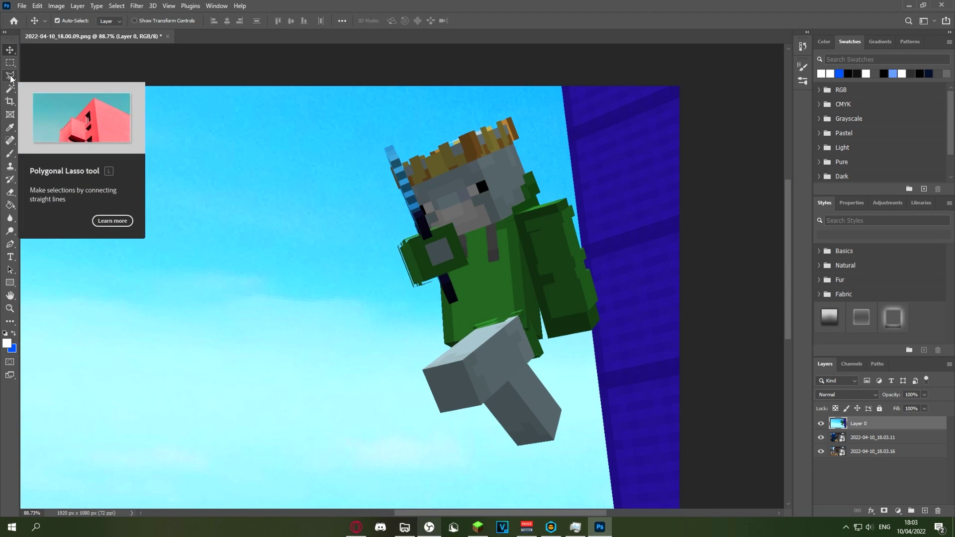
left_click(10, 77)
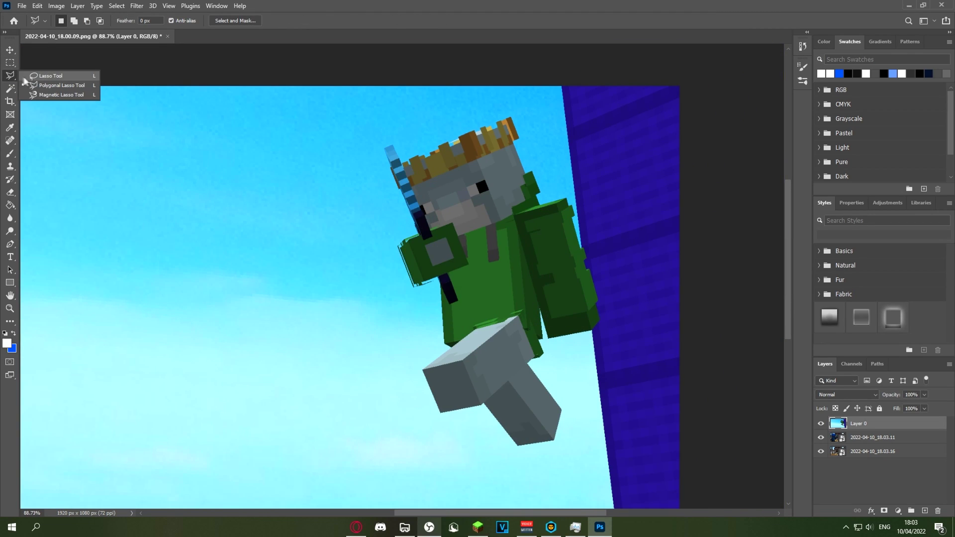
left_click(41, 85)
scroll(415, 162, "up", 5)
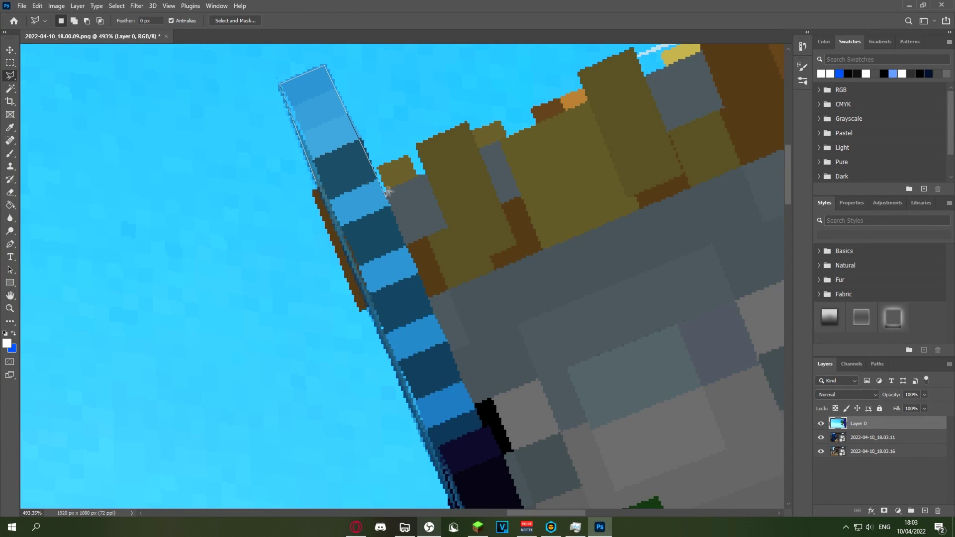
left_click_drag(471, 135, 213, 217)
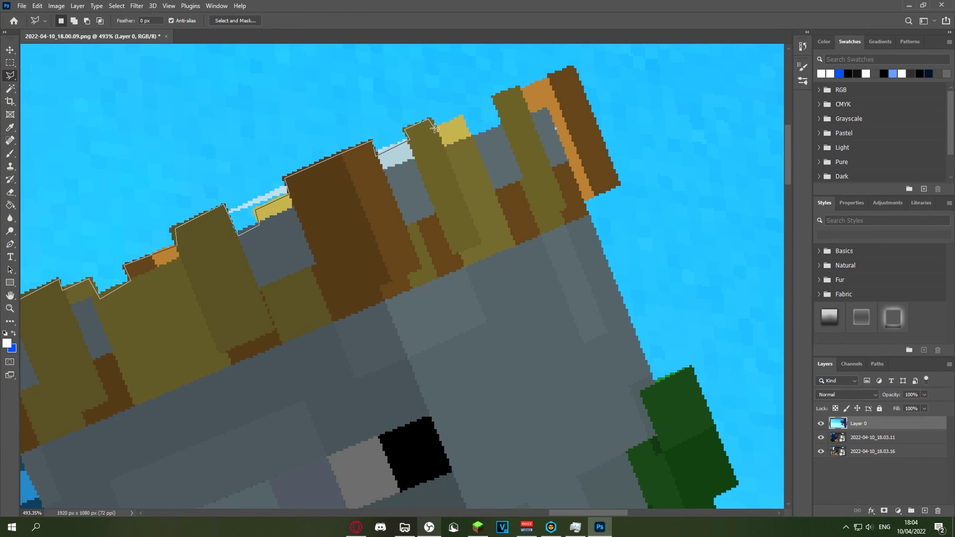
Continue the lasso outline around the crown's end, the back of the head and the collar to the shoulder
left_click(576, 67)
left_click(619, 184)
left_click(587, 200)
left_click(652, 379)
left_click_drag(652, 379, 444, 292)
left_click(481, 280)
left_click(528, 395)
left_click(506, 408)
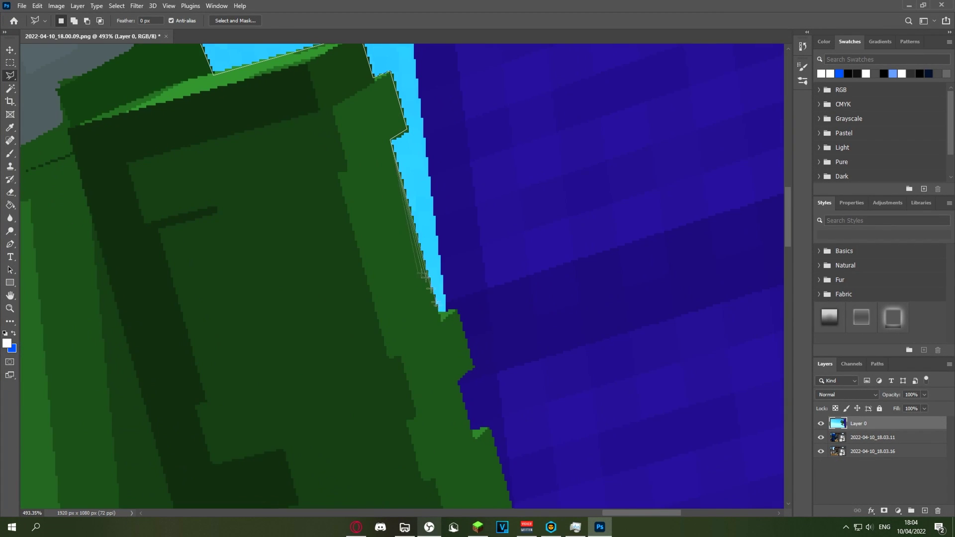
Trace the outer edge of the arm against the purple wall and around the bottom of the sleeve
left_click(454, 382)
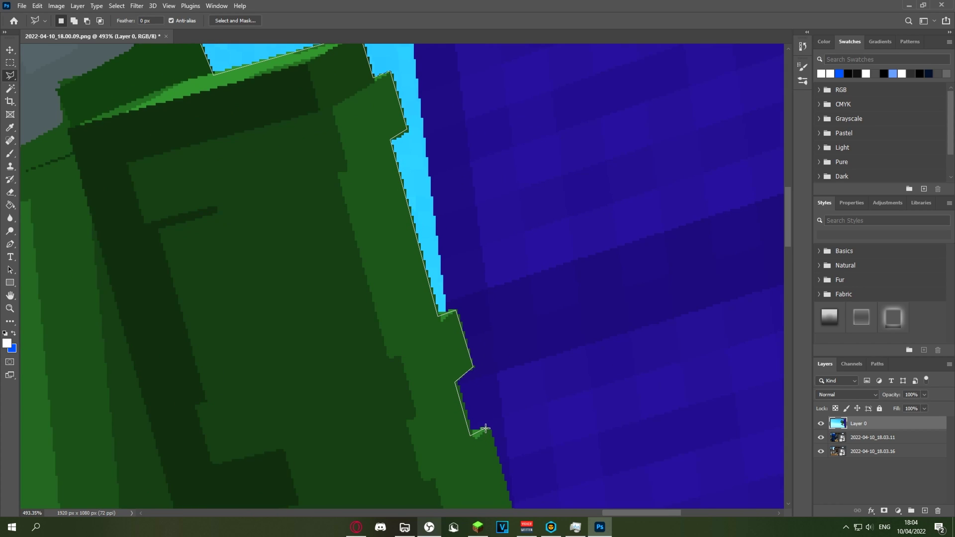
left_click_drag(493, 416, 416, 255)
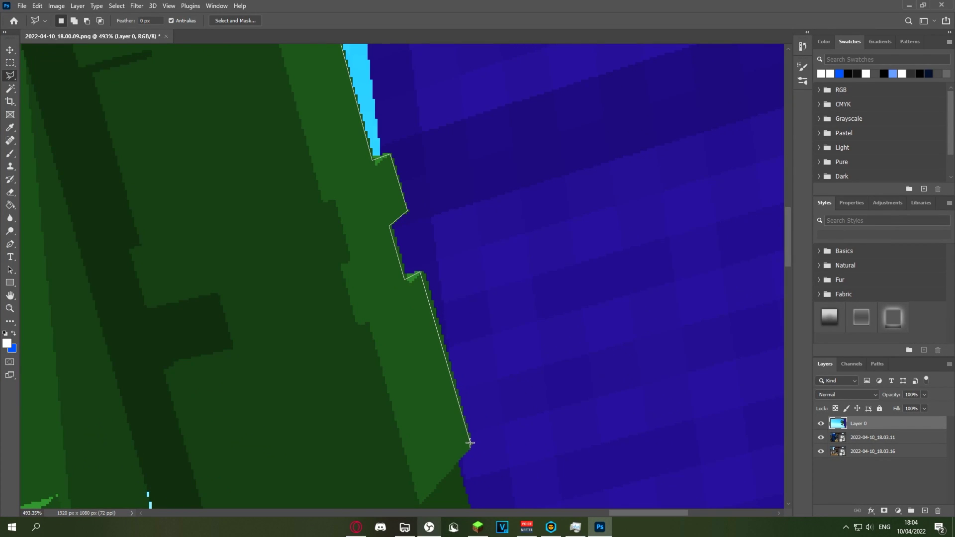
mouse_move(468, 444)
left_mouse_down()
mouse_move(426, 313)
mouse_move(376, 240)
left_mouse_up()
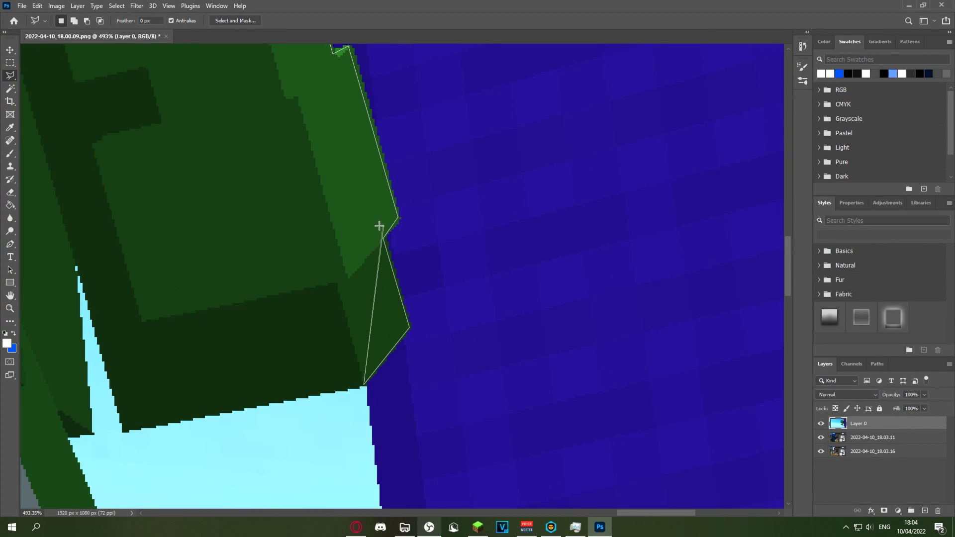
left_click_drag(243, 361, 447, 295)
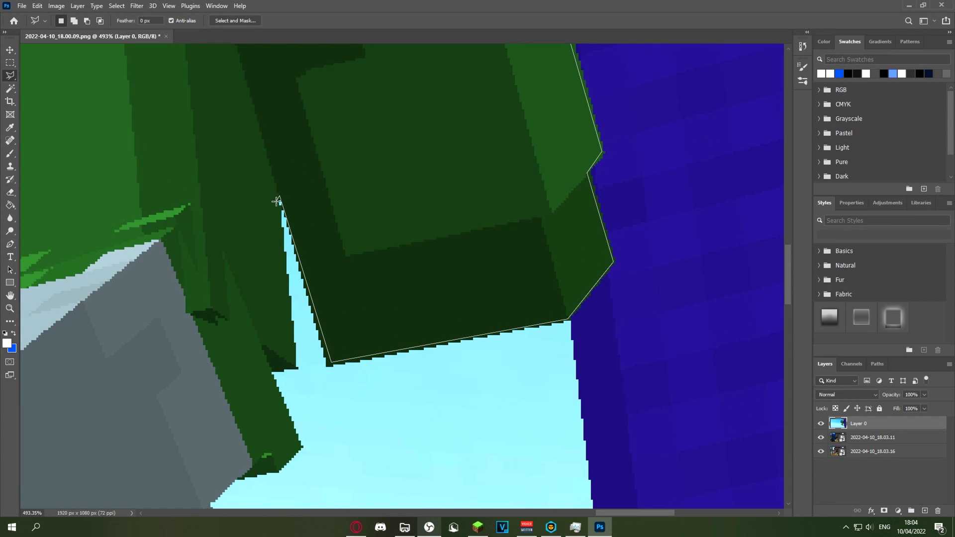
Trace the lower hoodie edge beside the arm and continue the outline around the rear leg and foot
left_click(295, 367)
left_click(273, 371)
left_click(300, 446)
left_click_drag(300, 446, 365, 115)
left_click(273, 170)
left_click(468, 426)
left_click_drag(468, 426, 408, 106)
left_click(364, 270)
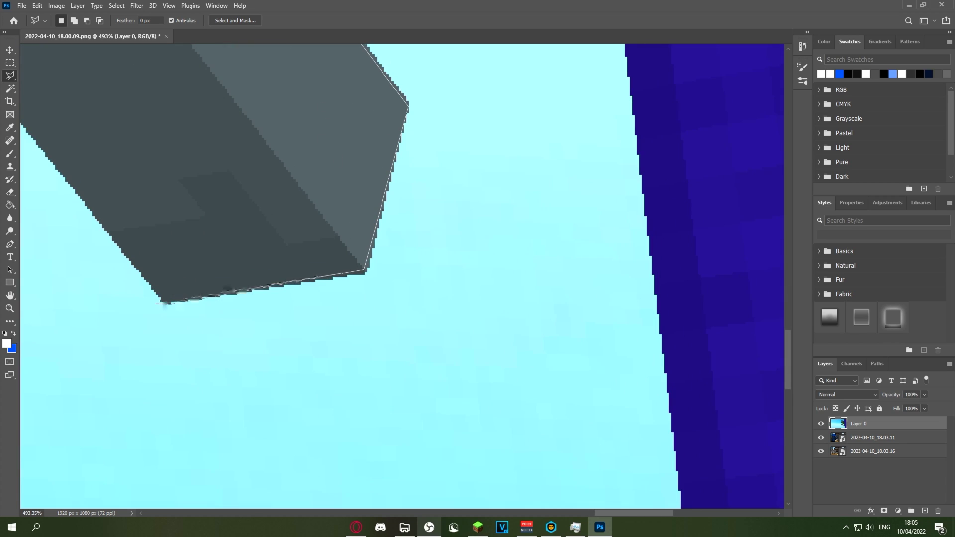
left_click(166, 301)
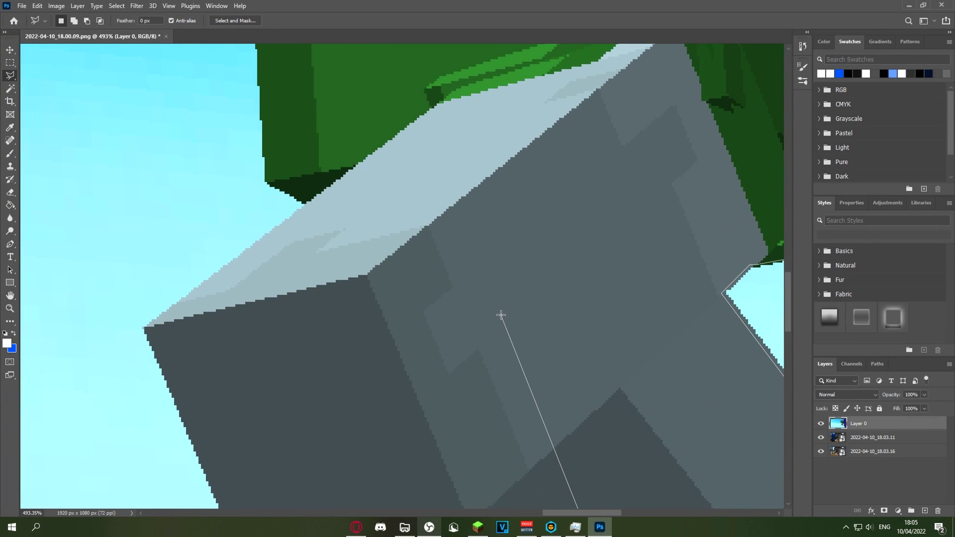
Extend the outline around the front leg, up the torso and along the lower edge of the sword-holding arm
mouse_move(554, 343)
left_mouse_down()
mouse_move(378, 153)
mouse_move(437, 154)
mouse_move(422, 139)
left_mouse_up()
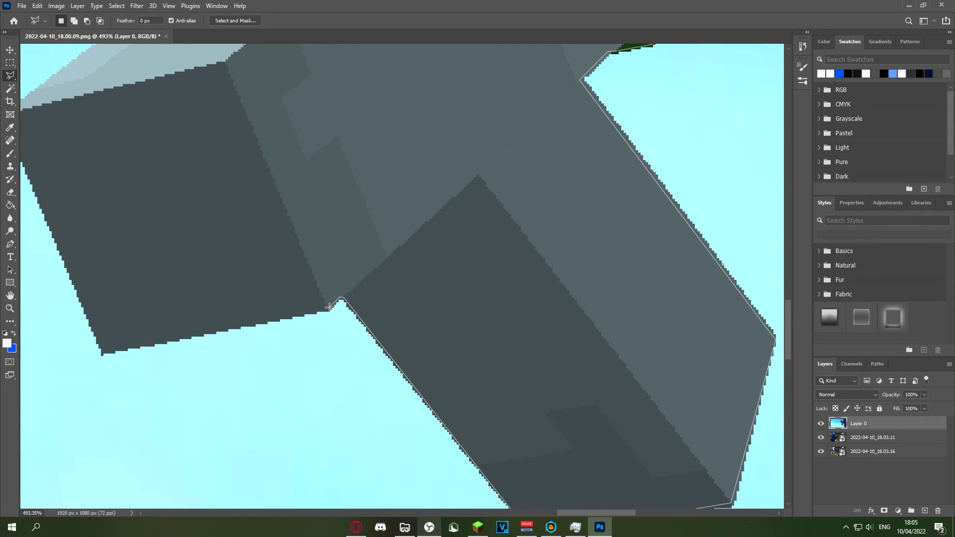
left_click(102, 352)
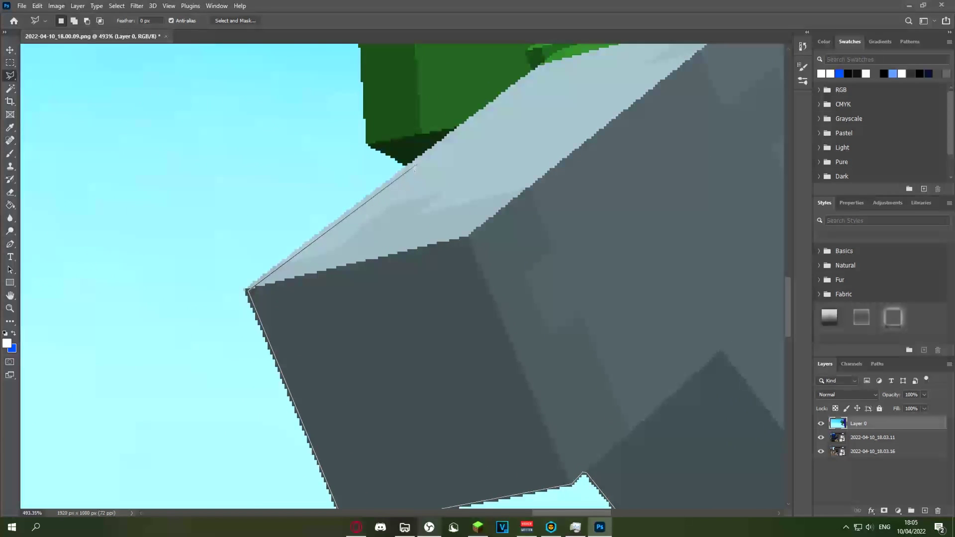
left_click(368, 144)
left_click_drag(368, 143, 316, 497)
left_click_drag(149, 172, 438, 402)
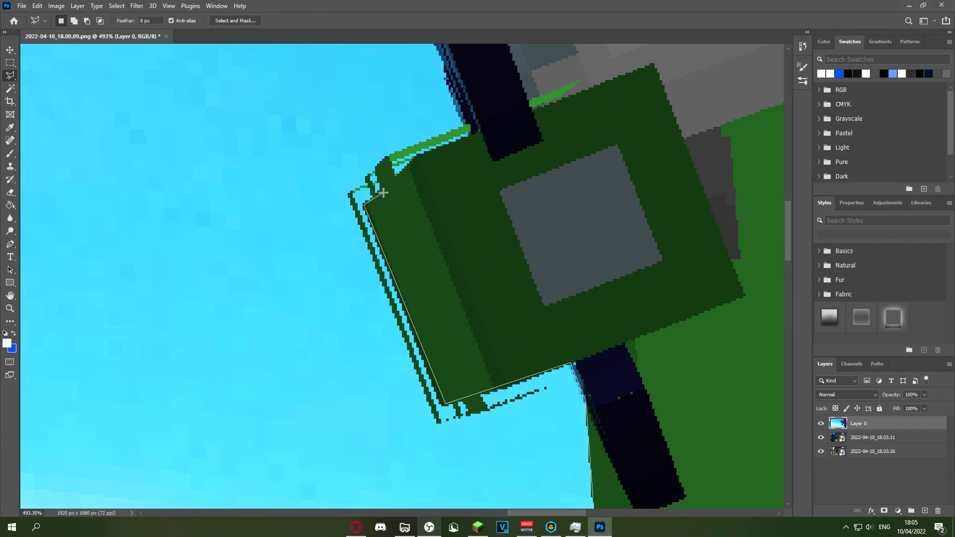
Trace the raised hand's upper edge and the sword's outer edge, and close the selection at the sword tip
left_click(417, 157)
left_click(472, 139)
left_click_drag(472, 139, 480, 312)
left_click_drag(448, 224, 585, 372)
left_click(502, 200)
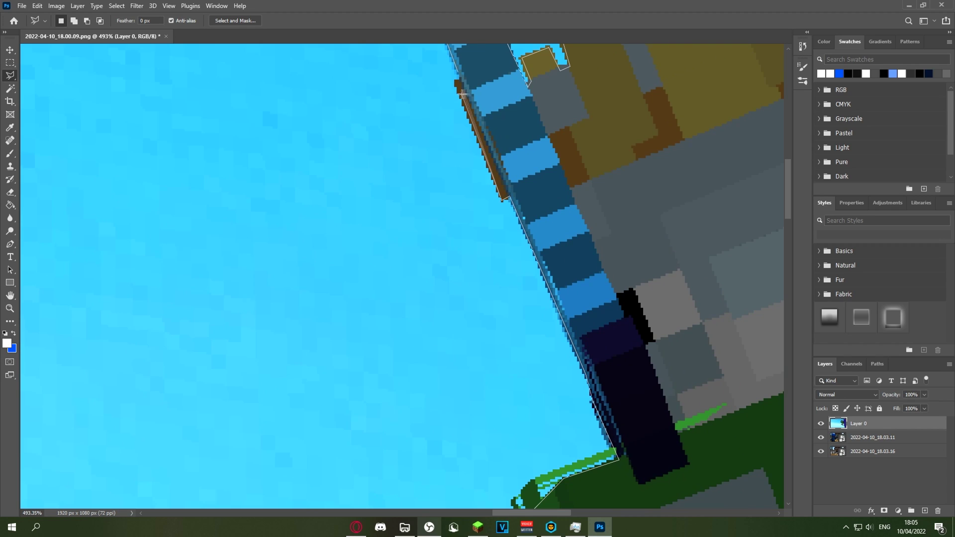
left_click(458, 68)
scroll(647, 199, "down", 5)
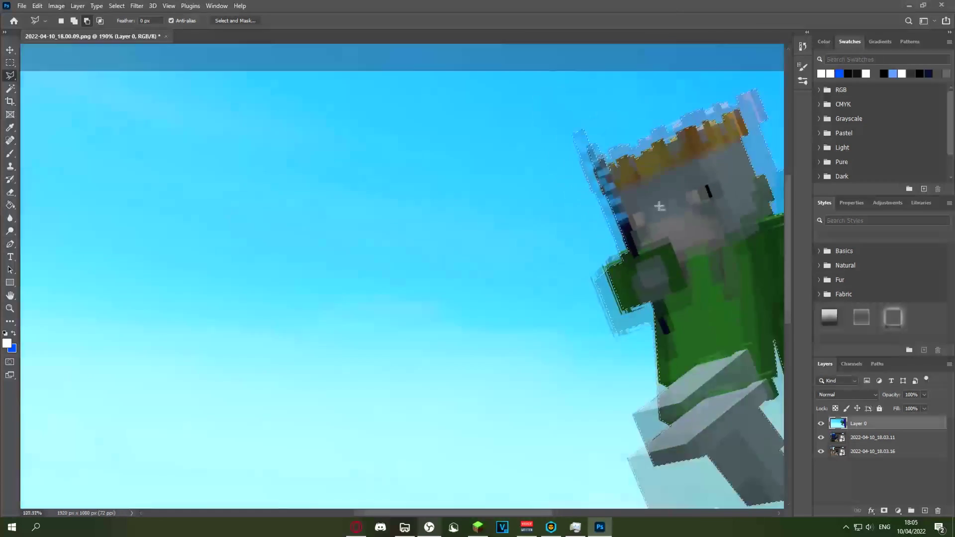
Copy the selected green character to a new layer and delete the original sky layer, Layer 0
scroll(741, 228, "up", 1)
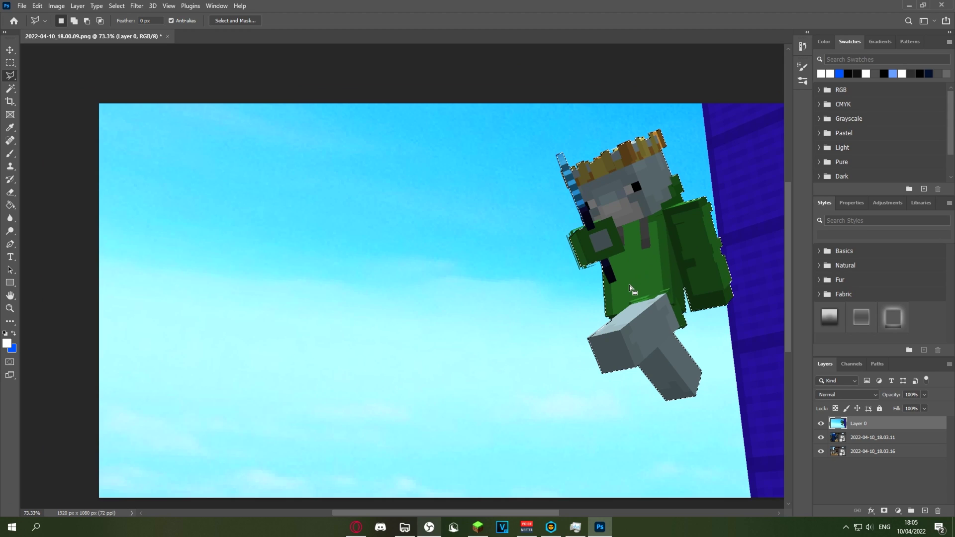
right_click(660, 220)
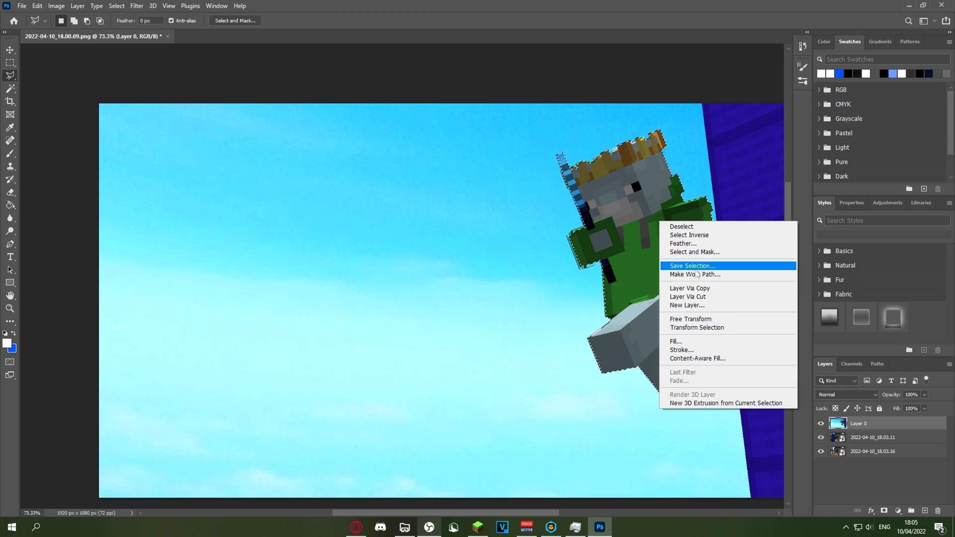
left_click(700, 290)
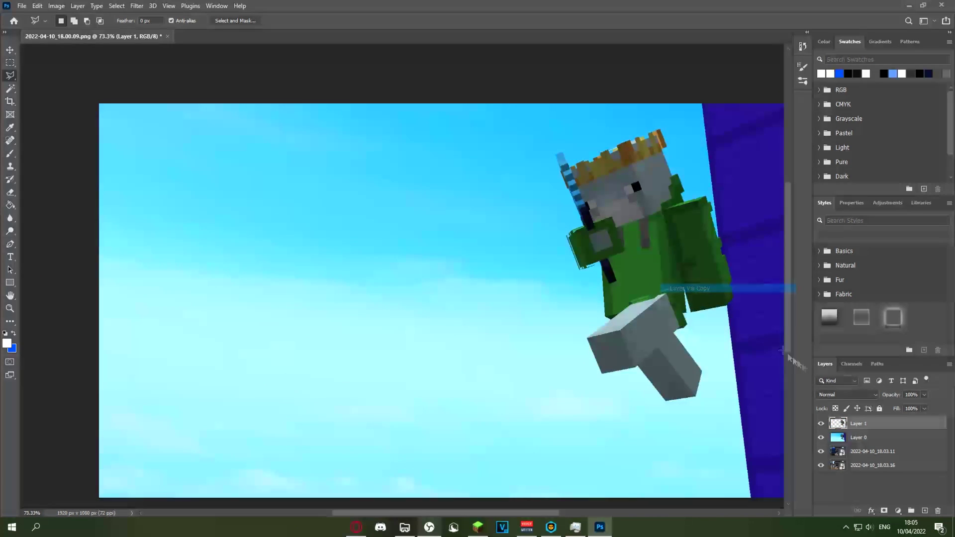
left_click(866, 441)
key("Delete")
scroll(654, 397, "down", 2)
scroll(658, 224, "down", 4)
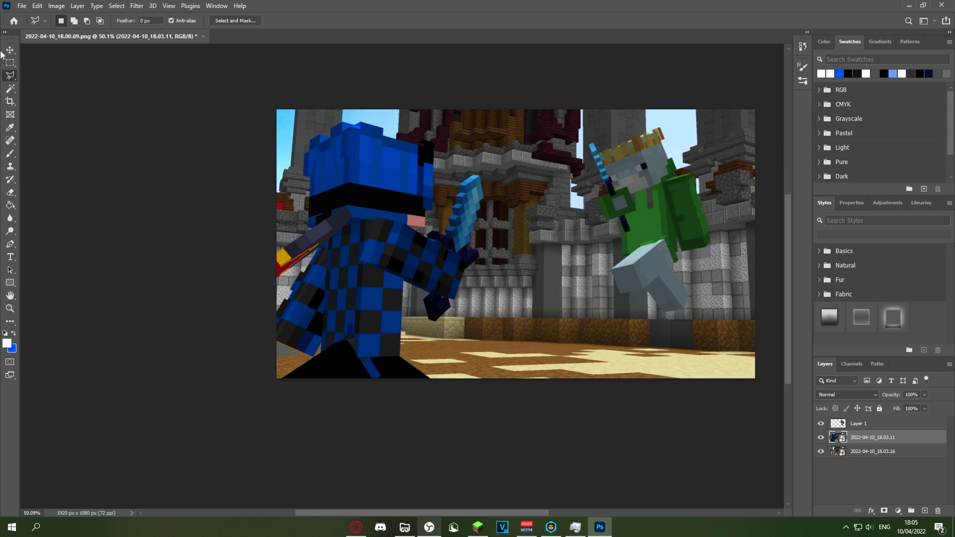
Slightly enlarge the green character cut-out with Free Transform and position it in the air facing the blue character
left_click(9, 50)
left_click_drag(663, 209, 580, 229)
key("ctrl+t")
left_click_drag(628, 145, 637, 133)
left_click_drag(649, 123, 652, 124)
left_click_drag(539, 183, 589, 179)
left_click_drag(692, 129, 695, 123)
left_click_drag(609, 183, 650, 180)
left_click(10, 49)
left_click_drag(323, 237, 331, 238)
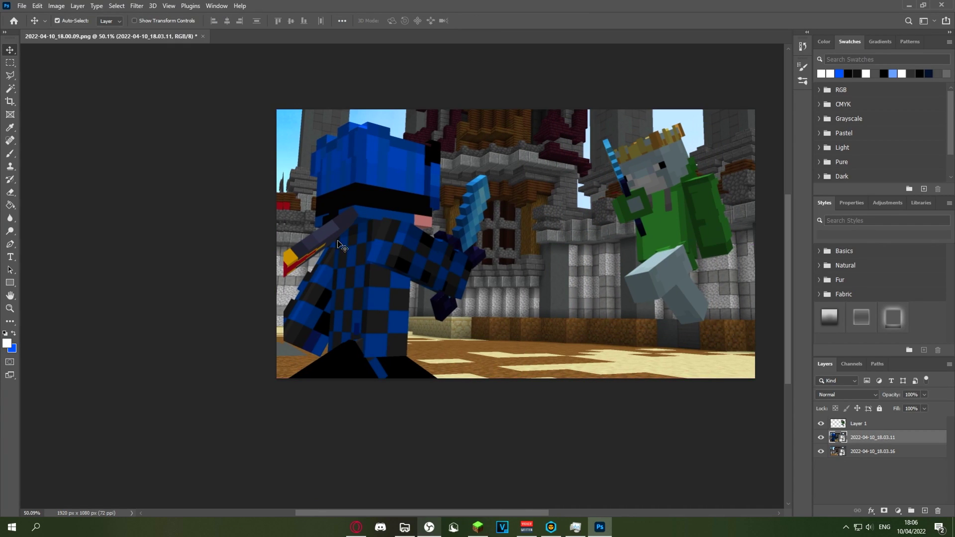
key("ctrl+z")
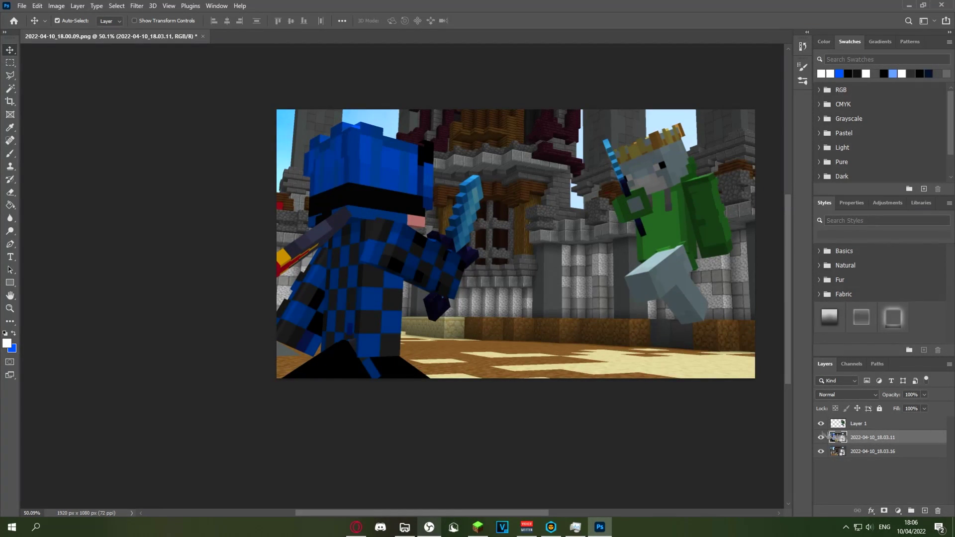
With the Polygonal Lasso, outline the back edge of the blue character's head and start across its stepped hair
left_click(9, 76)
scroll(314, 209, "up", 6)
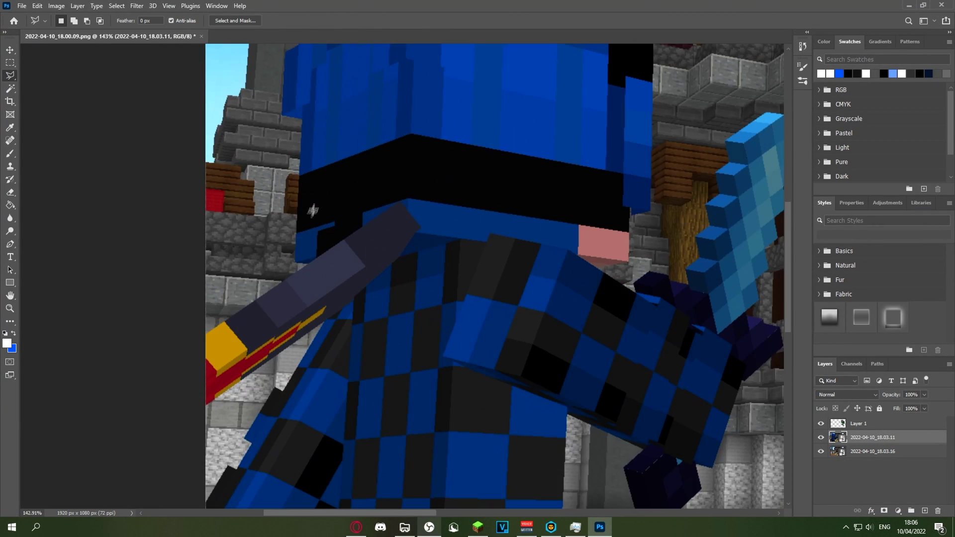
left_click(291, 269)
left_click_drag(307, 166, 331, 400)
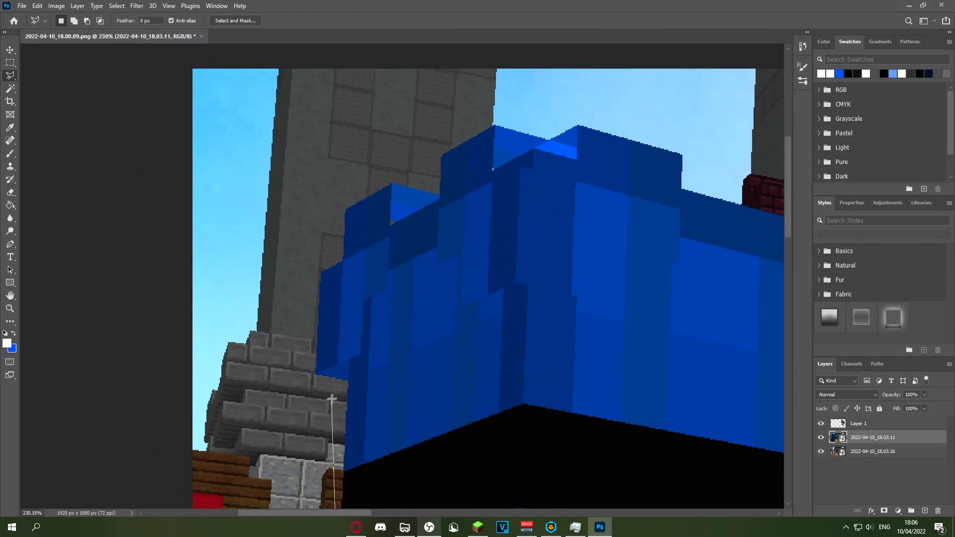
left_click(317, 373)
left_click(321, 272)
left_click(345, 260)
left_click(346, 210)
left_click(392, 183)
left_click(439, 194)
left_click(441, 155)
scroll(442, 155, "up", 3)
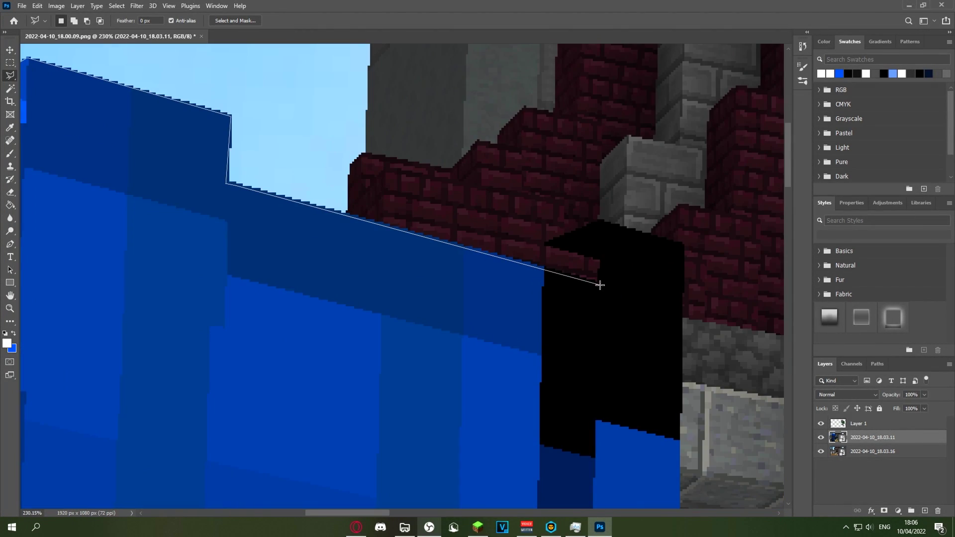
Extend the outline around the raised black block on the head and down past the face towards the arm
left_click(600, 285)
left_click(600, 260)
left_click(546, 244)
left_click(599, 221)
left_click(683, 244)
left_click_drag(679, 448, 504, 258)
scroll(503, 352, "down", 3)
left_click(462, 318)
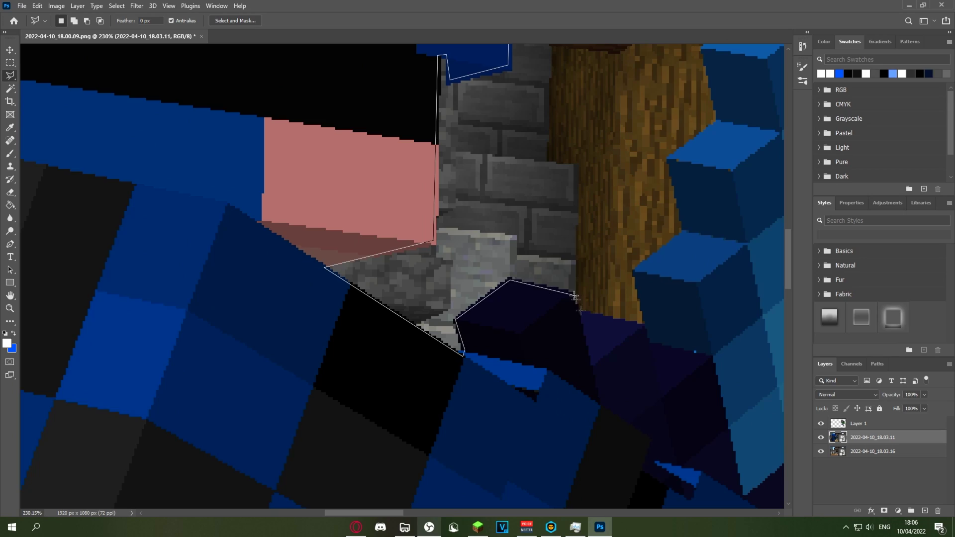
Trace the top of the sword-holding hand and the stepped inner edge of the blue sword blade
left_click(579, 313)
left_click(645, 325)
left_click(634, 271)
left_click(684, 231)
left_click(668, 158)
left_click_drag(720, 140, 420, 286)
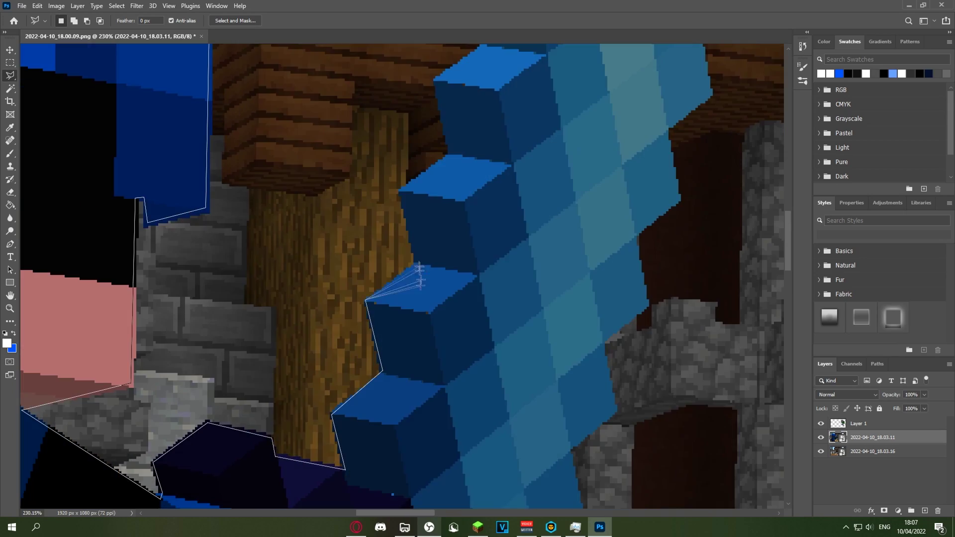
left_click(417, 265)
left_click(401, 191)
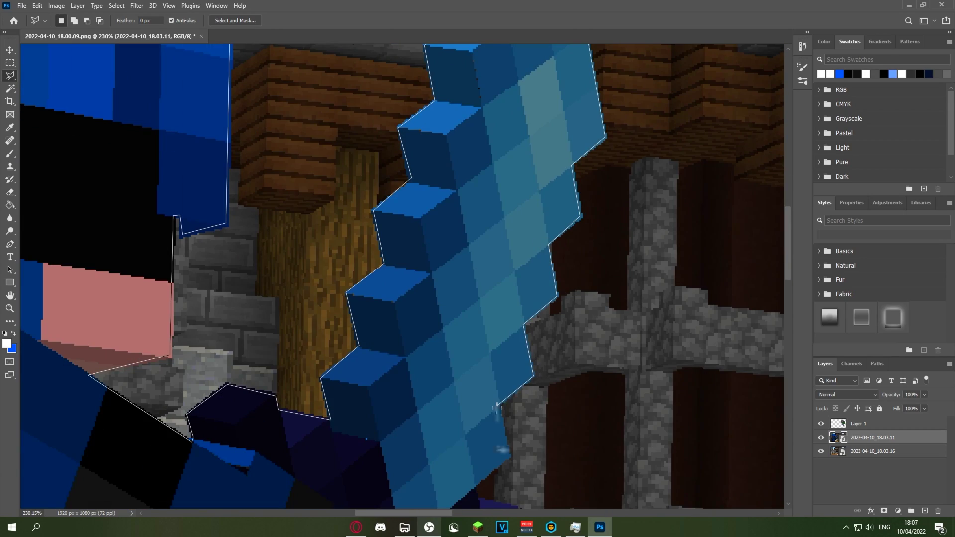
Trace the end of the sword's outer edge and continue around the hand and sword handle
left_click(509, 456)
left_click_drag(509, 456, 517, 255)
left_click(479, 286)
left_click(483, 300)
left_click(580, 374)
left_click(478, 465)
left_click_drag(478, 465, 614, 218)
Extend the outline from the sword handle along the underside of the arm towards the torso
left_click(533, 437)
left_click(467, 420)
left_click(398, 277)
left_click(288, 386)
mouse_move(468, 421)
left_mouse_down()
mouse_move(370, 207)
mouse_move(548, 327)
left_mouse_up()
Continue the outline around the rear arm and up its stepped outer edge to the item on the back
left_click(390, 184)
left_click(392, 137)
left_click(358, 201)
left_click(393, 258)
left_click(395, 139)
left_click(429, 85)
left_click_drag(443, 92, 365, 336)
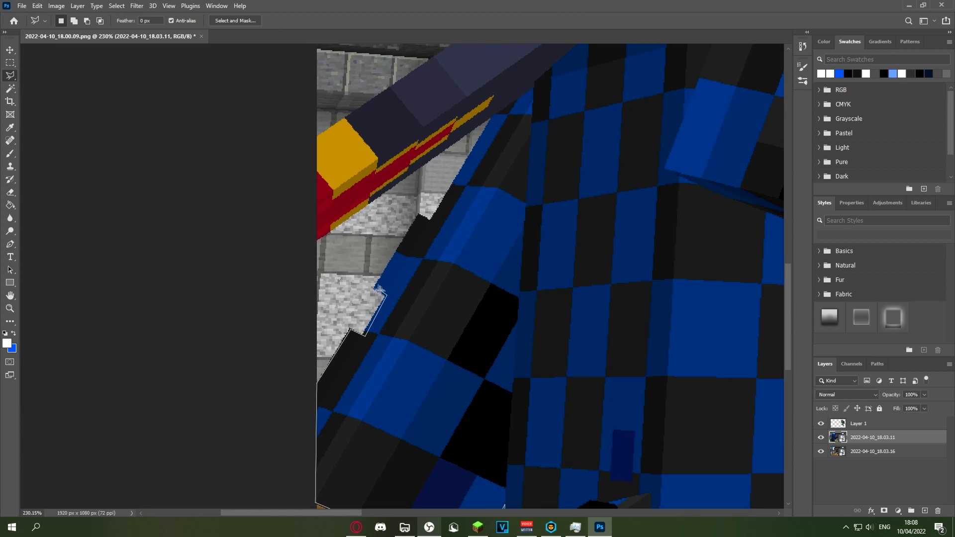
left_click_drag(510, 130, 581, 295)
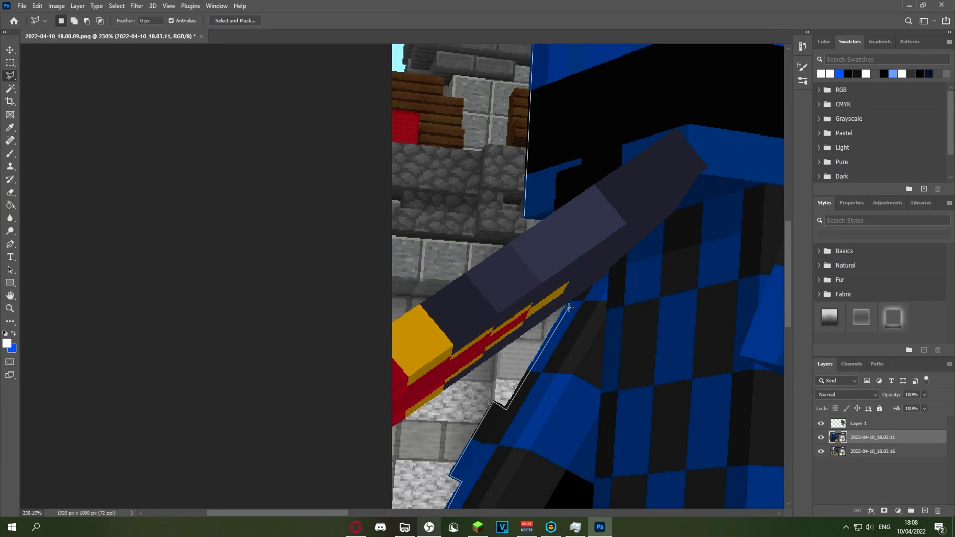
Trace around the red and yellow ended item on the back and close the selection at the head
left_click(389, 426)
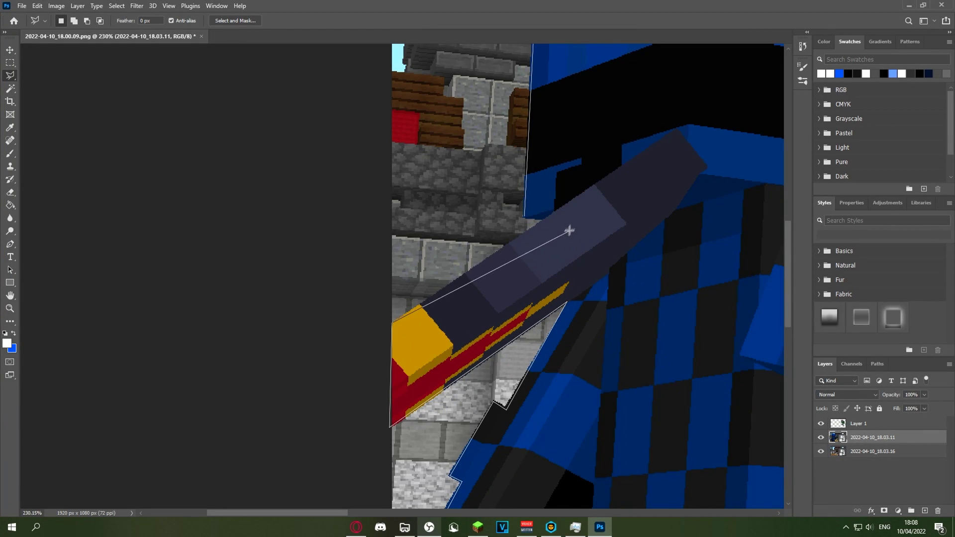
left_click(525, 216)
scroll(567, 222, "down", 10)
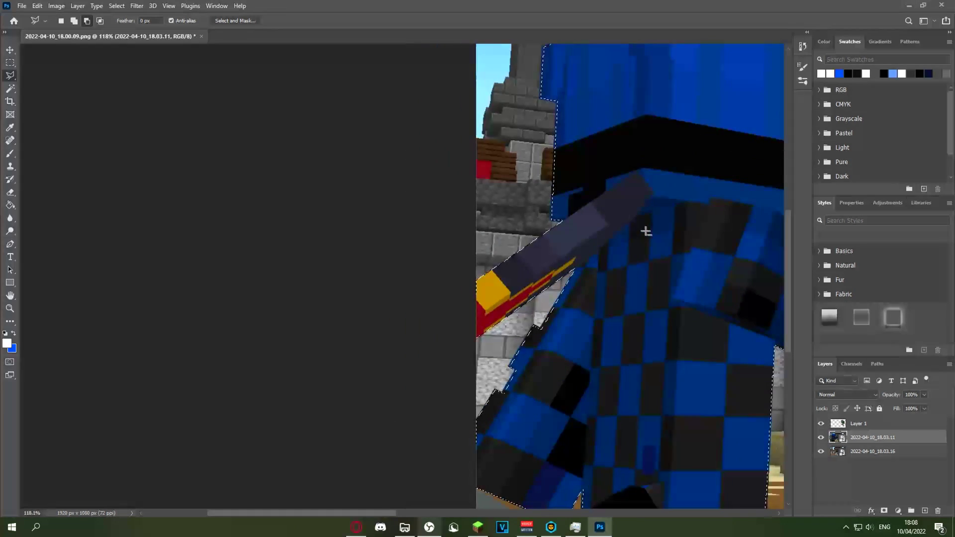
scroll(741, 251, "down", 1)
left_click_drag(642, 302, 422, 292)
scroll(514, 172, "up", 5)
Copy the selected blue character to a new layer and delete the source layer 2022-04-10_18.03.11
right_click(452, 255)
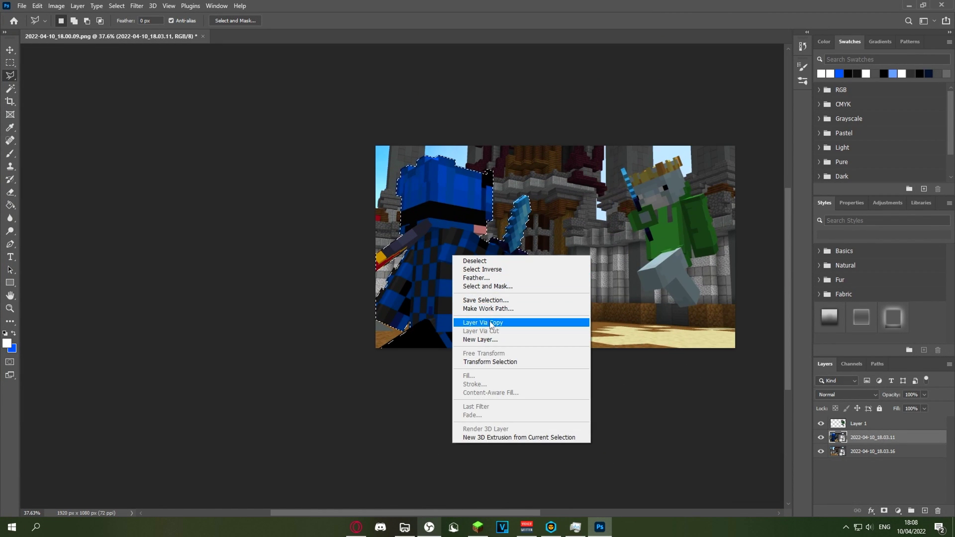
left_click(488, 325)
left_click(868, 453)
key("Delete")
Check both character cut-outs by hiding and showing Layer 2 and Layer 1
left_click(821, 437)
left_click(820, 437)
left_click(820, 424)
left_click(820, 423)
scroll(625, 318, "down", 3)
scroll(624, 318, "up", 6)
scroll(67, 121, "down", 3)
scroll(389, 156, "up", 5)
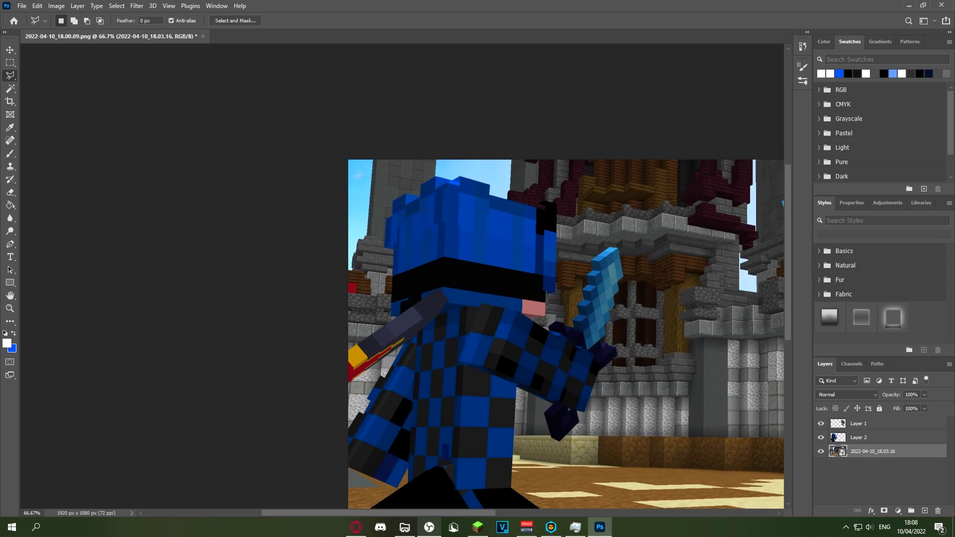
Select the sky patch behind the blue character on the background layer with the Magic Wand at tolerance 69
left_click(9, 89)
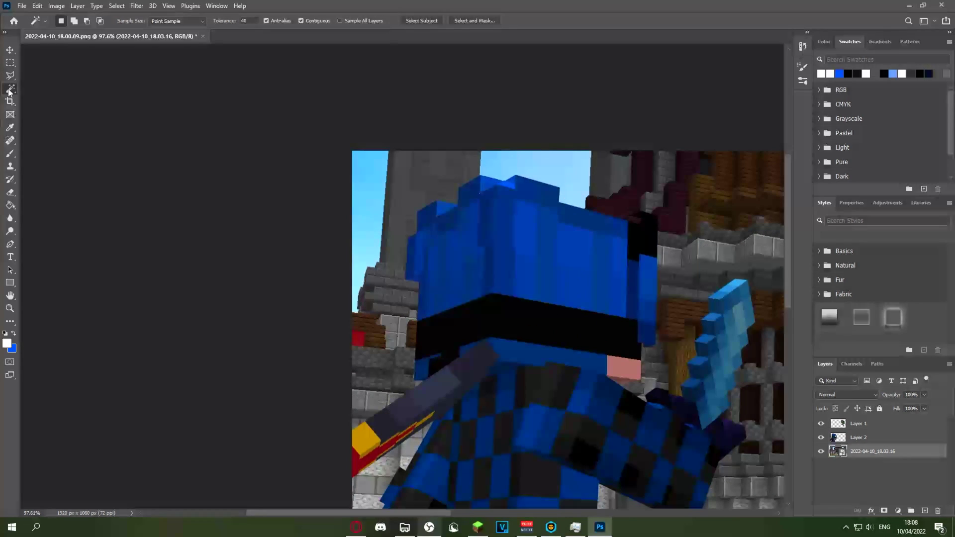
right_click(9, 90)
left_click(79, 108)
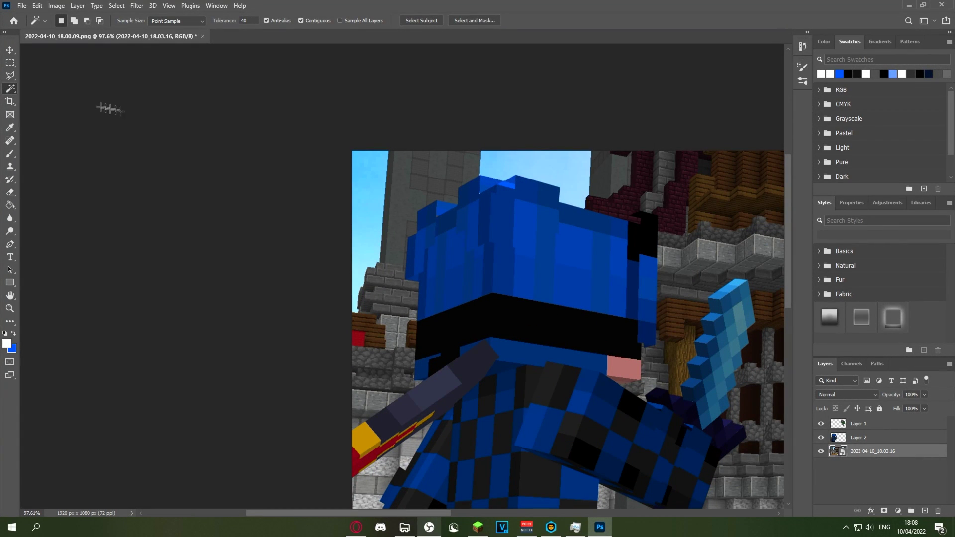
scroll(357, 216, "up", 3)
left_click(243, 20)
type("69")
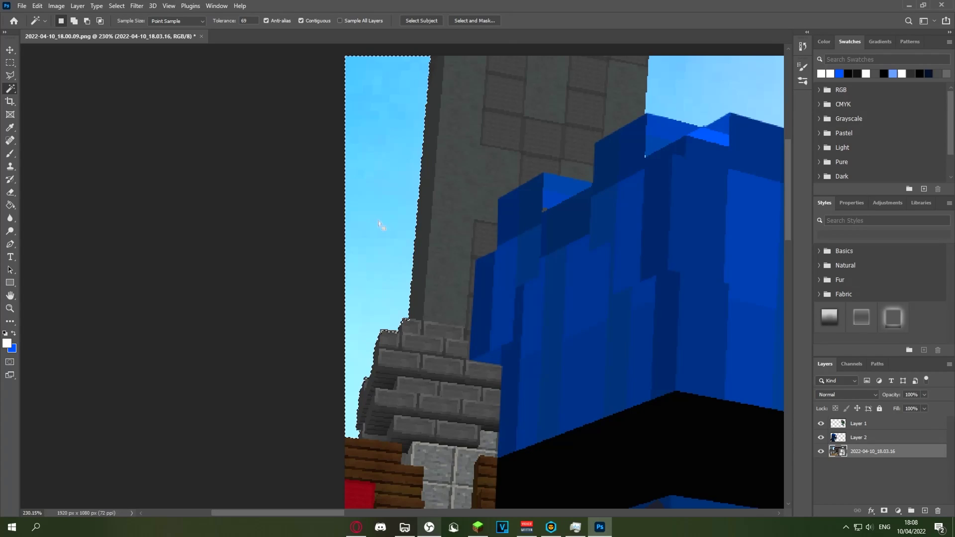
left_click(344, 419)
scroll(351, 413, "up", 2)
scroll(380, 367, "down", 4)
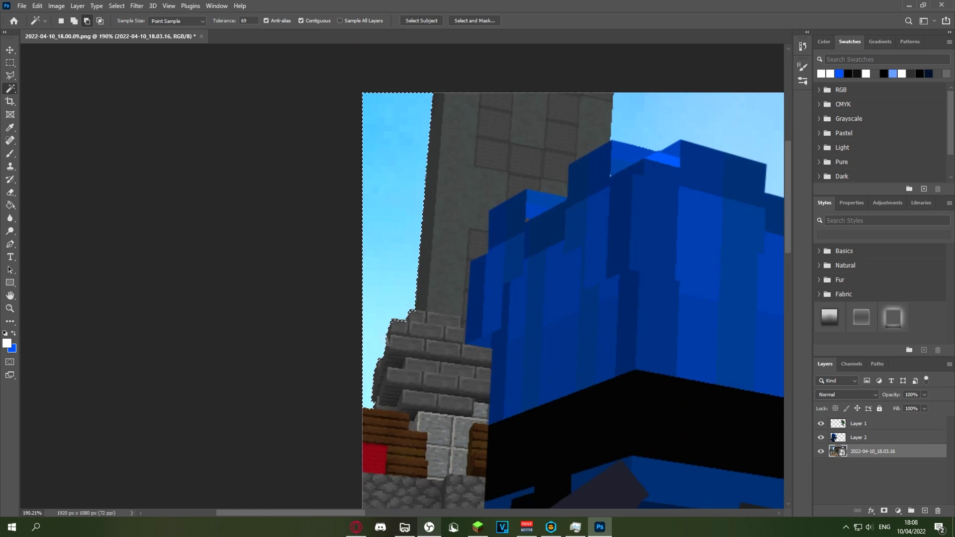
Extend the selection to all similar sky areas of the castle background
right_click(386, 252)
left_click(413, 362)
scroll(412, 361, "down", 4)
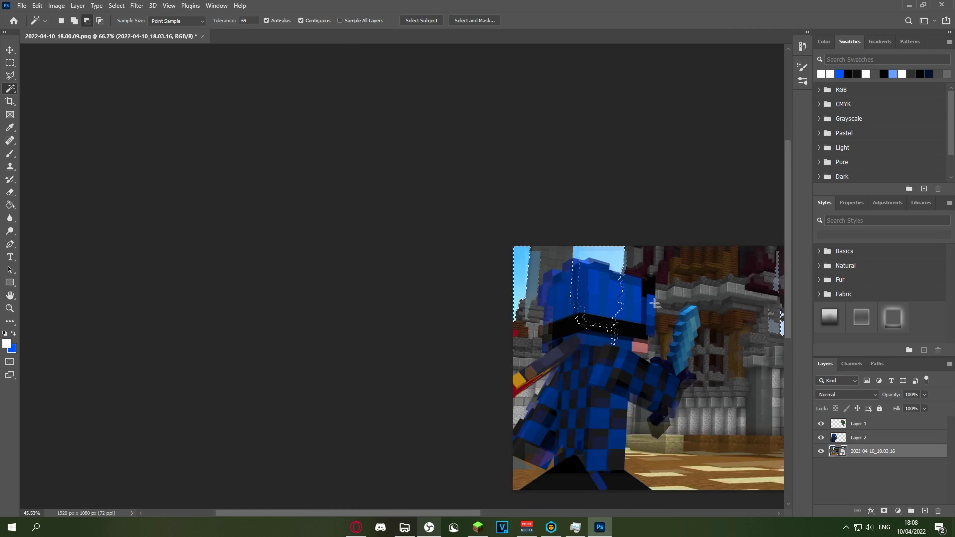
scroll(563, 264, "up", 3)
scroll(563, 268, "down", 3)
scroll(562, 274, "up", 1)
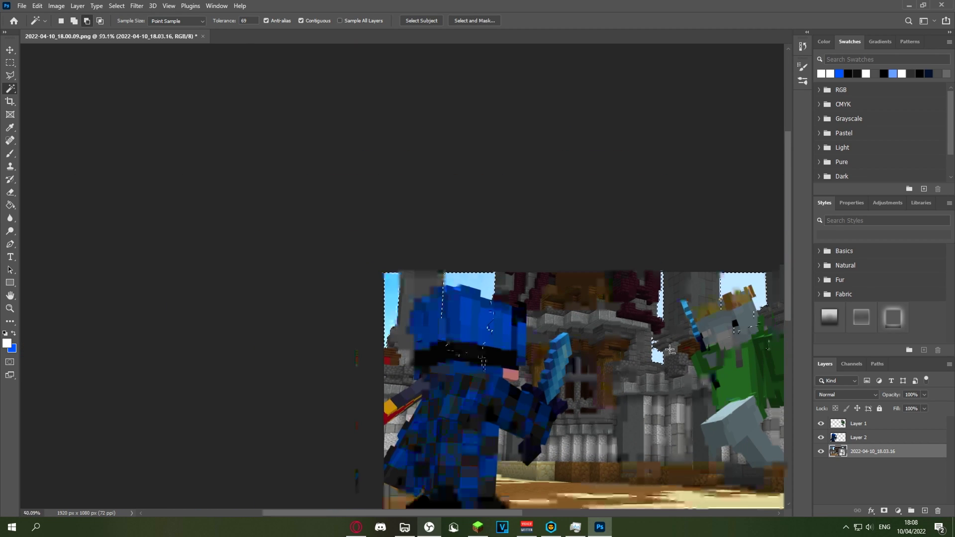
Rasterize the 2022-04-10_18.03.16 castle layer, delete the selected sky from it, and deselect
key("Delete")
key("Return")
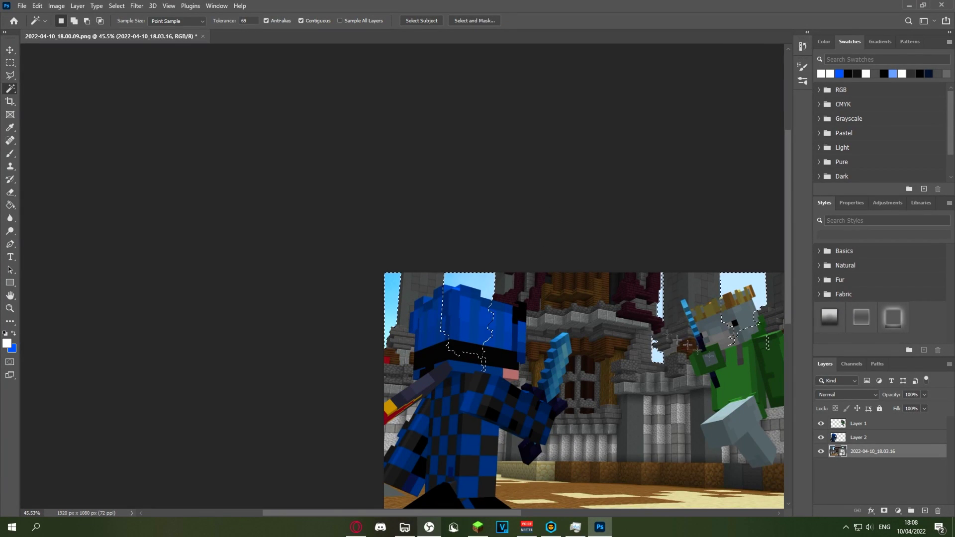
right_click(868, 451)
left_click(847, 206)
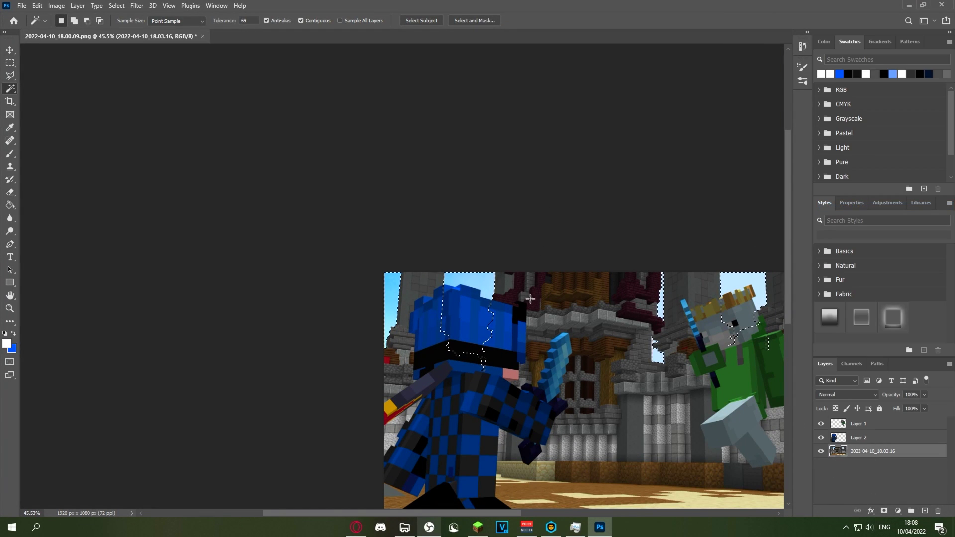
key("Delete")
key("ctrl+d")
key("v")
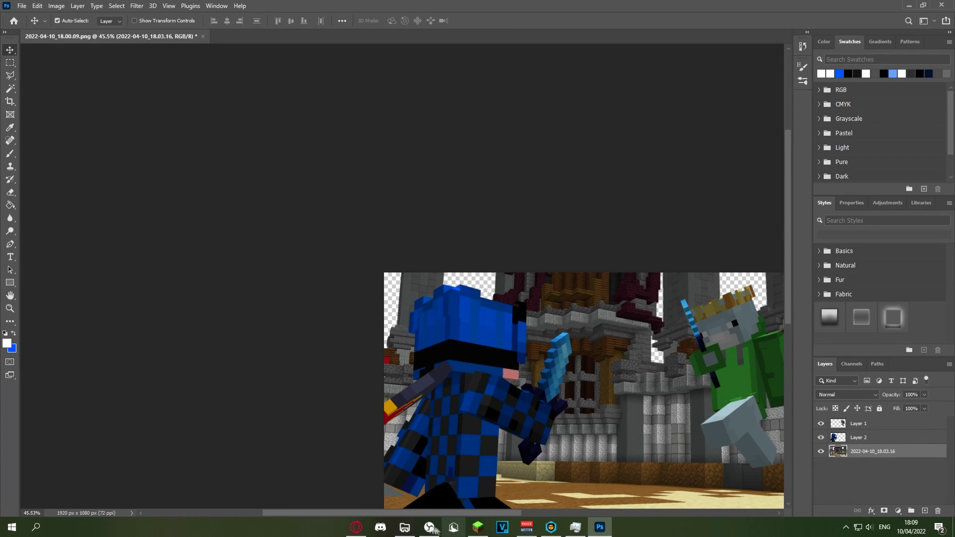
Switch to File Explorer and place the sky screenshot 2022-02-23_22.25.59 from the screenshots folder into the Photoshop document
left_click(404, 526)
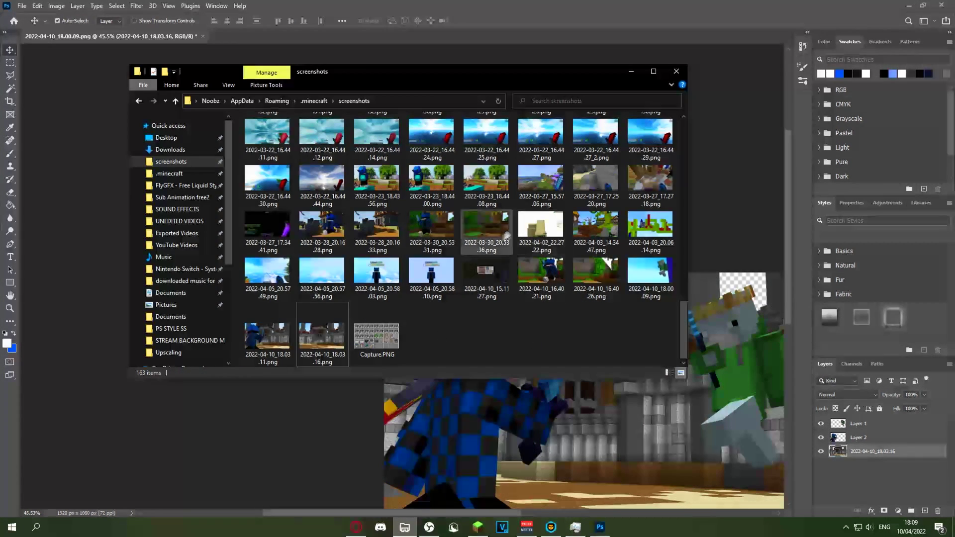
scroll(480, 295, "up", 5)
left_click_drag(483, 304, 694, 430)
key("Return")
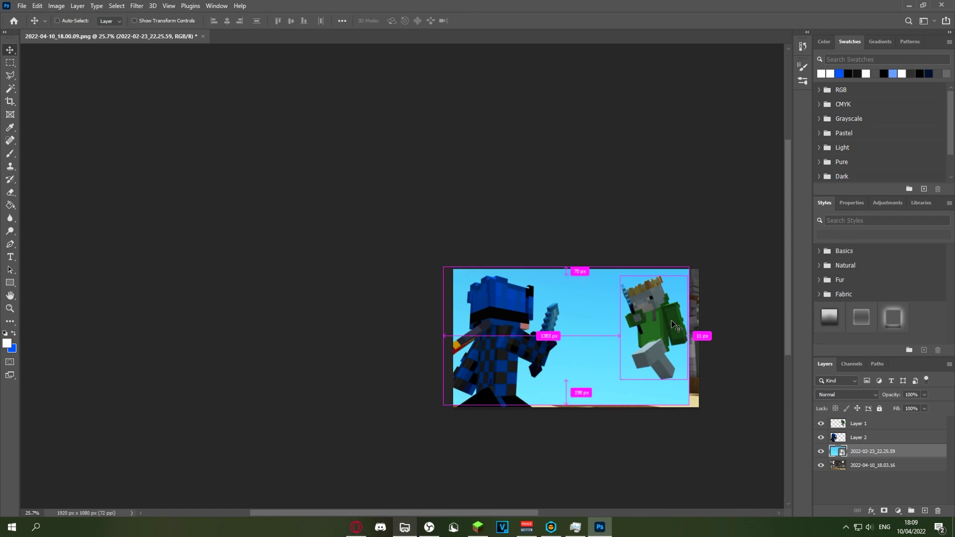
Raise the placed sky layer's saturation to +82 with Hue/Saturation
key("ctrl+u")
left_click_drag(450, 198, 490, 198)
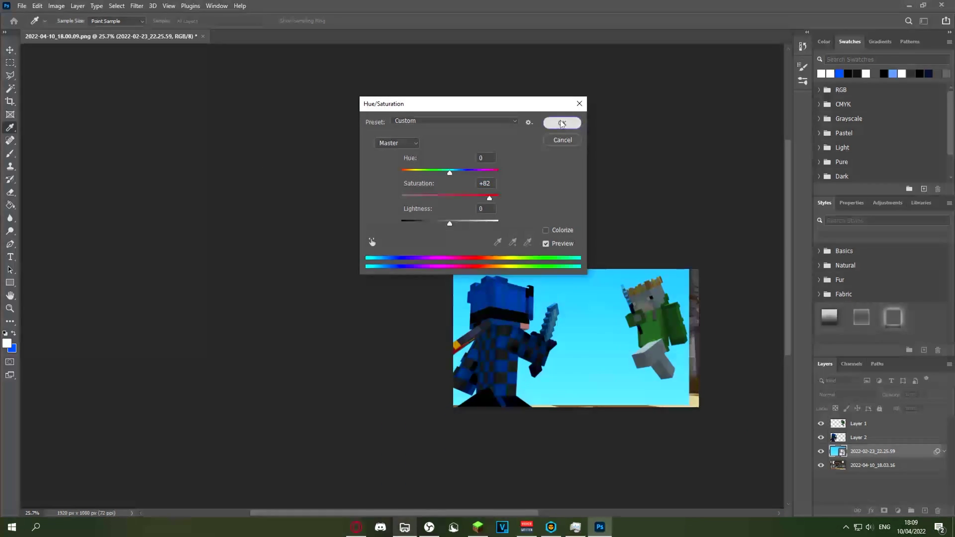
left_click(561, 122)
Move the sky layer beneath the castle layer and shift the sky so it fills the transparent gaps
left_click_drag(874, 452, 877, 492)
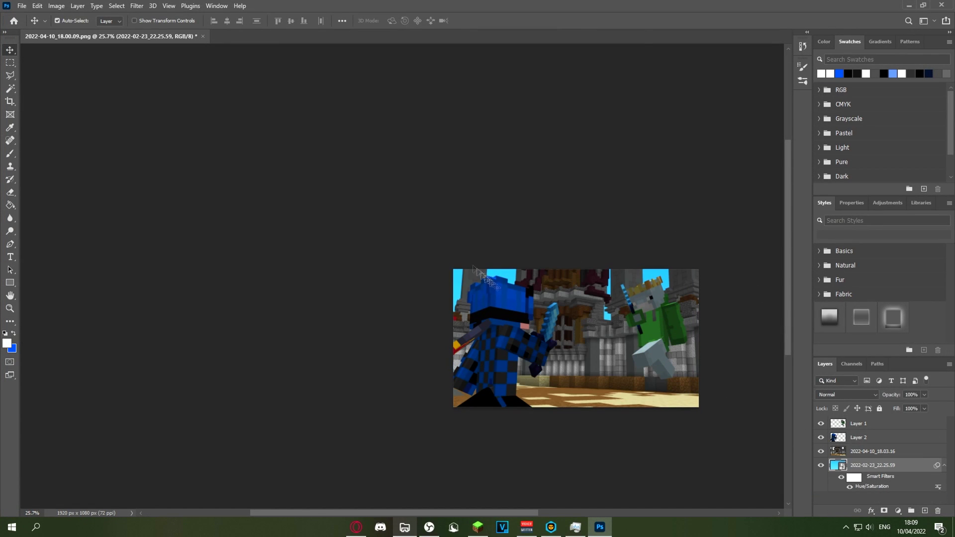
scroll(578, 246, "up", 5)
left_click_drag(560, 230, 607, 241)
scroll(464, 274, "down", 5)
scroll(664, 250, "down", 6)
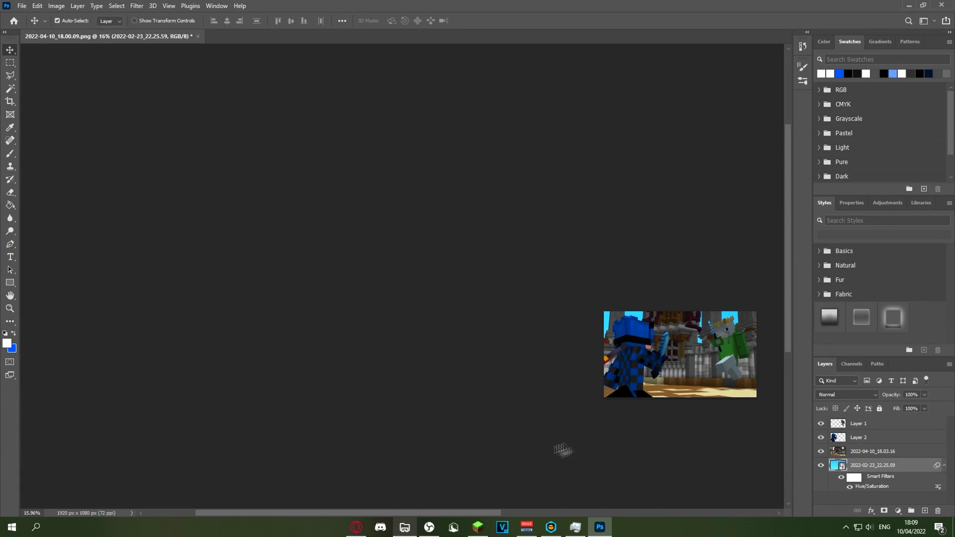
left_click_drag(466, 513, 537, 513)
scroll(607, 450, "down", 2)
scroll(512, 343, "up", 6)
scroll(635, 287, "up", 4)
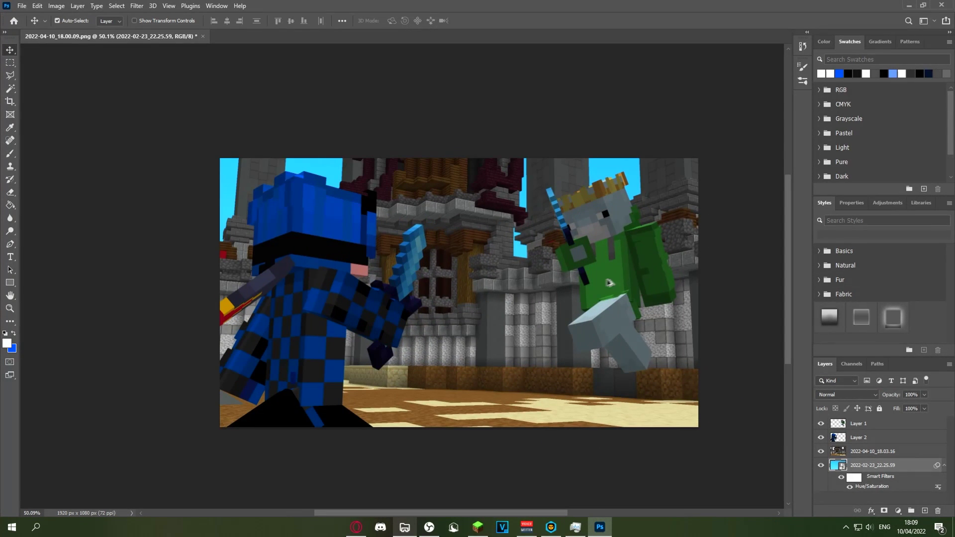
scroll(630, 249, "down", 2)
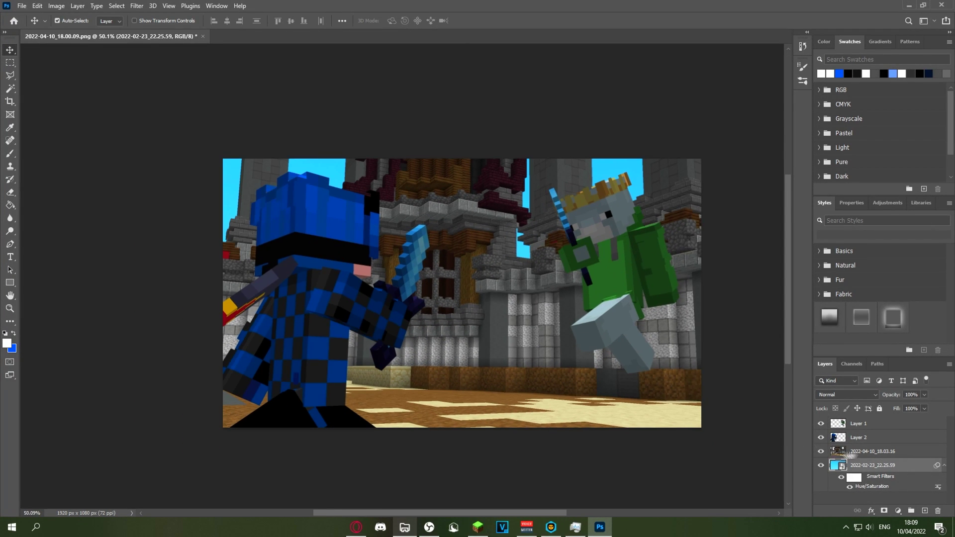
Apply the layer style preset with Inner Glow, Gradient Overlay and Drop Shadow to the green character on Layer 1
left_click(859, 424)
left_click(861, 318)
left_click(829, 322)
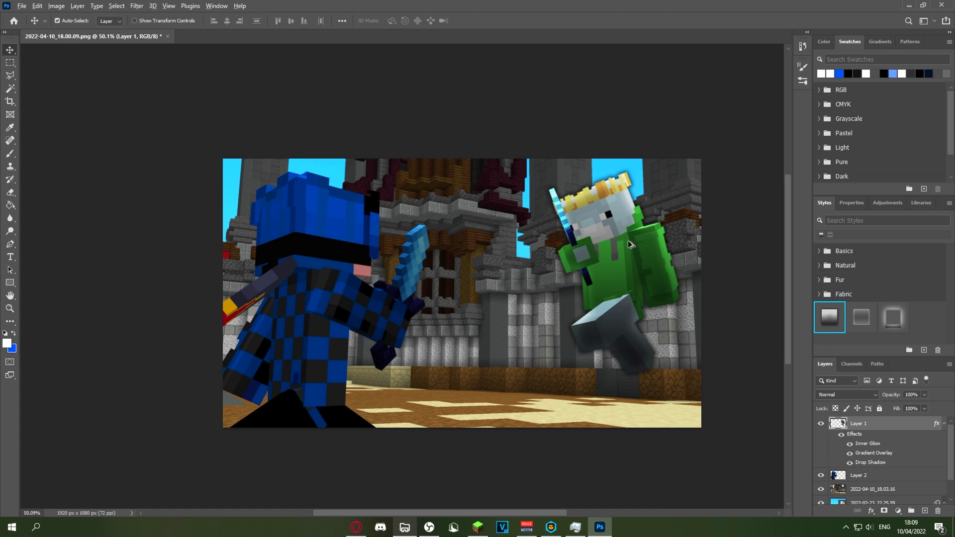
scroll(632, 243, "up", 2)
scroll(606, 240, "down", 2)
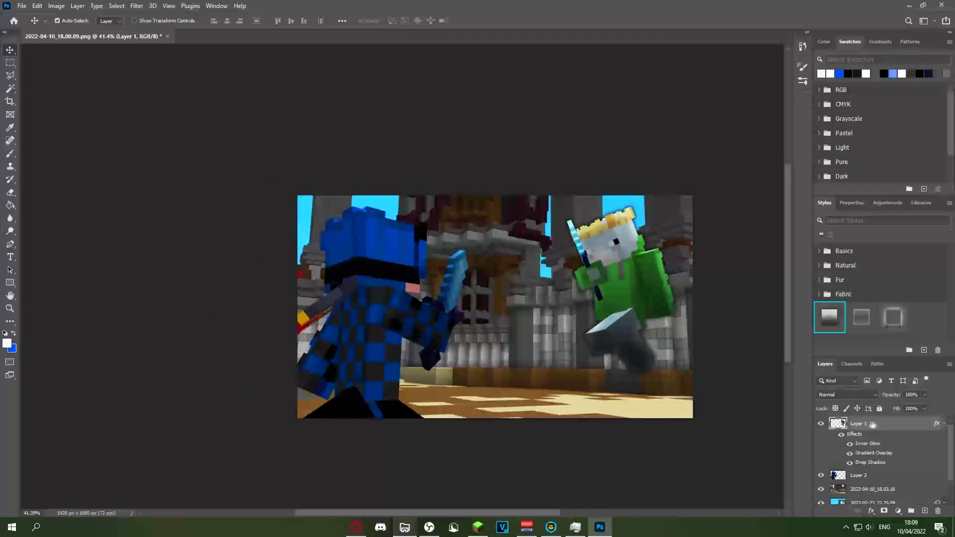
Open Layer 1's effect settings and set the Gradient Overlay opacity to 42%
double_click(868, 443)
left_click_drag(279, 277, 273, 86)
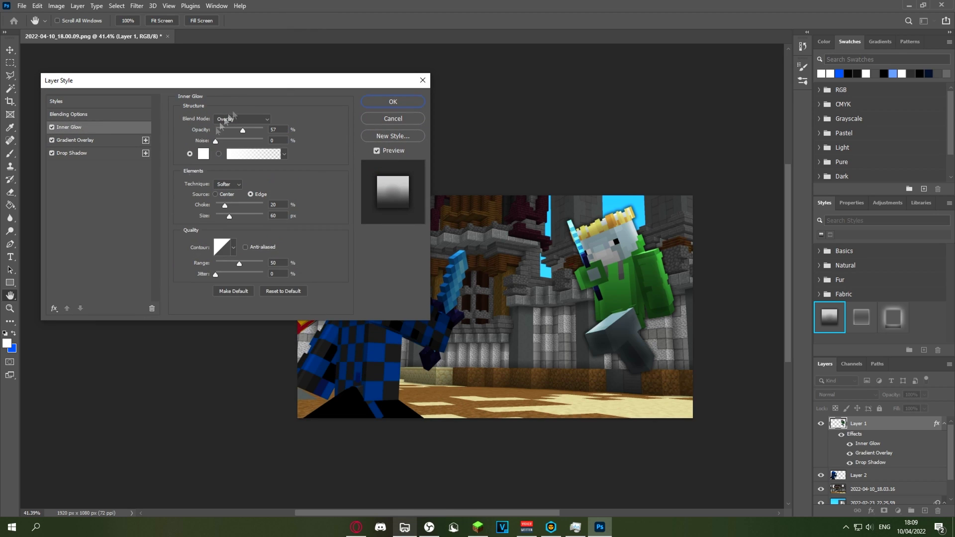
left_click(106, 140)
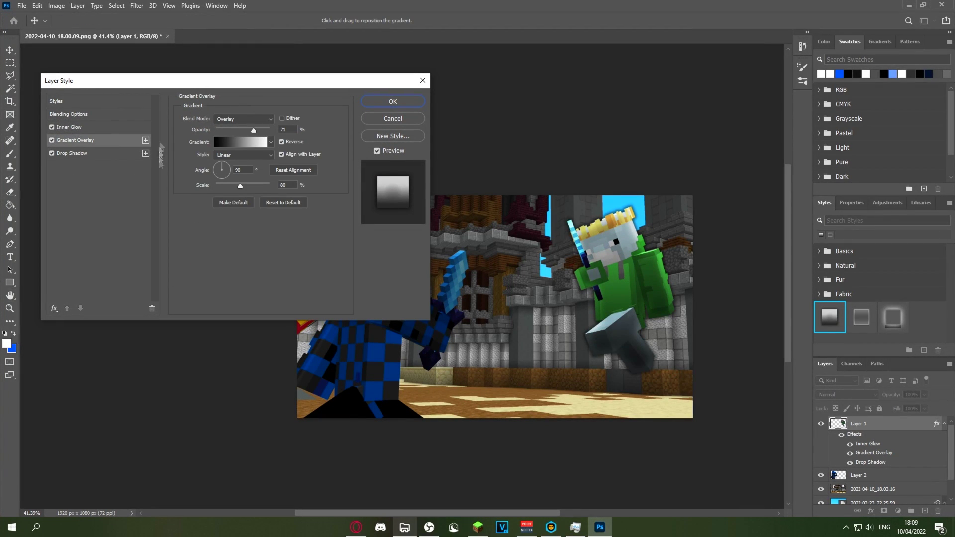
left_click(113, 153)
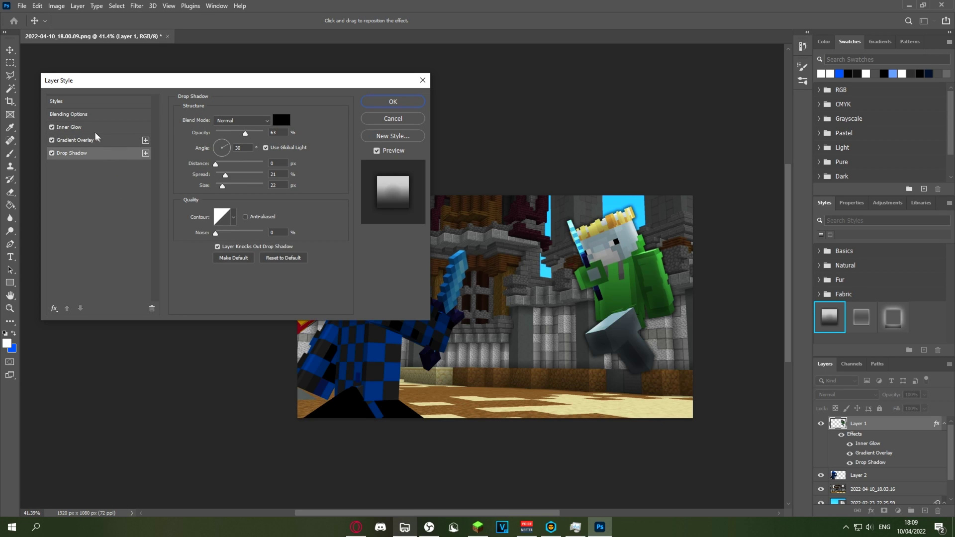
left_click(110, 140)
left_click_drag(253, 131, 238, 130)
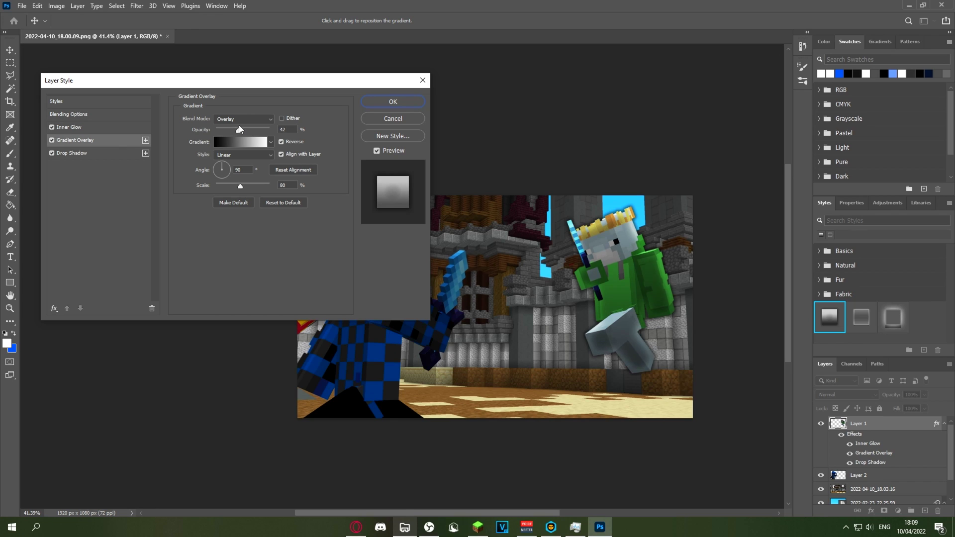
Adjust Layer 1's Inner Glow choke and size, and fine-tune its Drop Shadow opacity
left_click(99, 128)
mouse_move(226, 208)
left_mouse_down()
mouse_move(217, 202)
mouse_move(238, 217)
left_mouse_up()
left_click_drag(243, 132, 252, 133)
left_click(114, 153)
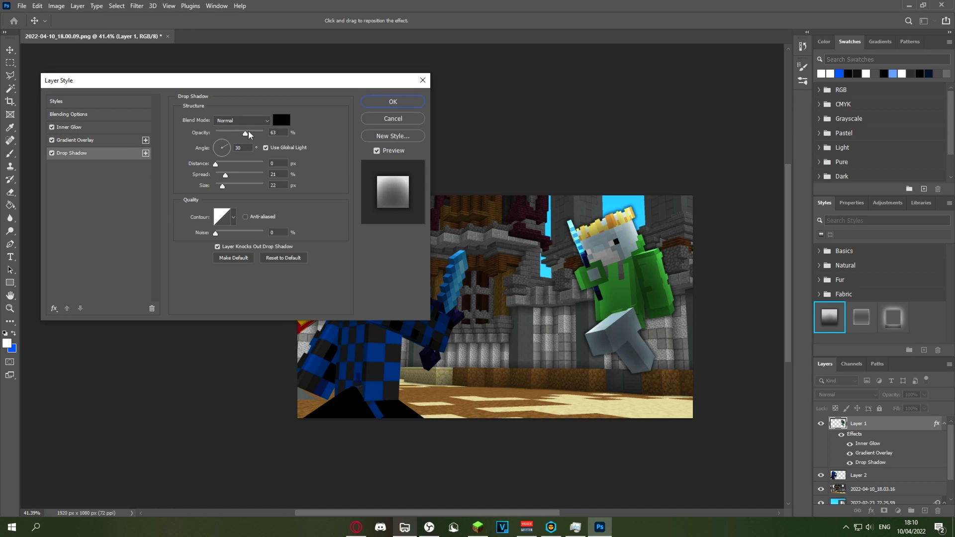
left_click_drag(239, 134, 229, 133)
Set Layer 1's Gradient Overlay to 57% opacity and 84% scale, and apply the layer style
left_click(104, 140)
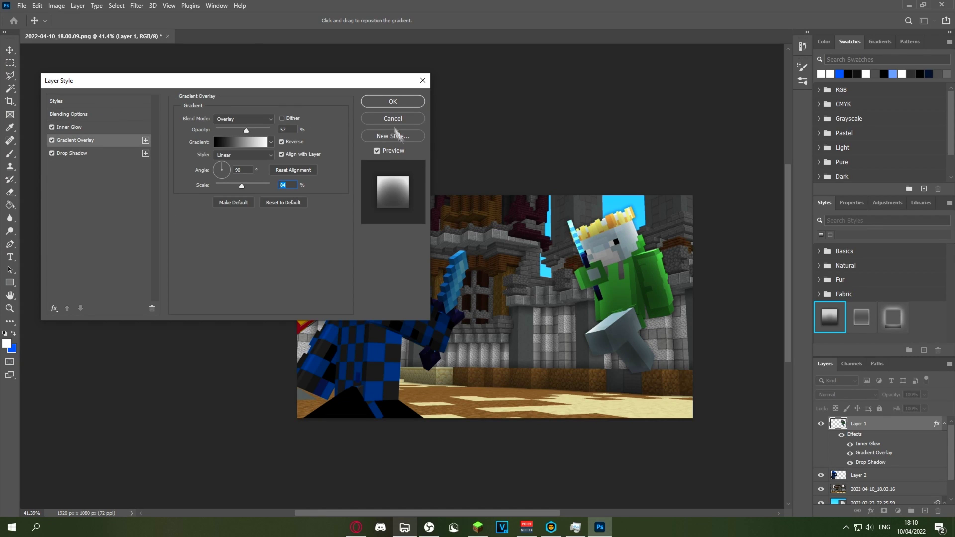
left_click(392, 102)
scroll(706, 268, "down", 6)
scroll(625, 283, "up", 4)
scroll(624, 282, "up", 1)
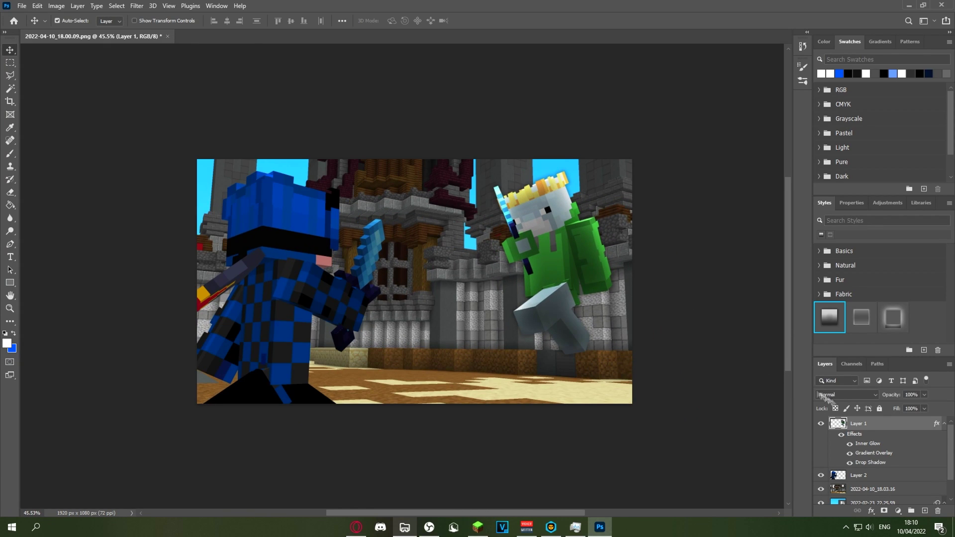
Add a Color Overlay in pure red (ff0000) to the green character on Layer 1
double_click(902, 424)
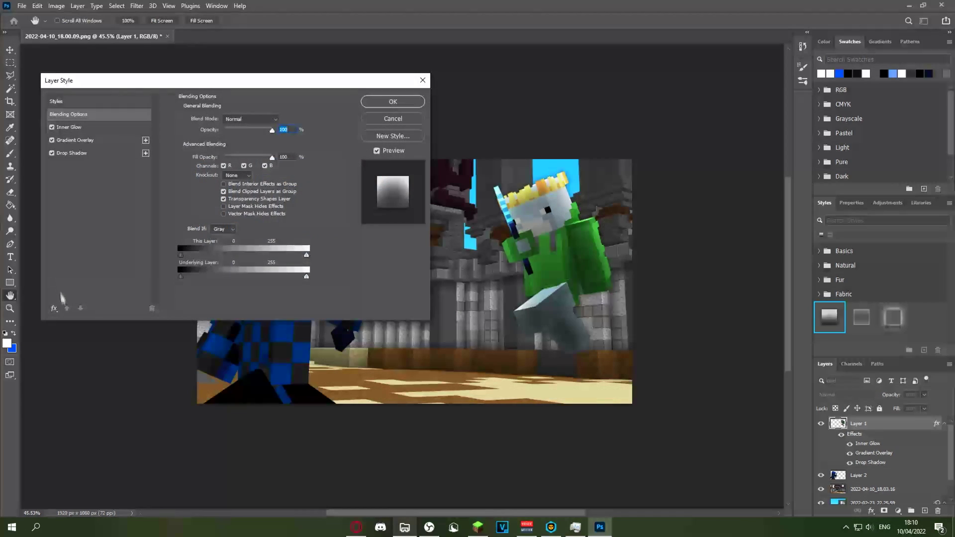
left_click(54, 308)
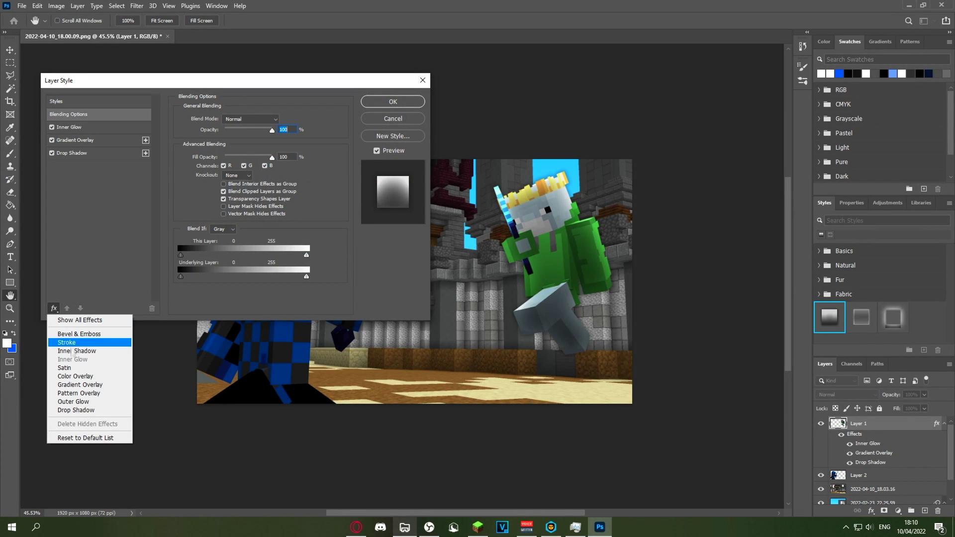
left_click(70, 386)
left_click(281, 120)
left_click(496, 256)
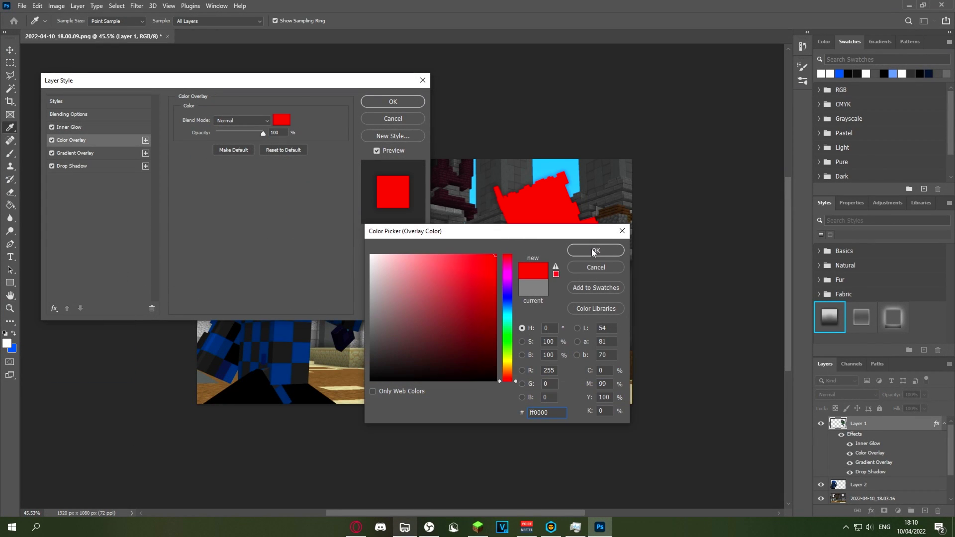
left_click(595, 250)
Set the red Color Overlay's blend mode to Overlay and its opacity to 45%, and apply the style
left_click(242, 120)
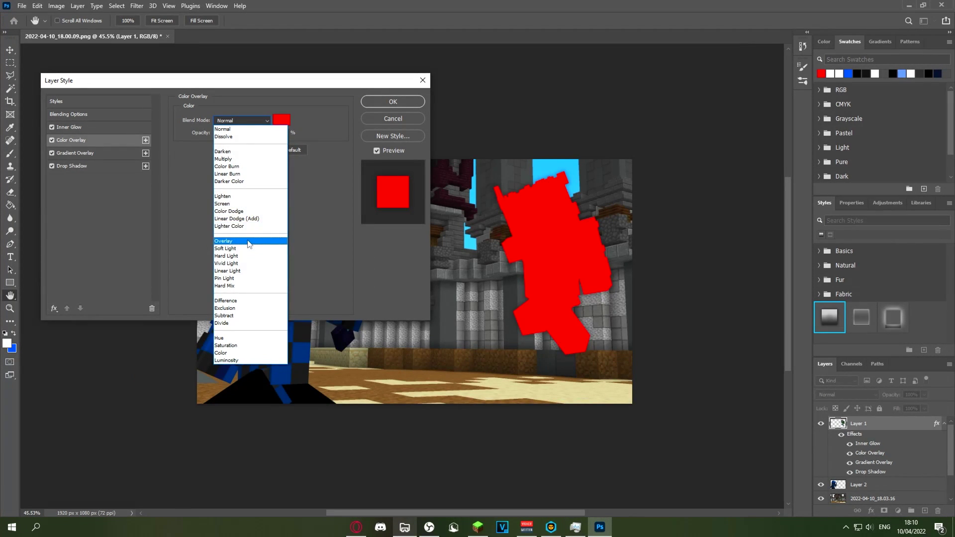
left_click(254, 241)
left_click_drag(262, 130, 237, 132)
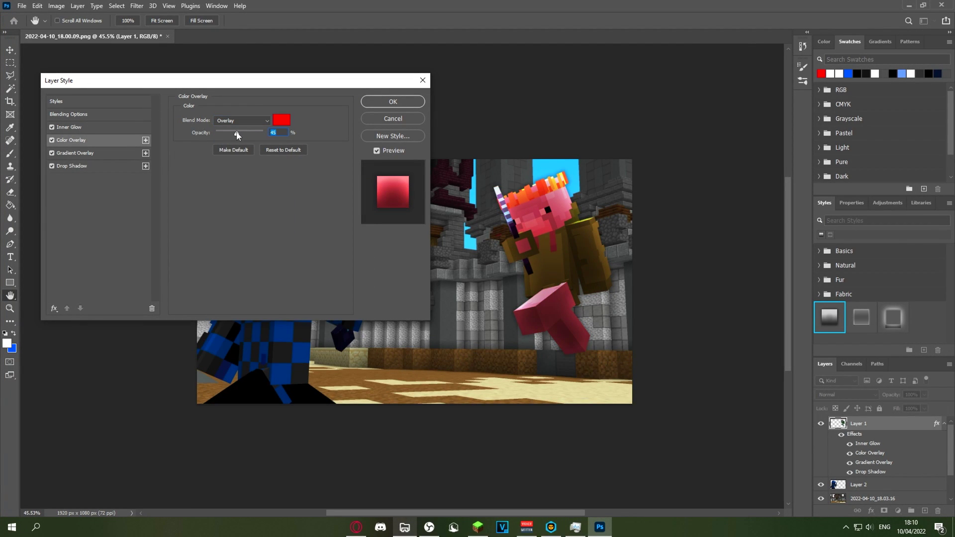
key("Return")
scroll(234, 368, "up", 2)
scroll(269, 261, "down", 2)
scroll(273, 263, "up", 1)
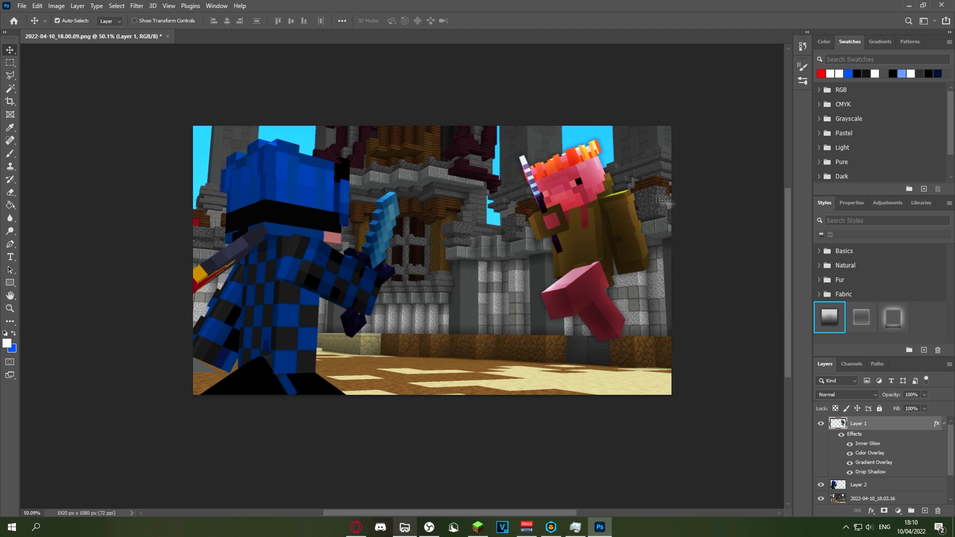
Apply the same layer style preset to the blue character on Layer 2 and open its effect settings
left_click(878, 485)
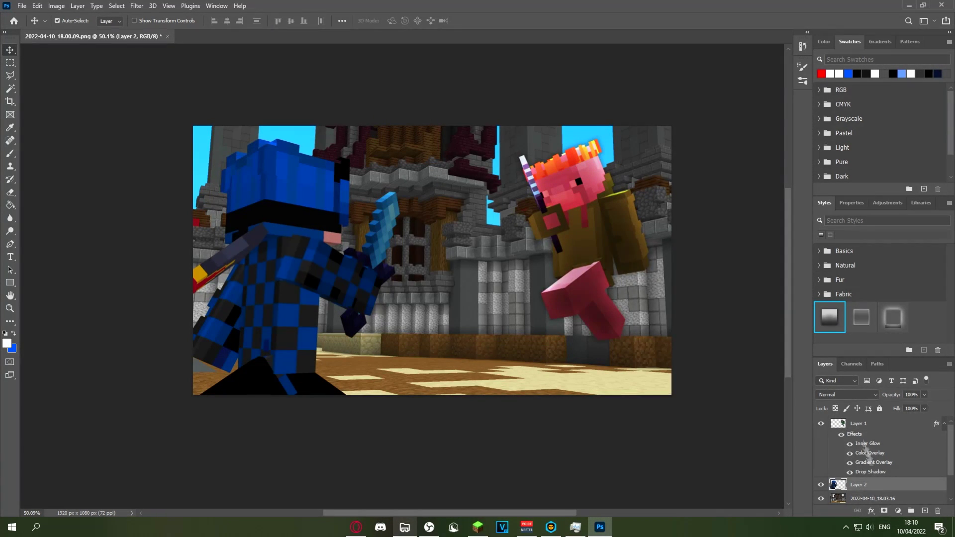
left_click(824, 316)
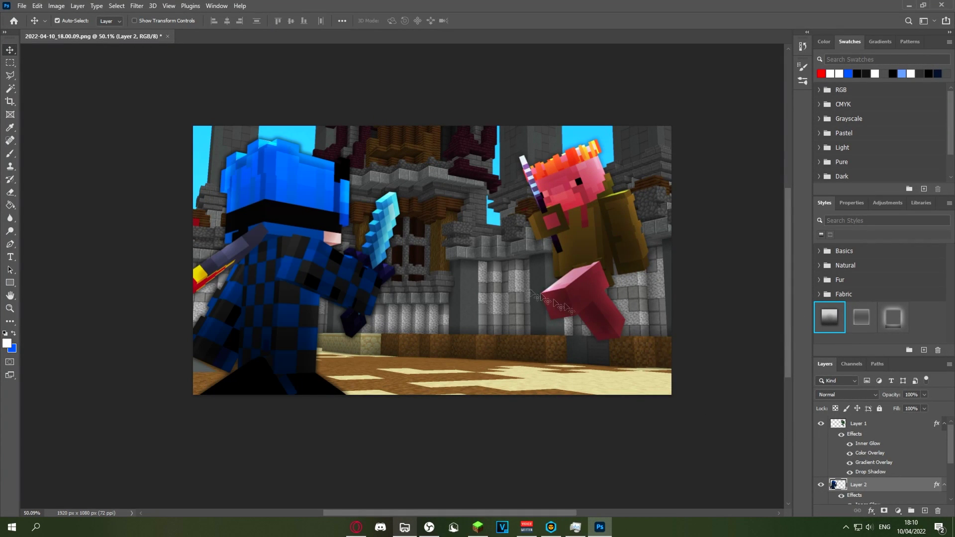
double_click(888, 485)
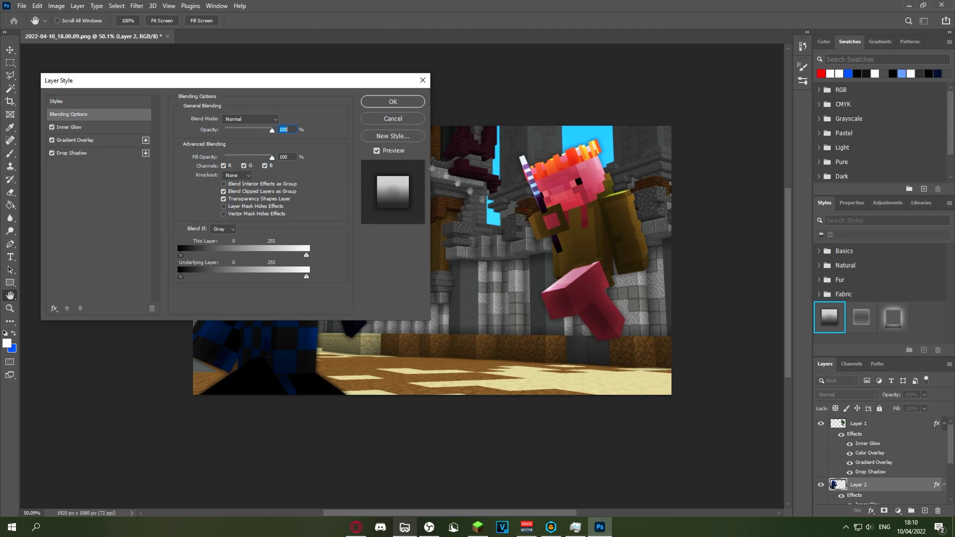
Adjust the choke of Layer 2's Inner Glow and set its size to 139 px
left_click_drag(224, 78, 741, 136)
left_click(590, 196)
left_click_drag(760, 188, 757, 188)
left_click_drag(755, 243, 764, 274)
left_click(592, 187)
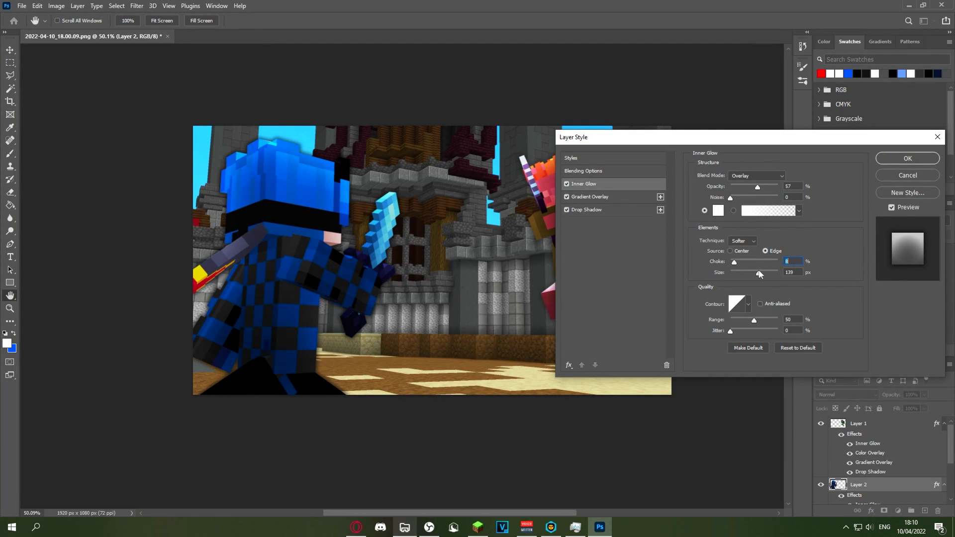
Set Layer 2's Drop Shadow spread to 7% and size to 57 px, and apply the style
left_click(589, 211)
left_click_drag(741, 235, 738, 234)
mouse_move(737, 242)
left_mouse_down()
mouse_move(746, 244)
mouse_move(734, 232)
left_mouse_up()
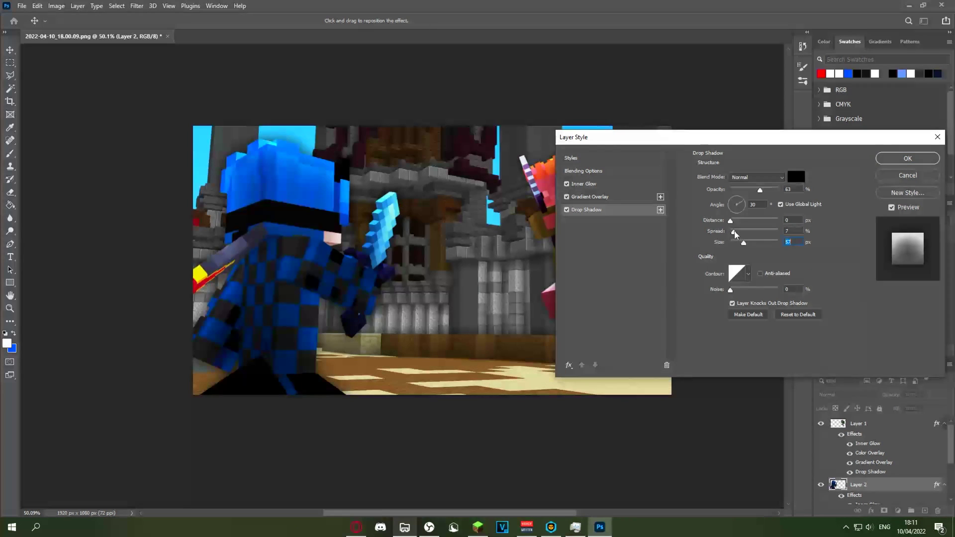
left_click(895, 158)
scroll(647, 209, "down", 5)
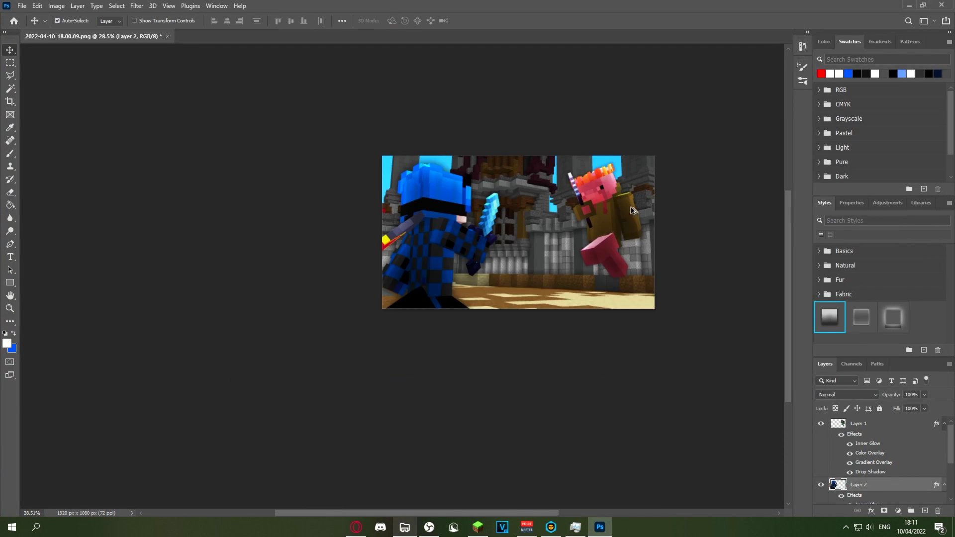
scroll(565, 225, "up", 3)
scroll(566, 225, "up", 2)
scroll(565, 225, "down", 2)
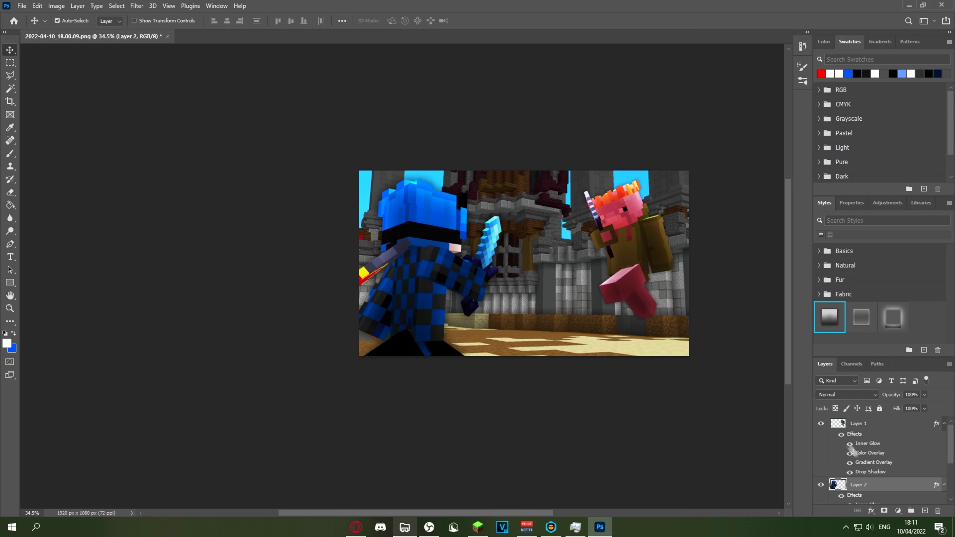
Raise the saturation of the red-tinted character on Layer 1 with Hue/Saturation
left_click(855, 426)
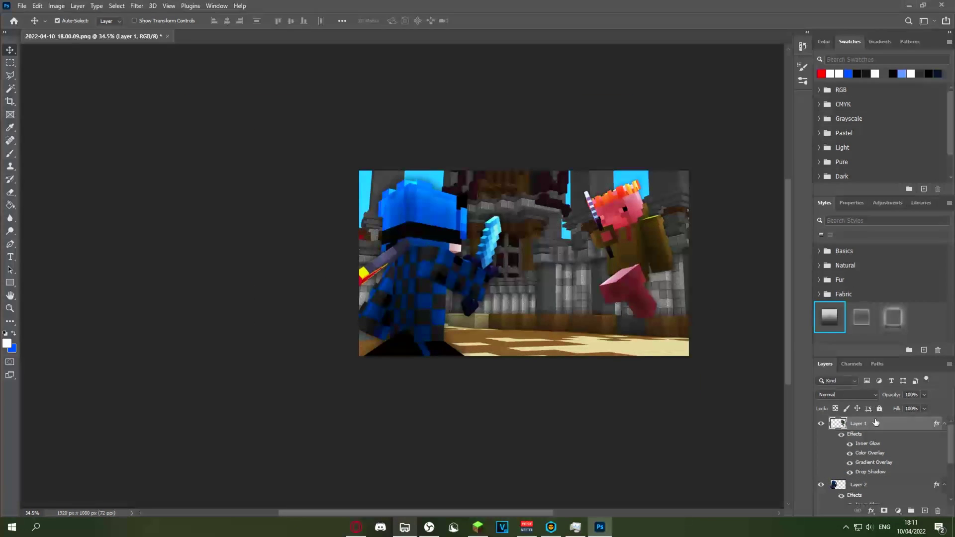
key("ctrl+u")
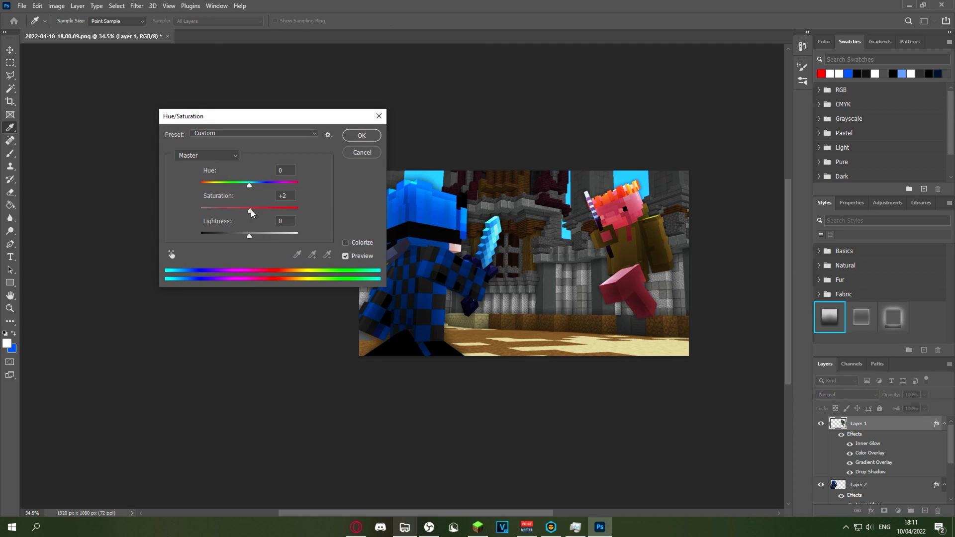
key("Return")
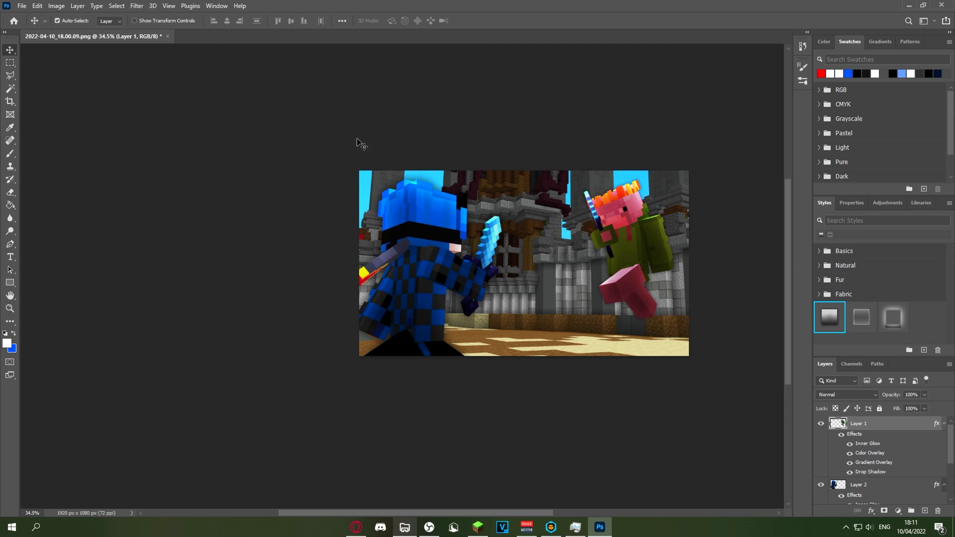
scroll(666, 220, "down", 2)
scroll(494, 289, "up", 3)
scroll(493, 289, "up", 2)
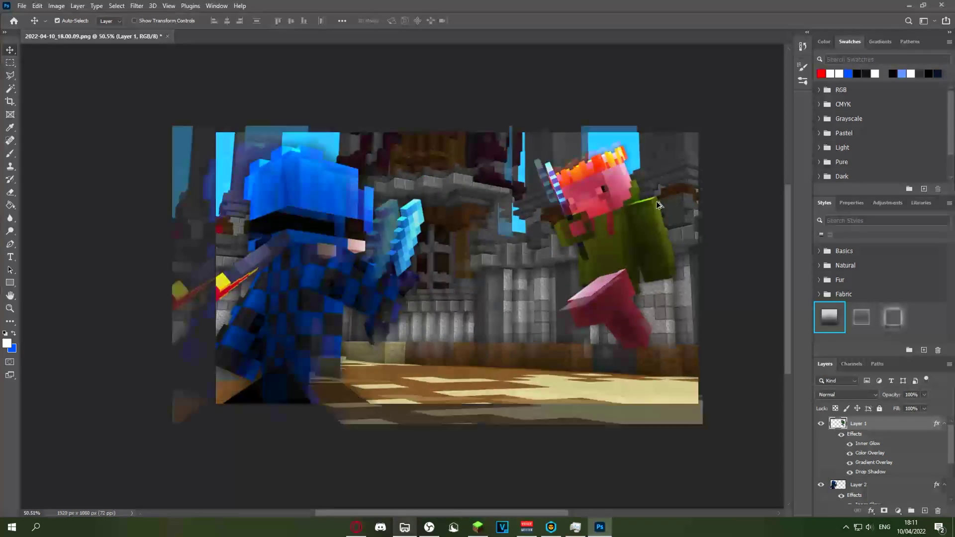
scroll(319, 268, "down", 4)
scroll(901, 457, "down", 1)
Raise the saturation of the blue character on Layer 2 to +47 with Hue/Saturation
left_click(856, 460)
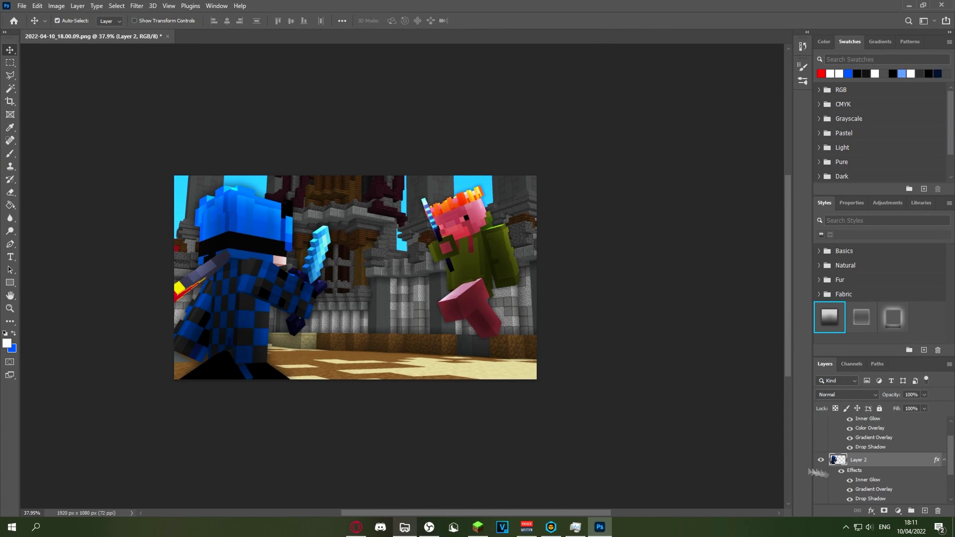
key("ctrl+u")
left_click_drag(234, 120, 591, 135)
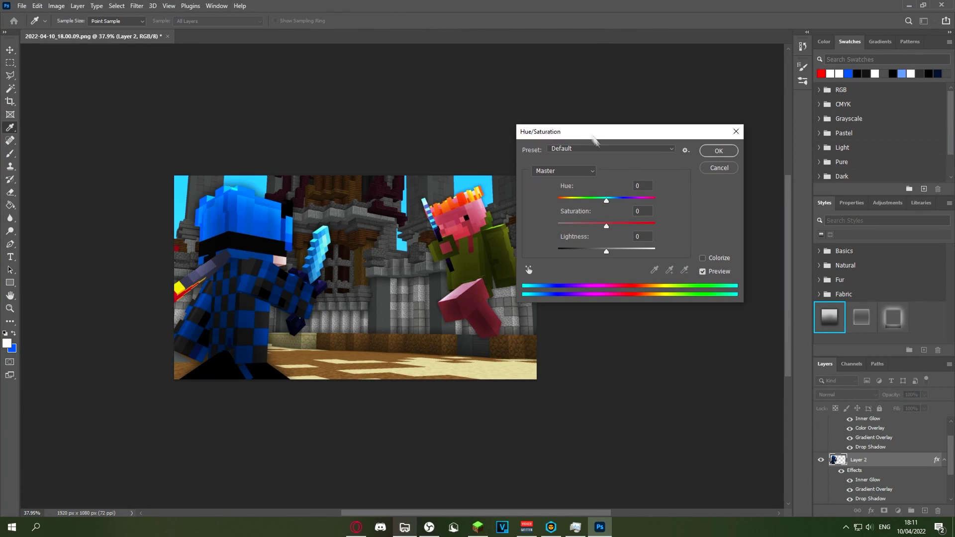
left_click_drag(611, 226, 631, 222)
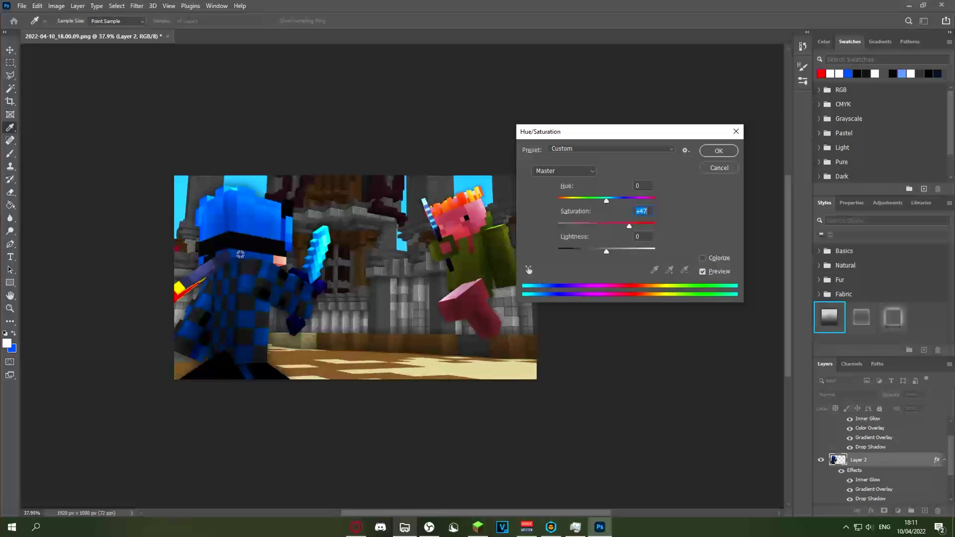
left_click(714, 150)
scroll(216, 256, "up", 4)
scroll(382, 358, "down", 2)
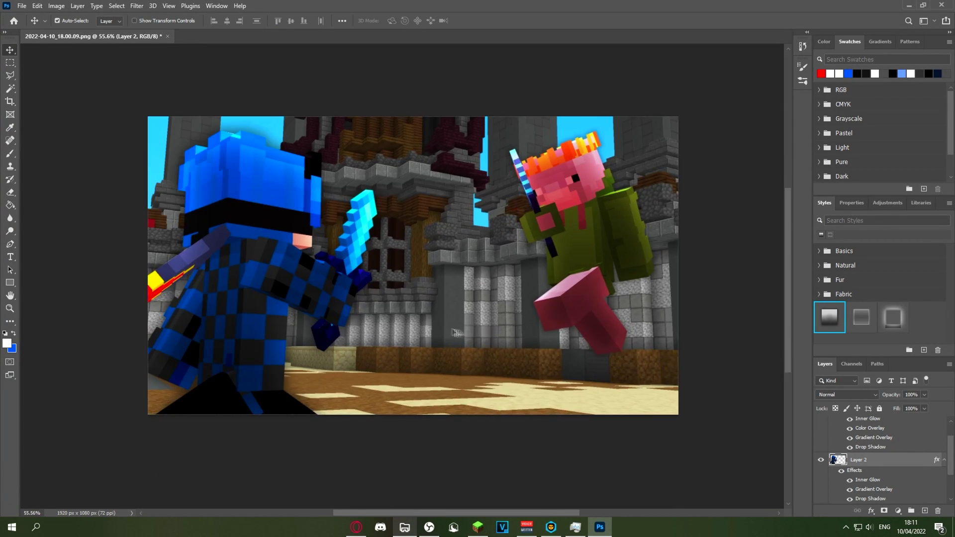
scroll(465, 332, "down", 2)
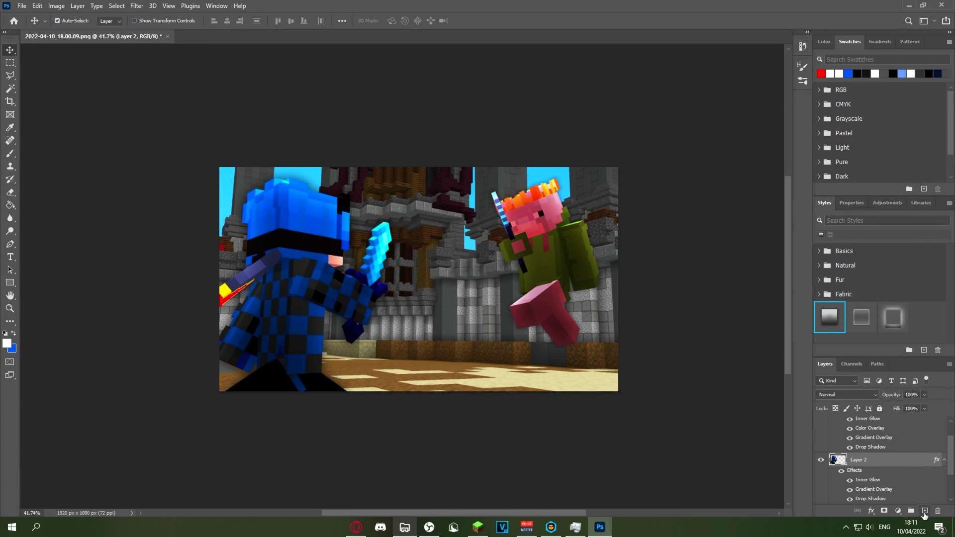
Create a new layer above Layer 2 and set up a soft white 354 px brush in Normal mode
left_click(924, 512)
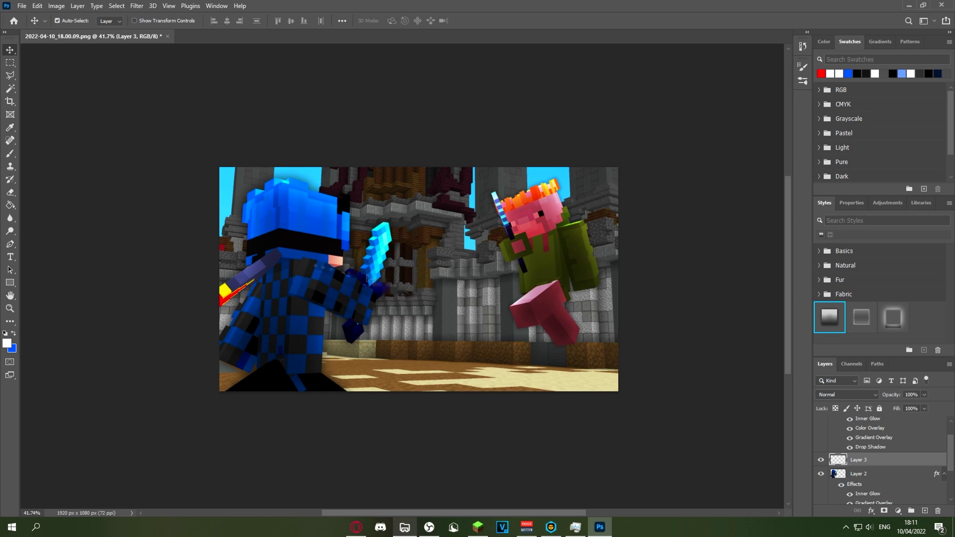
key("b")
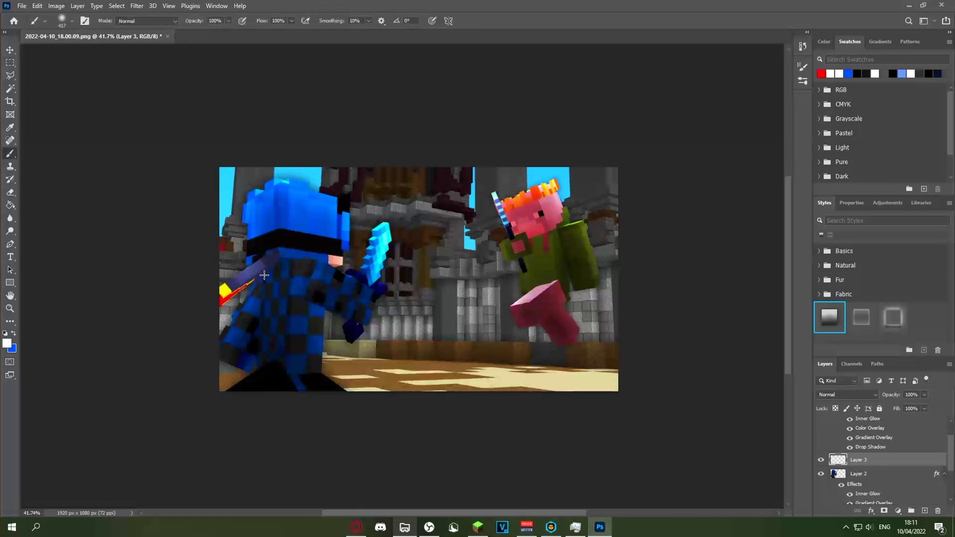
left_click(73, 21)
left_click_drag(107, 51, 108, 52)
key("Return")
left_click(139, 21)
left_click(133, 32)
left_click(8, 345)
left_click(603, 249)
left_click(284, 224)
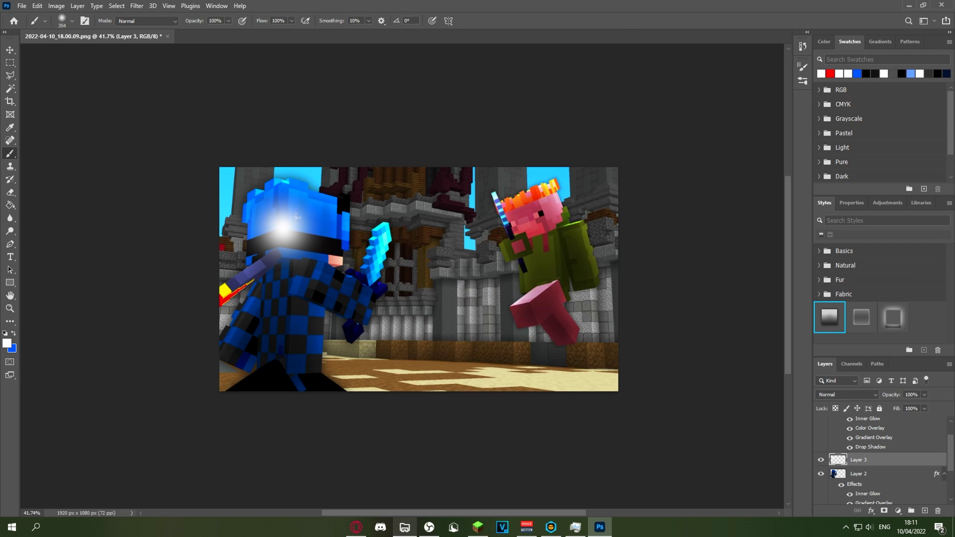
key("ctrl+z")
left_click(68, 27)
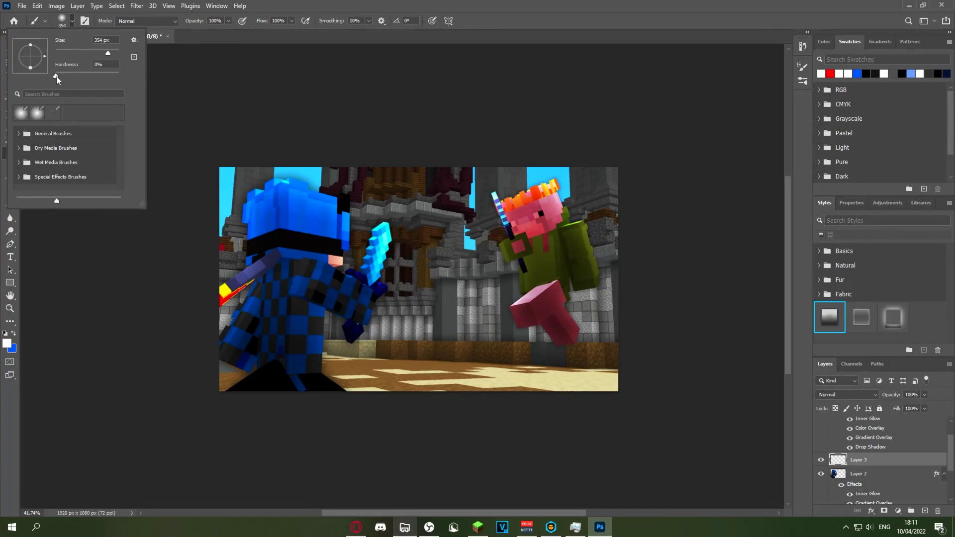
left_click(362, 39)
Paint soft white highlights over the blue character's head and body on Layer 3, with the layer blended as Overlay
left_click(274, 222)
left_click(275, 220)
left_click(872, 396)
left_click(830, 391)
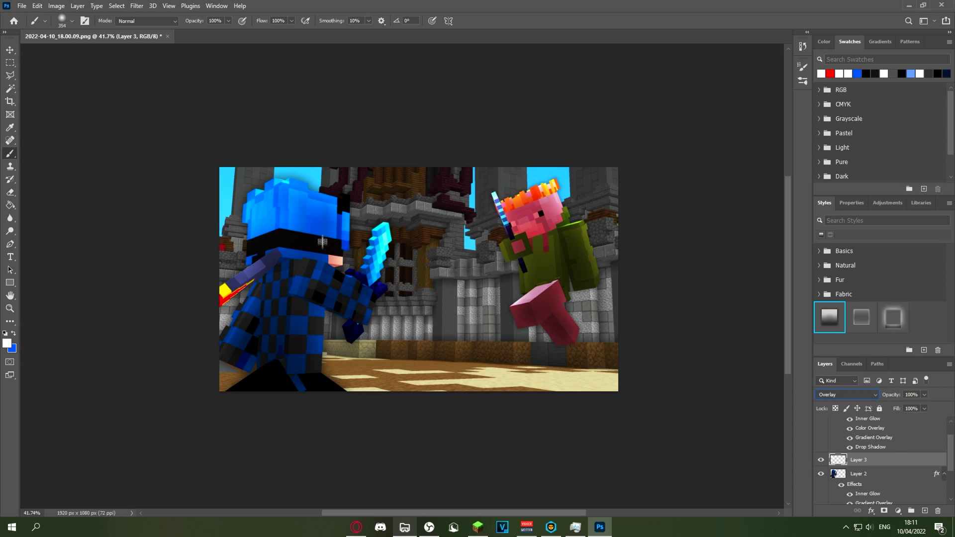
mouse_move(328, 228)
left_mouse_down()
mouse_move(307, 226)
mouse_move(261, 299)
mouse_move(250, 346)
left_mouse_up()
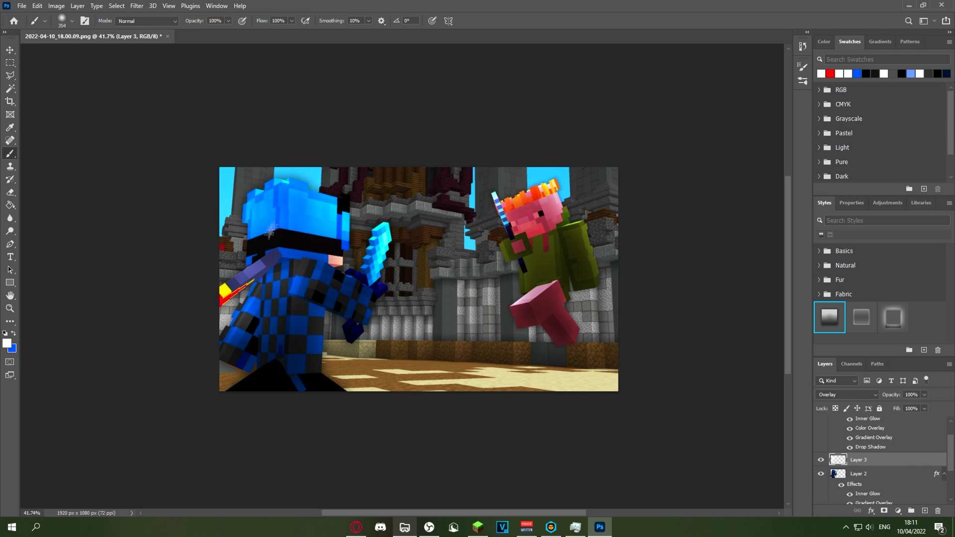
Create a new layer above Layer 1 and paint a soft red dab beside the red-tinted character's face
scroll(897, 456, "up", 1)
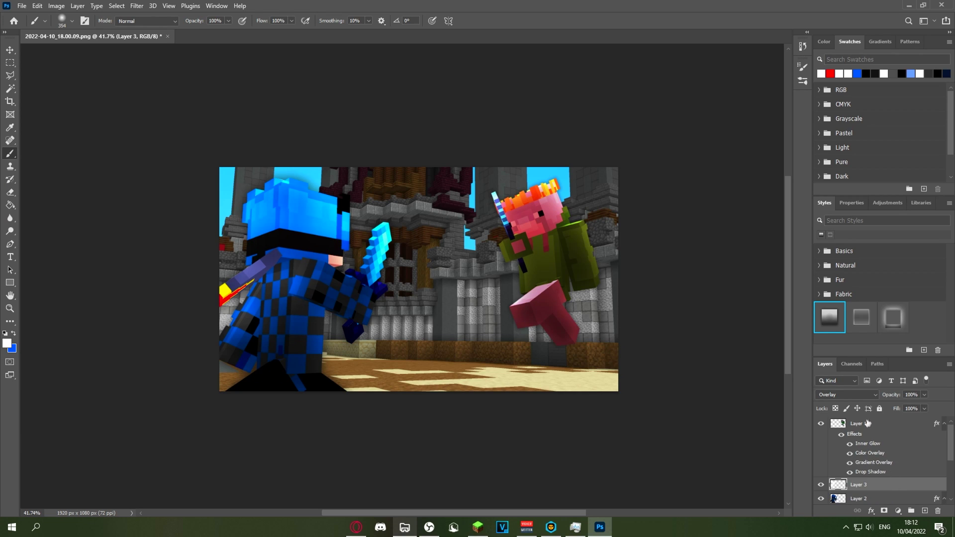
left_click(867, 424)
left_click(925, 512)
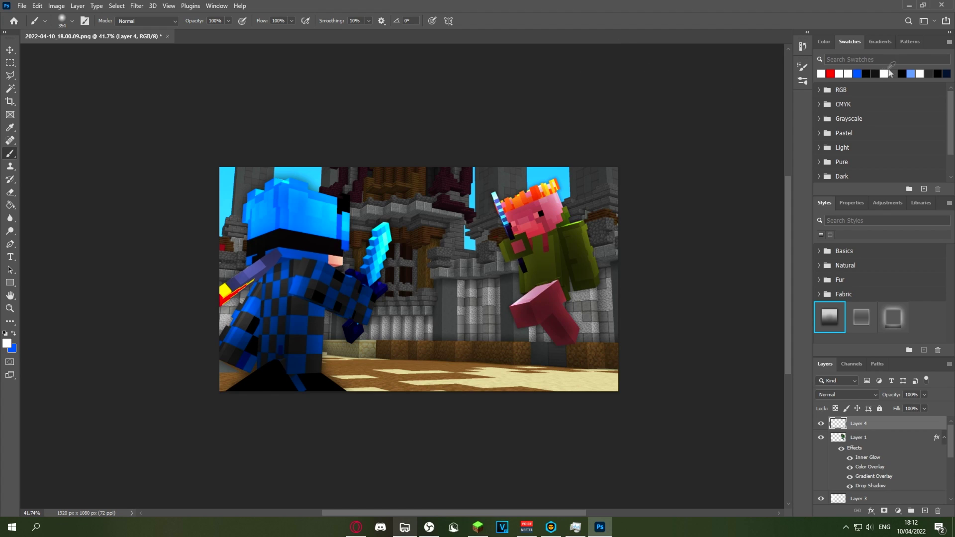
left_click(831, 73)
left_click(517, 199)
Set the red glow layer's blend mode to Overlay and its opacity to 36%
left_click(845, 394)
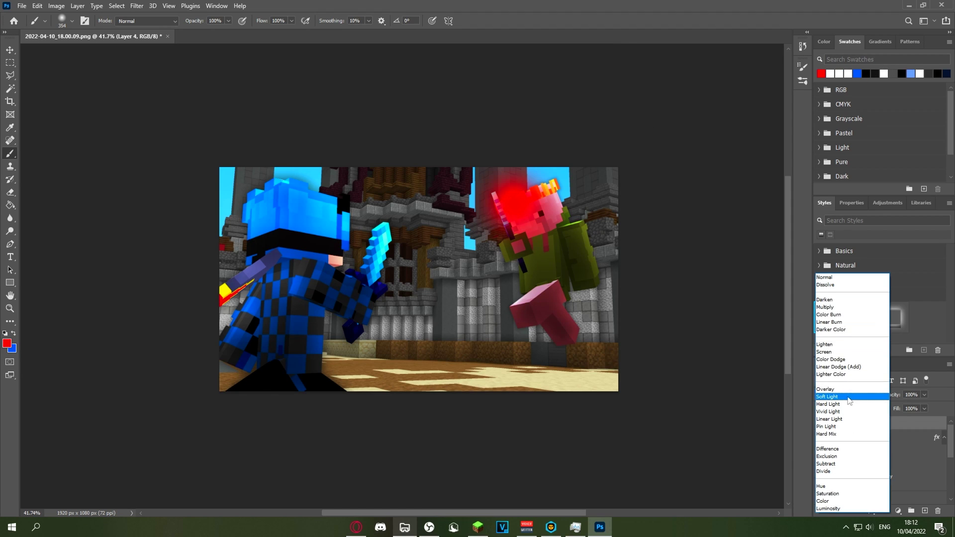
left_click(845, 389)
left_click(924, 394)
left_click_drag(926, 407, 896, 406)
left_click(644, 48)
Paint more soft red glow over the red-tinted character's arm and body on Layer 4
mouse_move(579, 242)
left_mouse_down()
mouse_move(576, 269)
mouse_move(589, 297)
left_mouse_up()
left_click(529, 271)
scroll(611, 284, "up", 5)
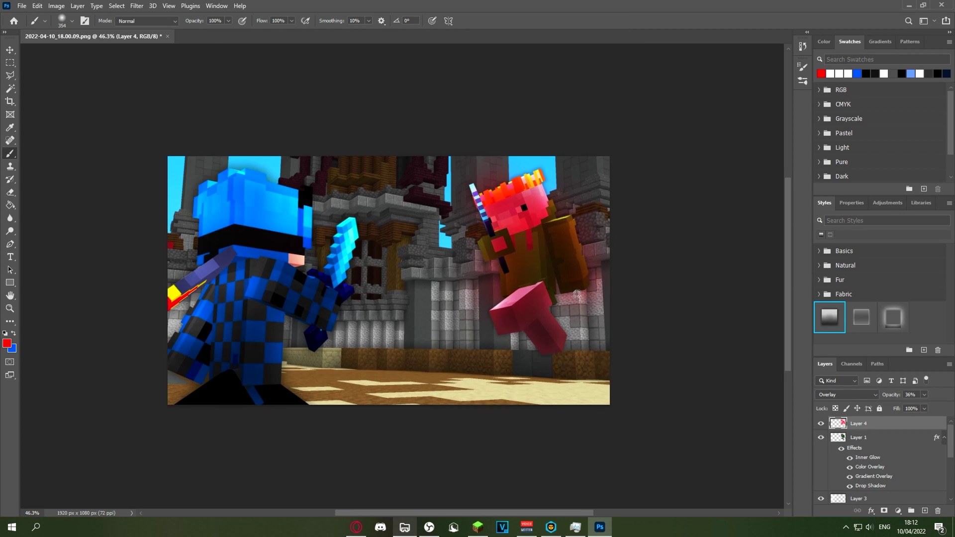
scroll(599, 275, "down", 7)
scroll(467, 262, "up", 4)
scroll(448, 239, "down", 6)
scroll(403, 201, "up", 4)
scroll(403, 200, "up", 2)
scroll(437, 228, "down", 1)
scroll(448, 239, "up", 2)
Duplicate Layer 1 with the red-tinted character and hide the layer effects on the original beneath the copy
left_click(875, 437)
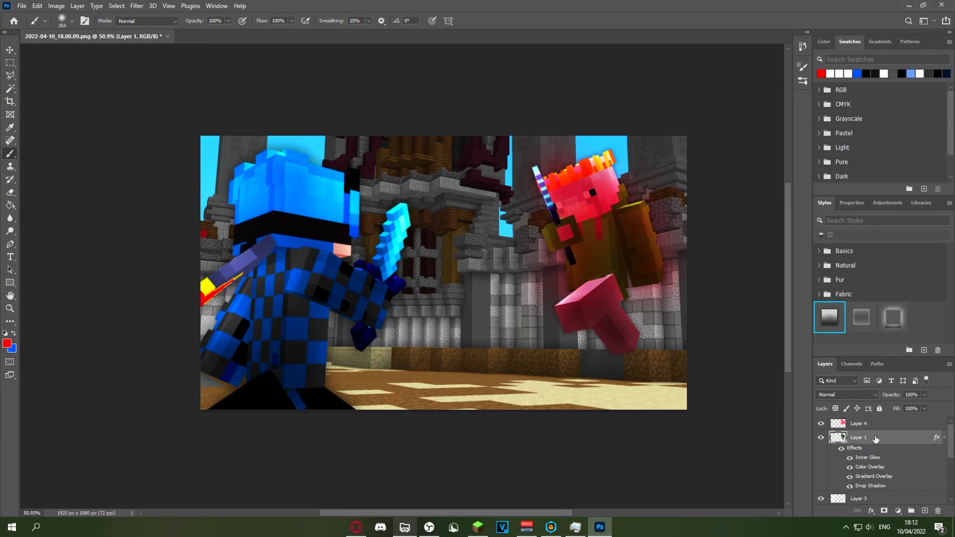
key("ctrl+j")
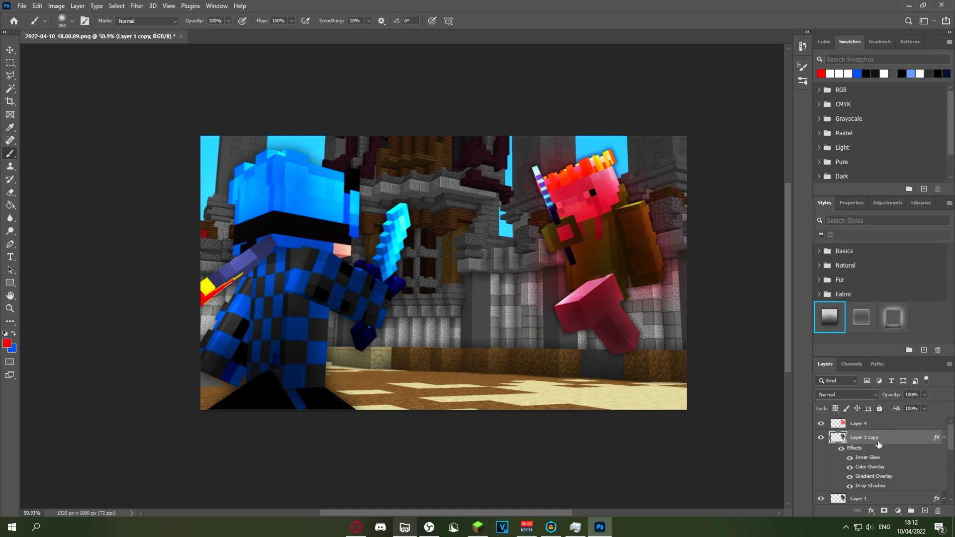
left_click(871, 488)
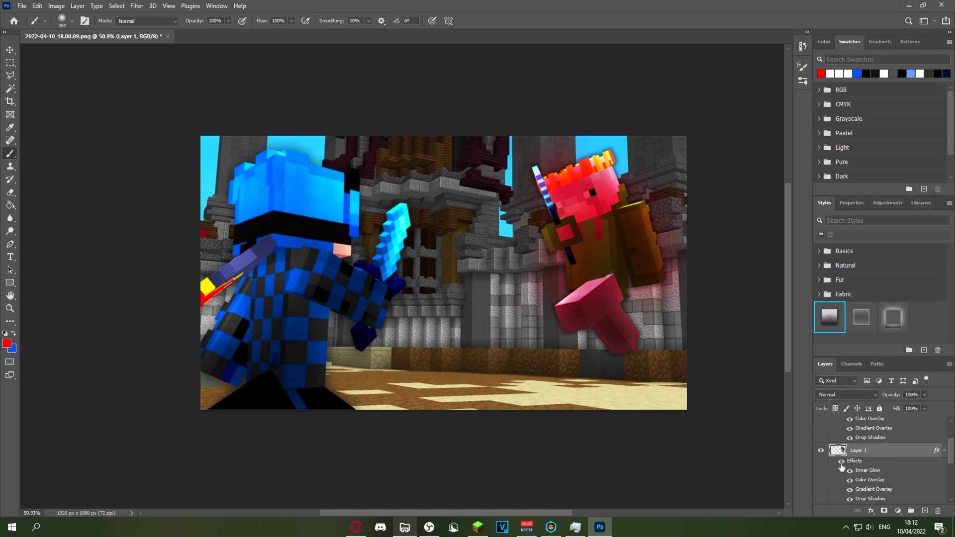
Start a Path Blur on Layer 1 and draw a blur path from the red-tinted character's torso toward the castle centre
left_click(136, 5)
mouse_move(153, 143)
left_click(273, 170)
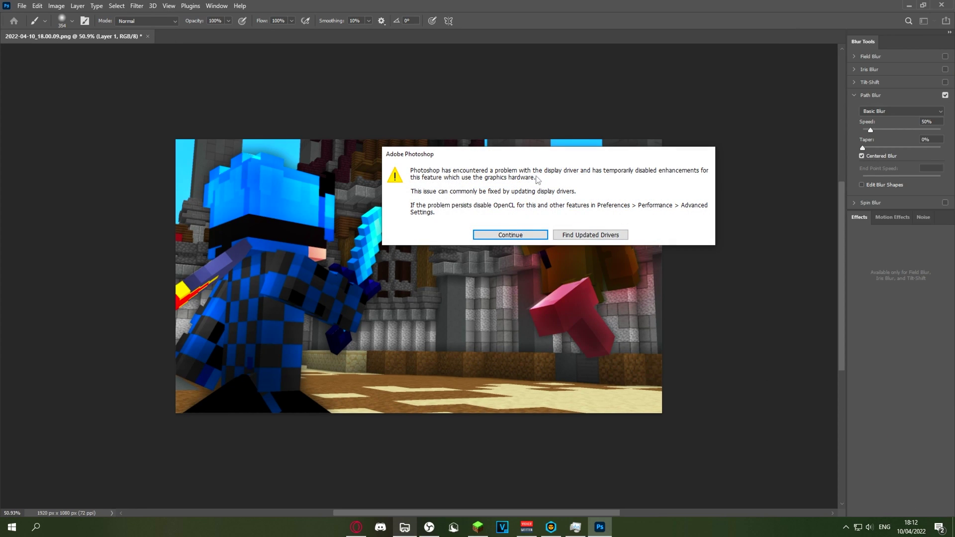
left_click(501, 231)
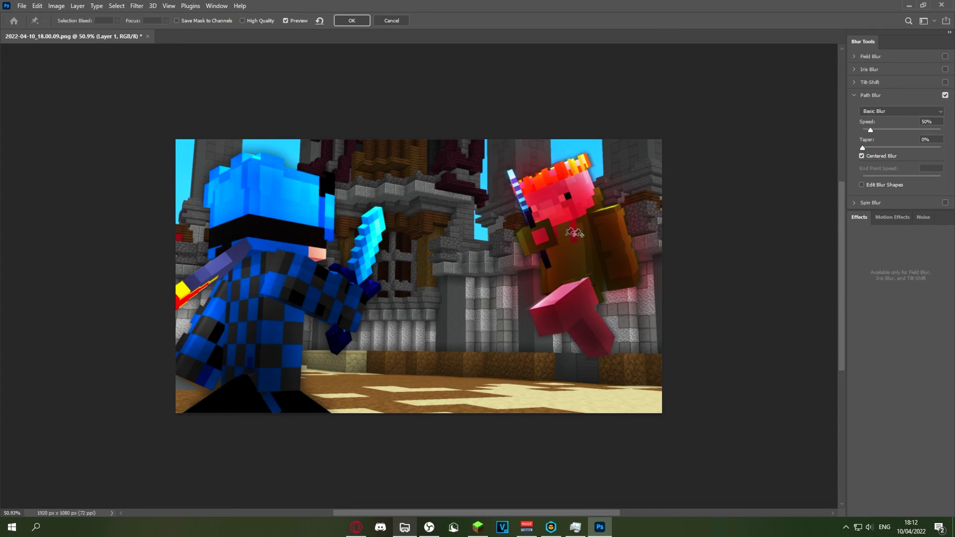
left_click(569, 241)
left_click(466, 263)
scroll(604, 329, "up", 5)
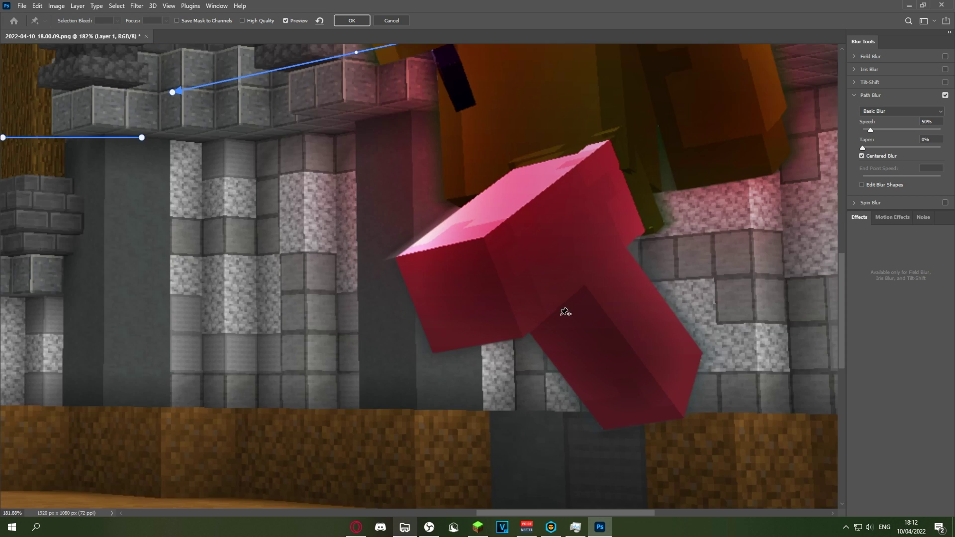
scroll(566, 313, "down", 3)
scroll(471, 215, "down", 2)
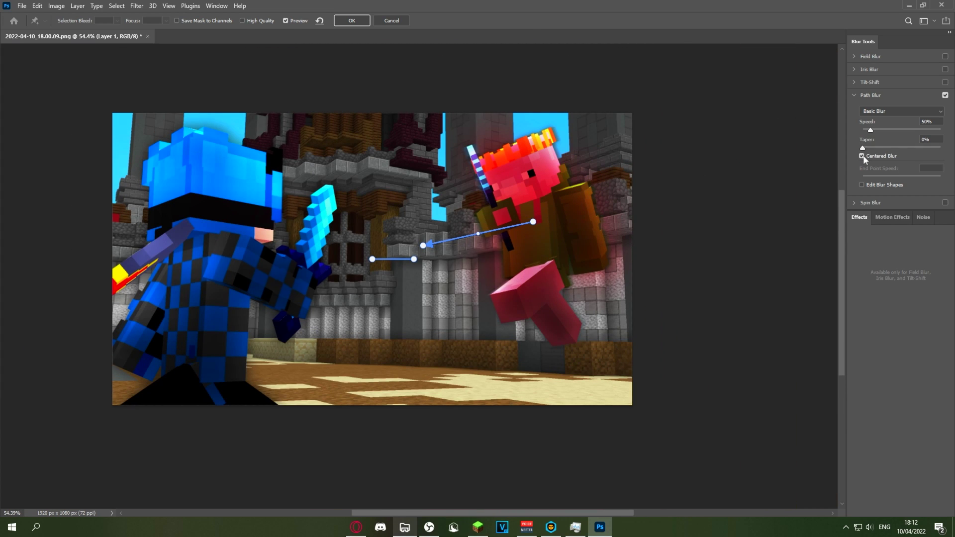
Apply the Path Blur uncentred with 131% speed and 20% taper, and duplicate the blurred Layer 1
left_click(861, 155)
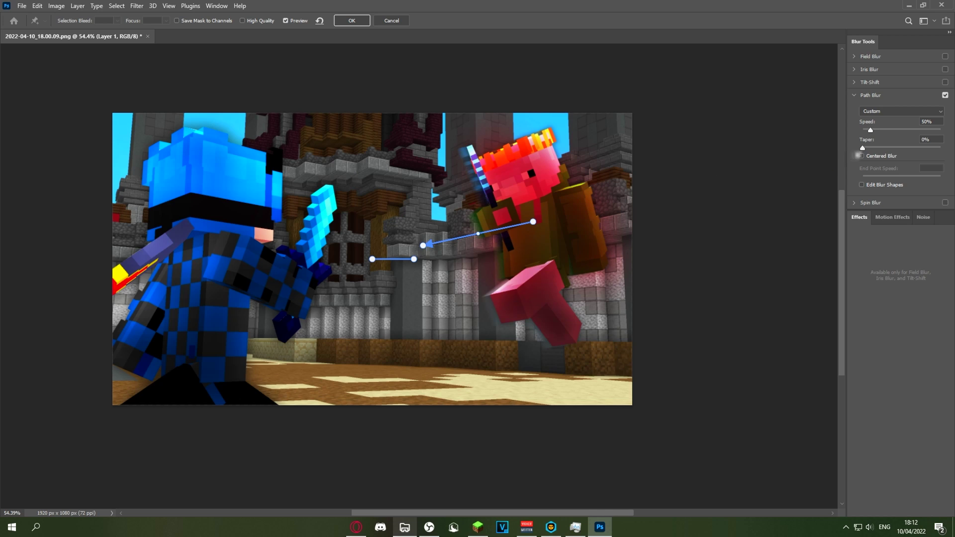
mouse_move(871, 132)
left_mouse_down()
mouse_move(890, 131)
mouse_move(880, 131)
left_mouse_up()
left_click_drag(862, 147, 889, 130)
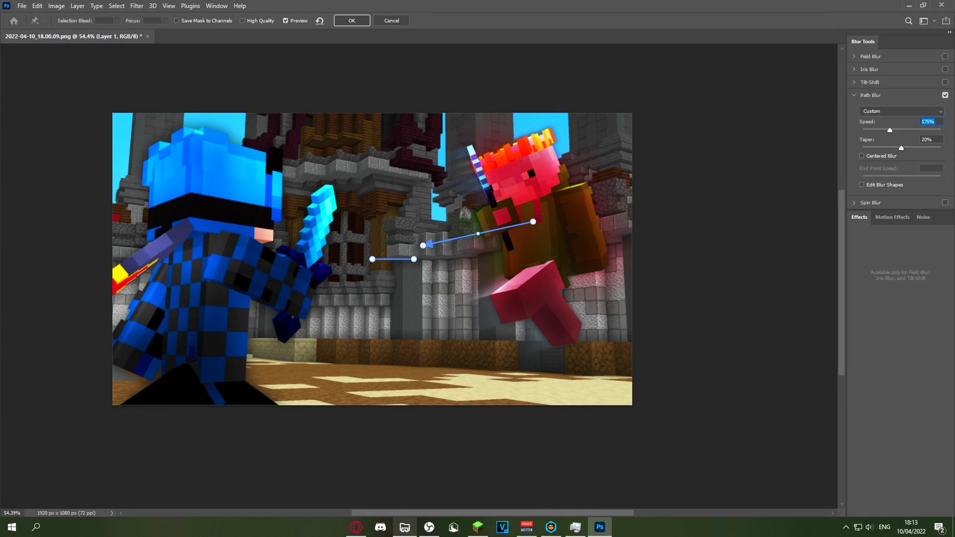
left_click_drag(881, 131, 882, 131)
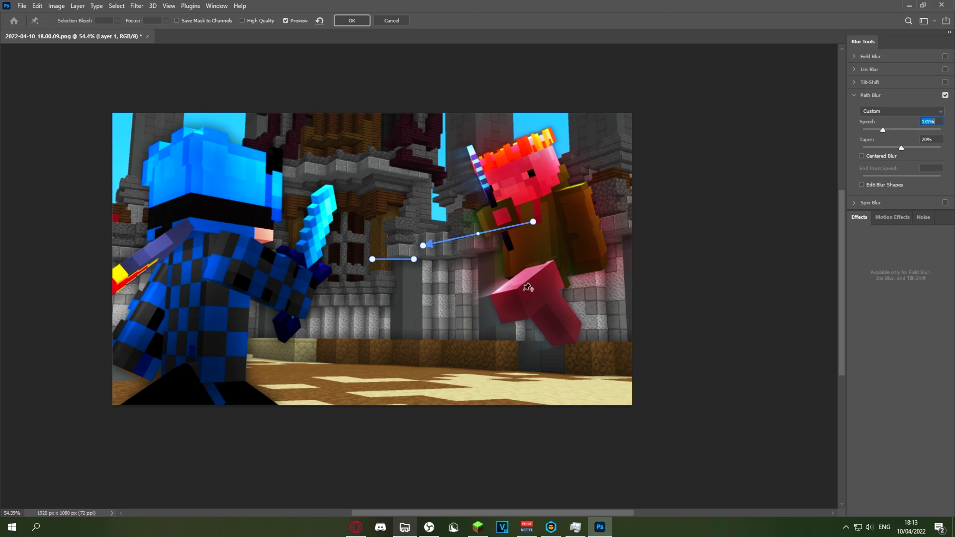
left_click(352, 20)
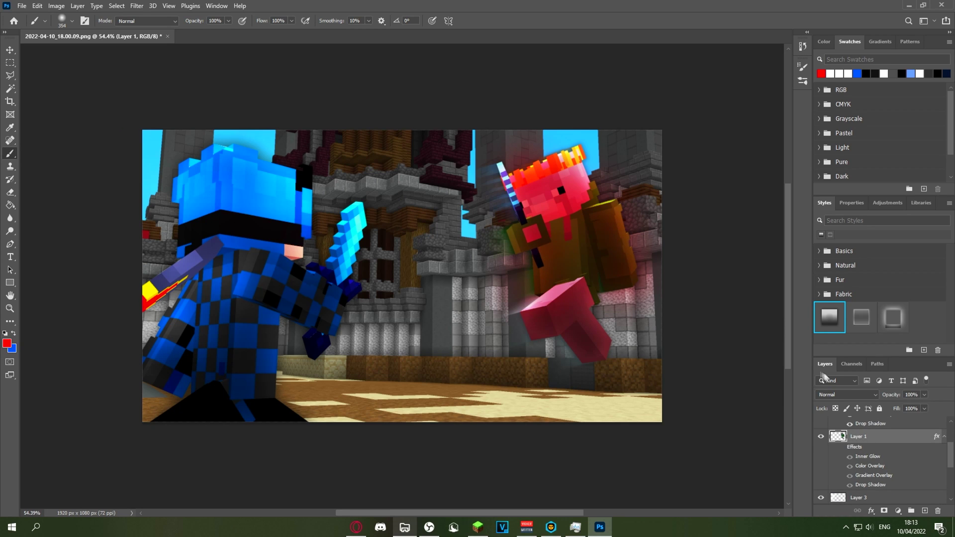
key("ctrl+j")
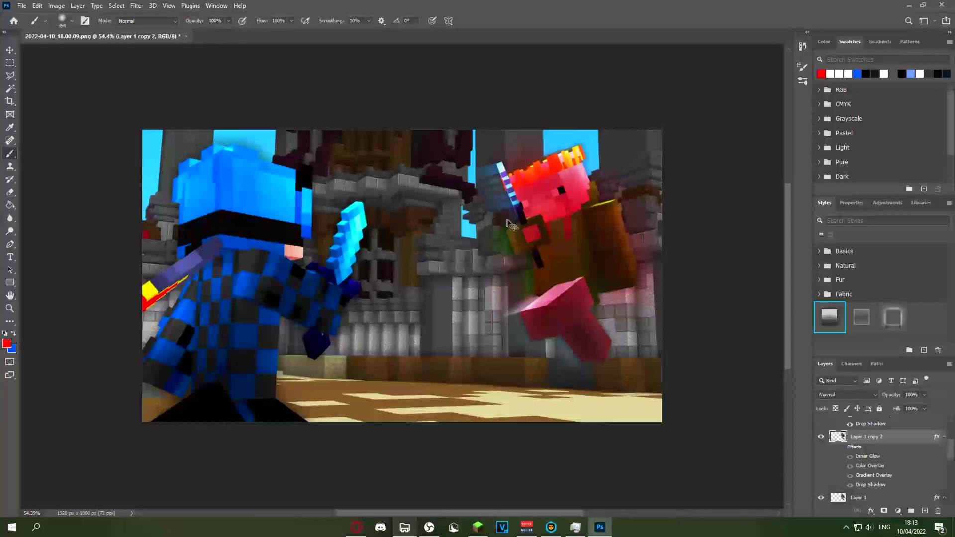
Duplicate Layer 2 with the blue character and hide the layer effects on the original
scroll(866, 461, "down", 4)
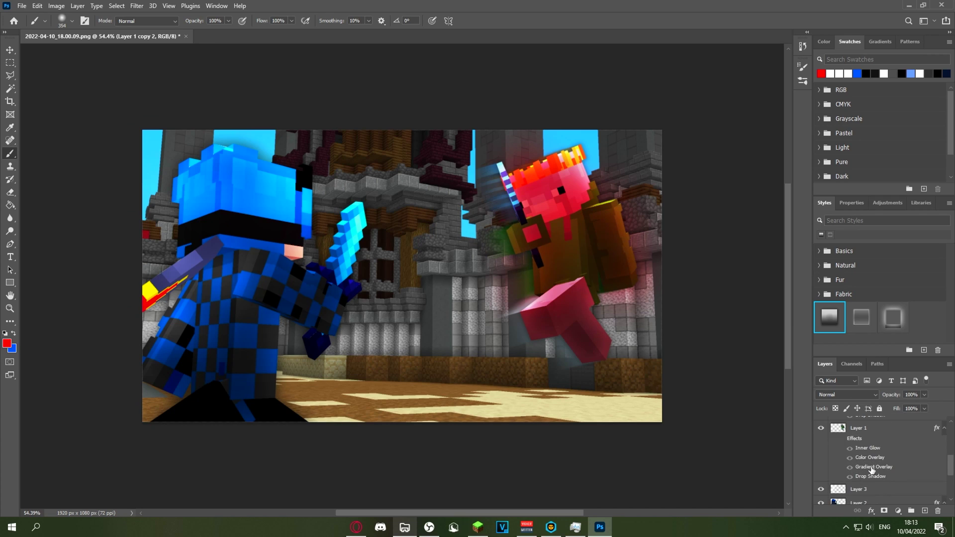
left_click(867, 461)
key("ctrl+j")
left_click(882, 501)
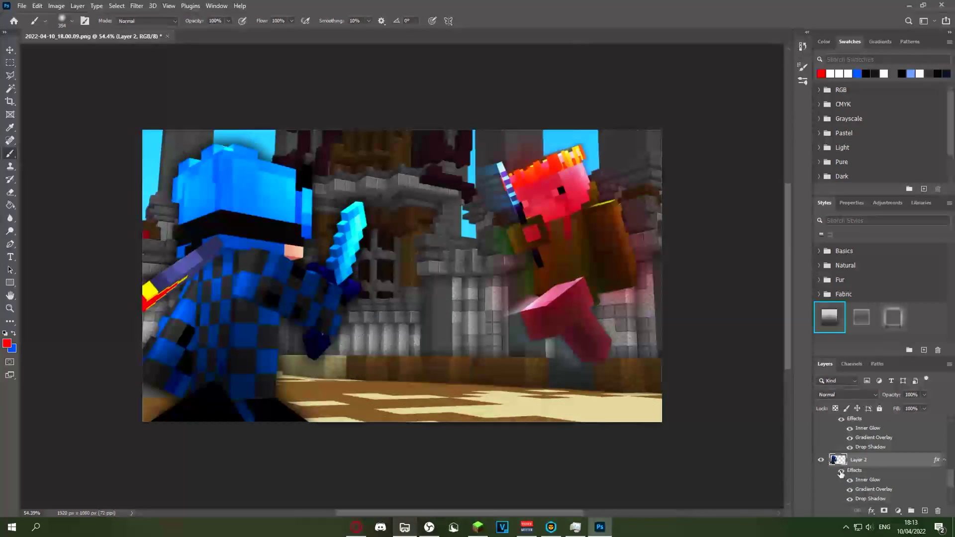
Start a Path Blur on Layer 2 and draw a blur path from the blue character's torso out past the image's left edge
left_click(137, 6)
mouse_move(179, 144)
left_click(271, 170)
left_click(252, 281)
left_click(106, 293)
Apply the Path Blur uncentred at 248% speed and 0% taper, with the default path's end pulled toward the blue character
left_click(861, 155)
left_click_drag(862, 147, 906, 137)
left_click(862, 156)
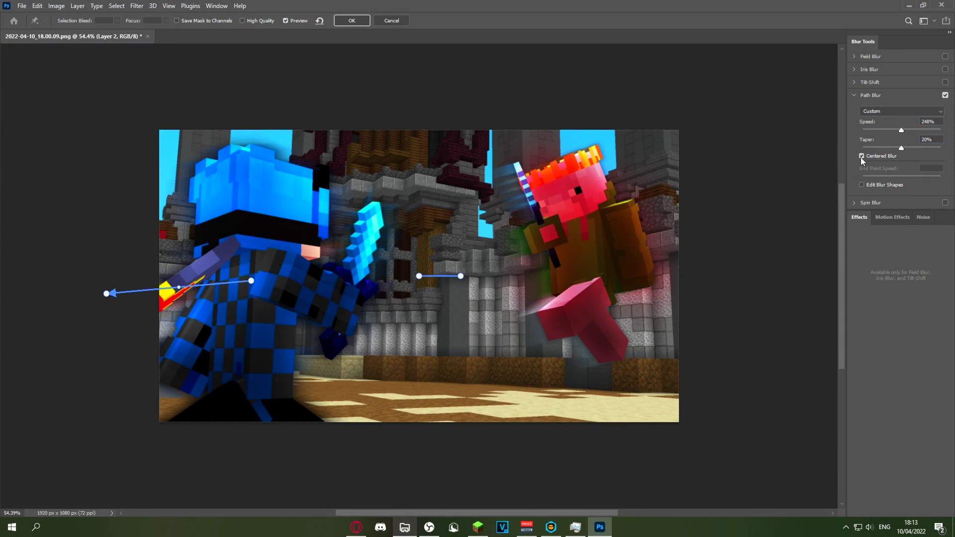
left_click(862, 148)
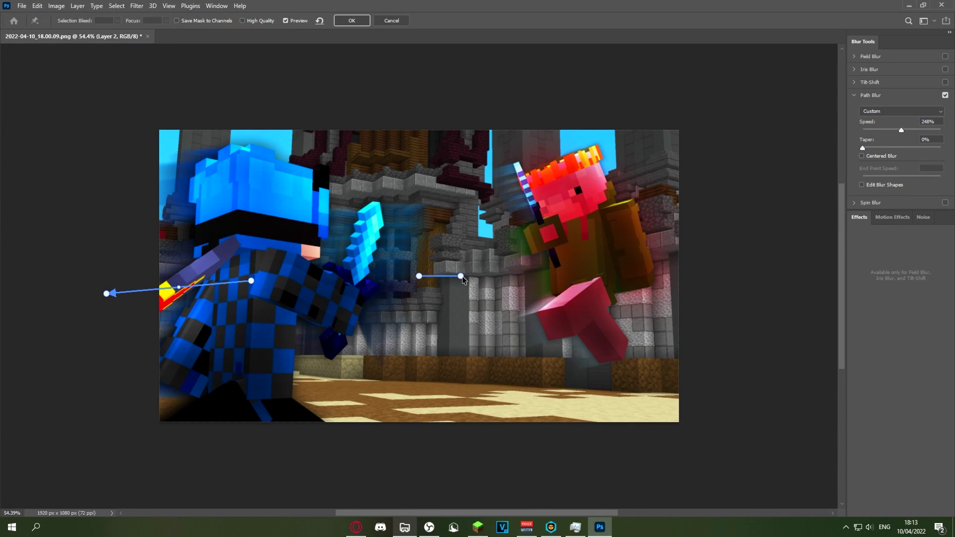
left_click_drag(462, 276, 297, 280)
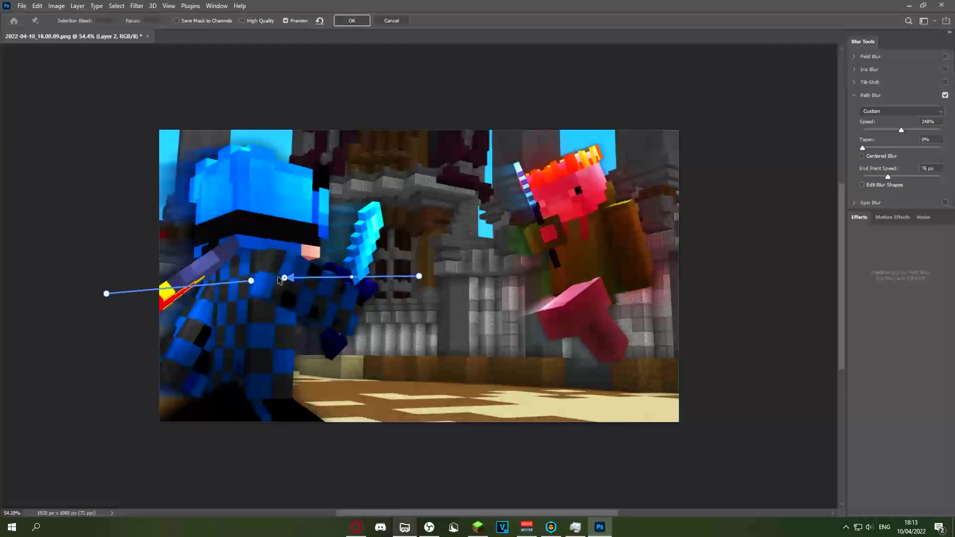
key("Return")
Group Layer 2 and Layer 2 copy of the blue character
left_click(866, 463)
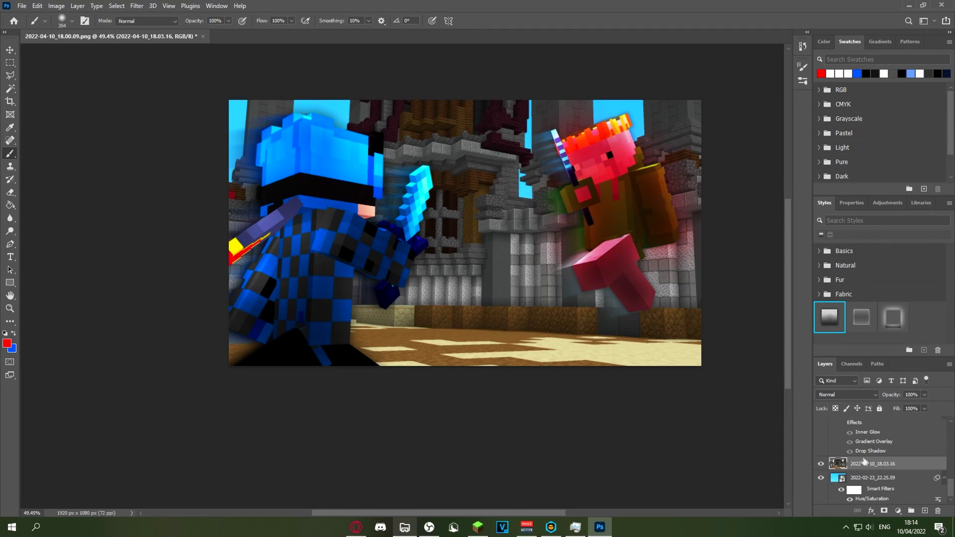
key("ctrl+j")
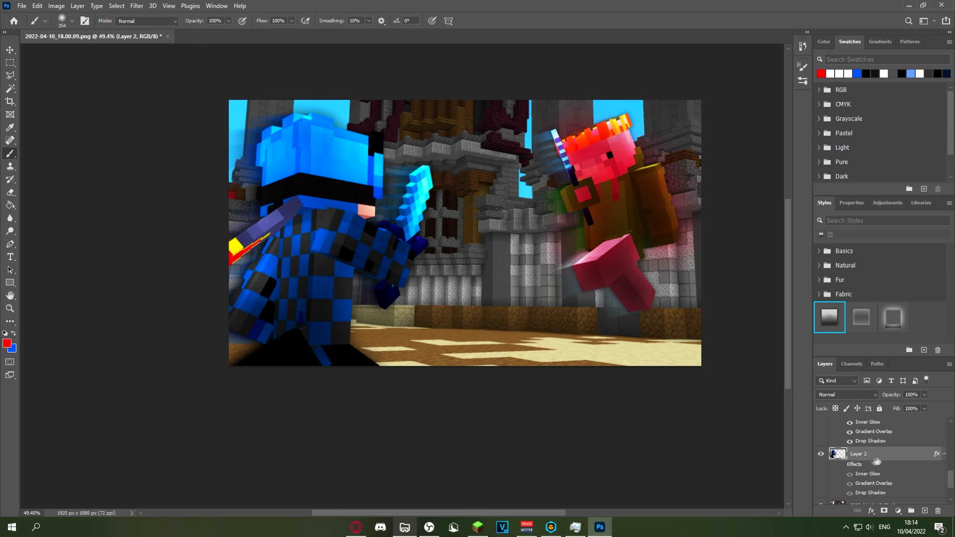
scroll(882, 455, "up", 3)
left_click(864, 444, "ctrl")
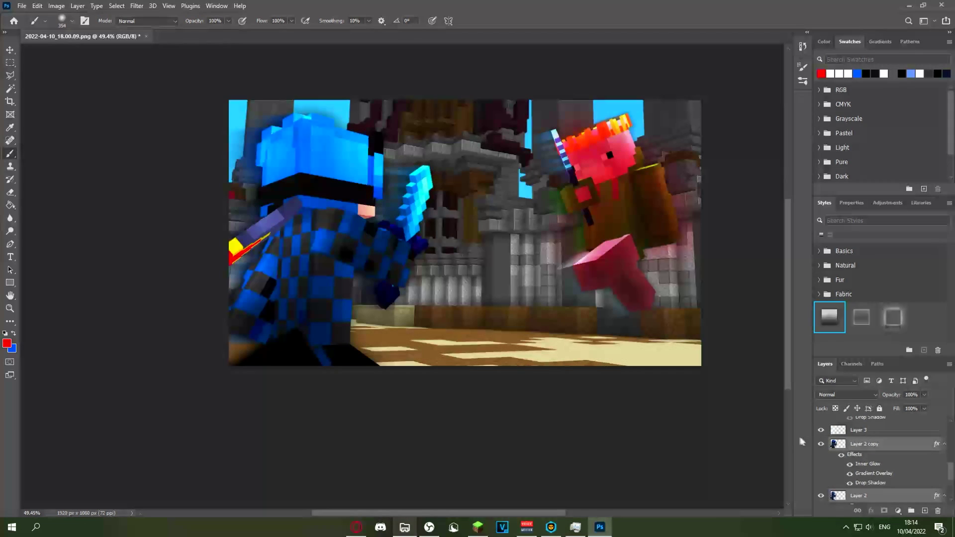
key("ctrl+g")
Group Layer 1 and its two copies of the red-tinted character
scroll(867, 458, "up", 4)
scroll(867, 456, "down", 1)
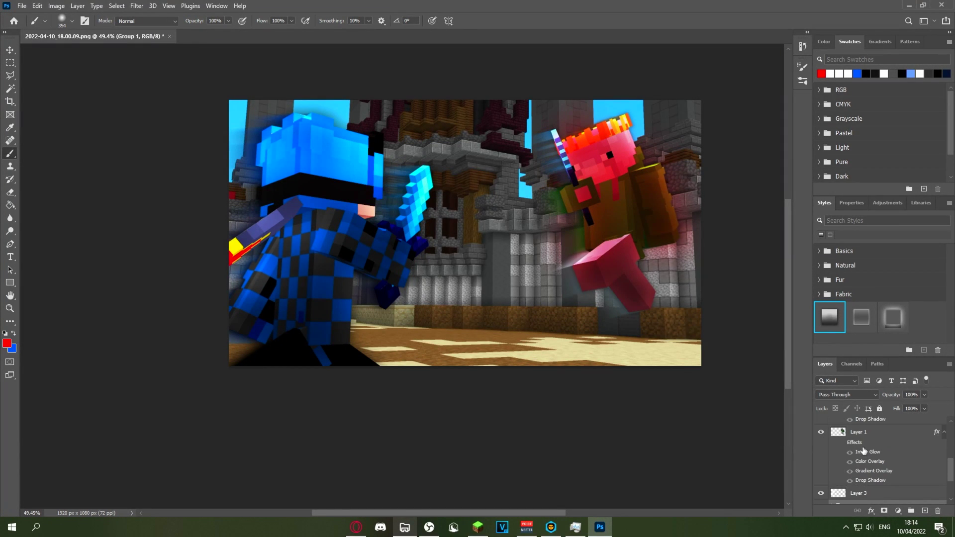
scroll(864, 451, "up", 3)
left_click(860, 439)
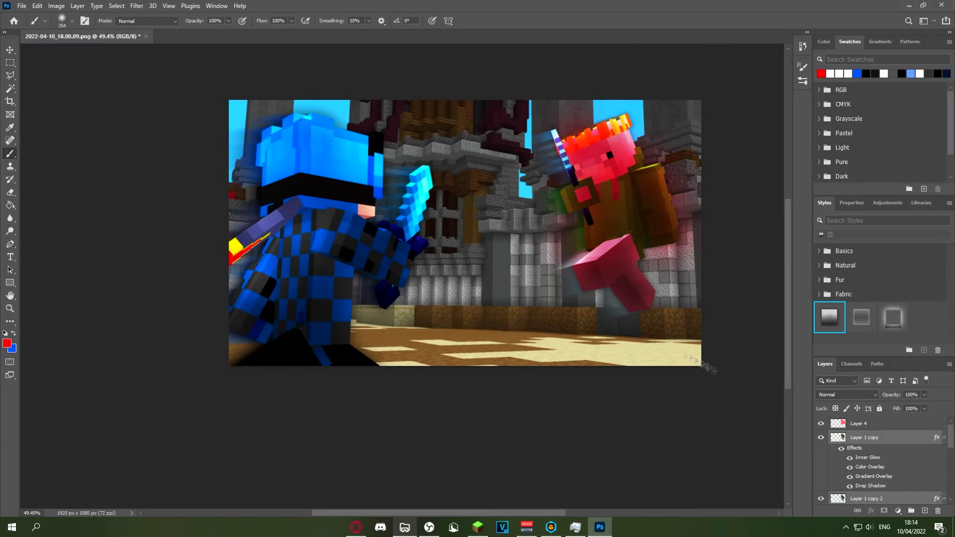
key("ctrl+g")
scroll(866, 442, "down", 1)
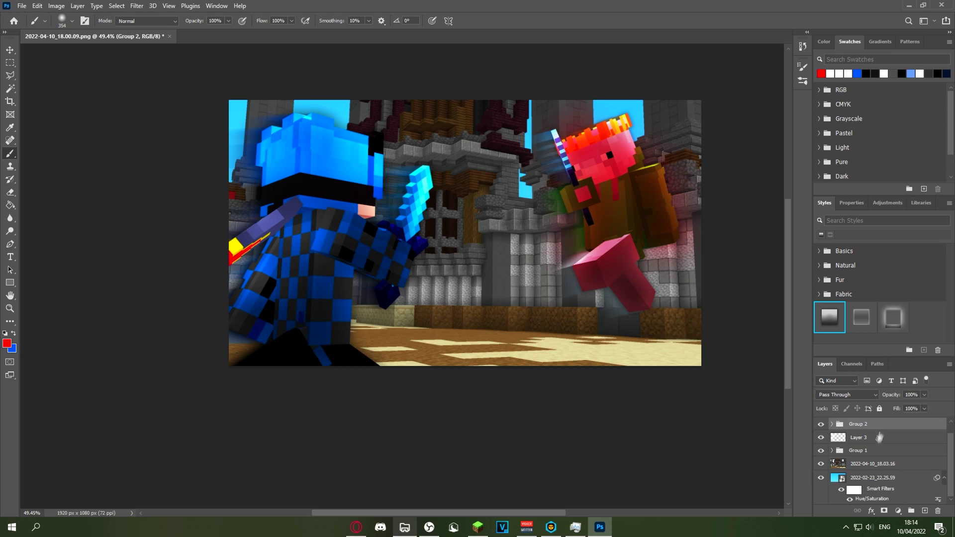
Raise the saturation of the castle background layer 2022-04-10_18.03.16 to +47
left_click_drag(882, 432, 870, 435)
scroll(858, 440, "down", 1)
left_click(857, 459)
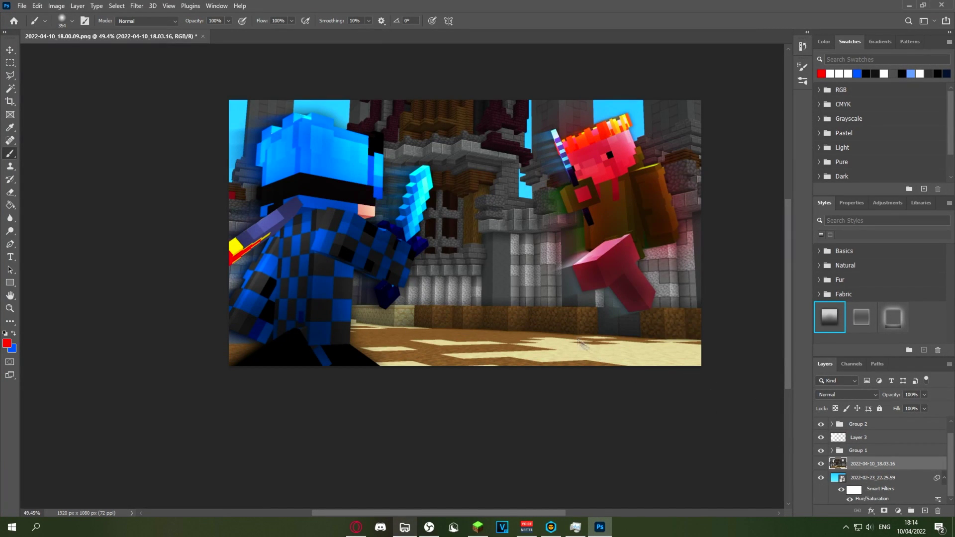
key("ctrl+u")
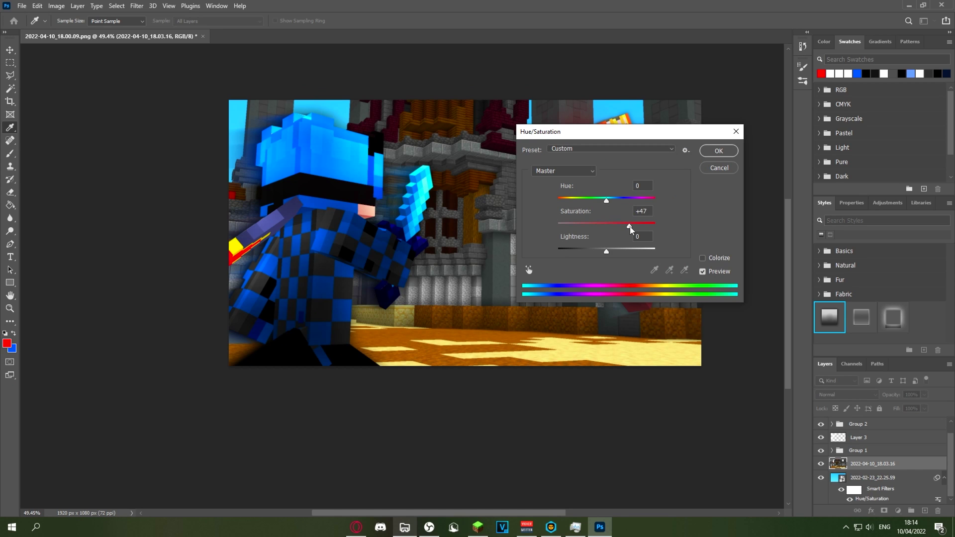
left_click_drag(627, 230, 630, 229)
key("Return")
Set the foreground colour to white and add a new layer above the castle background
scroll(563, 187, "up", 3)
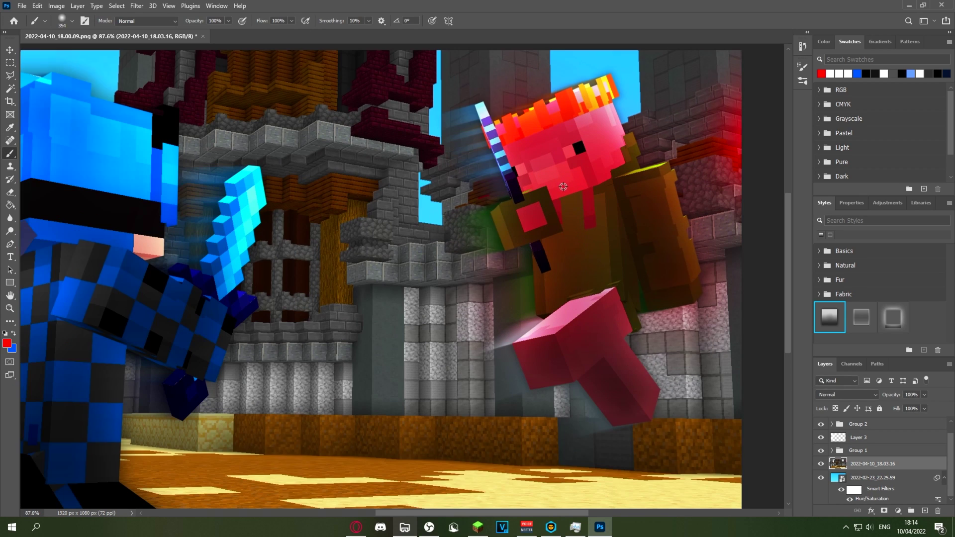
scroll(608, 187, "down", 2)
scroll(405, 204, "down", 4)
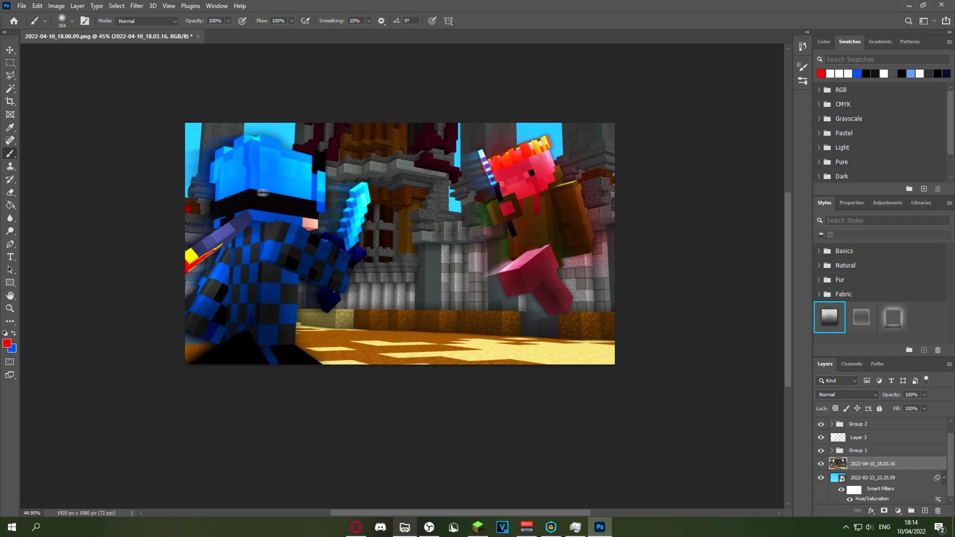
scroll(275, 190, "up", 5)
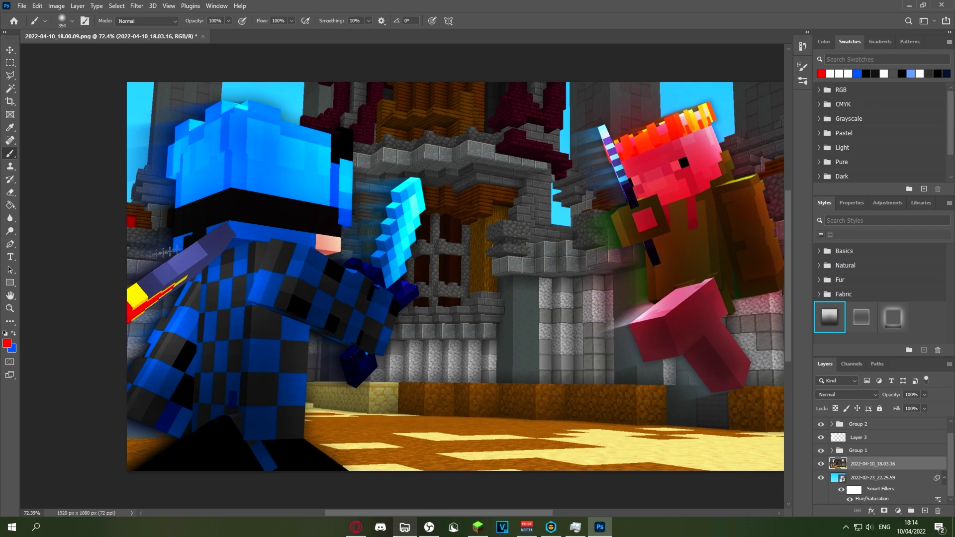
left_click(7, 343)
left_click(376, 254)
left_click(594, 252)
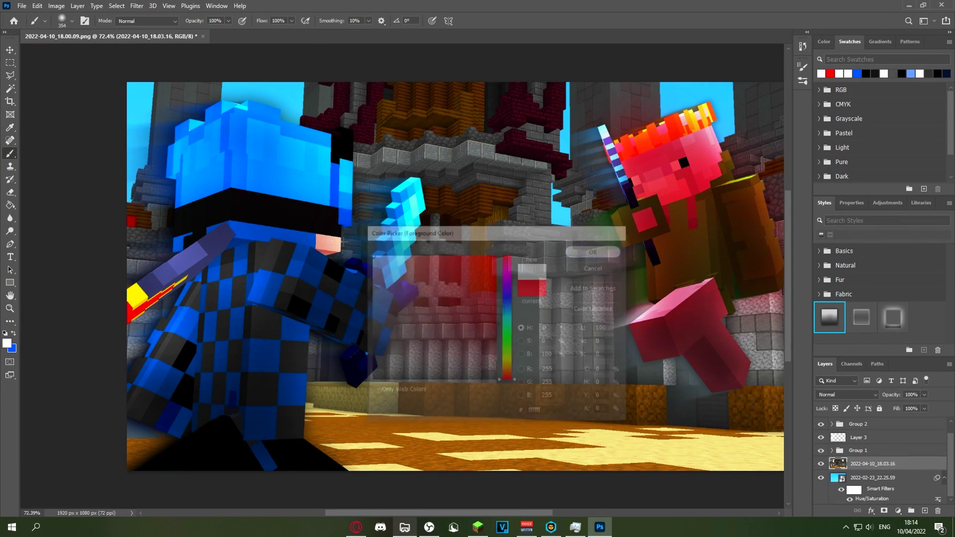
left_click(924, 510)
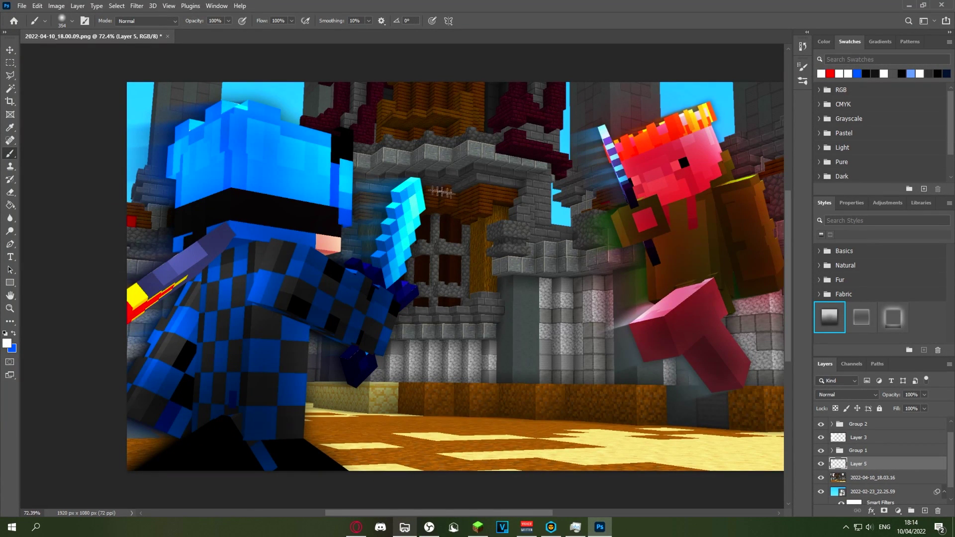
Set Layer 5's blend mode to Overlay and undo the trial white strokes on the ground's lower right
left_click(781, 459)
left_click(835, 394)
left_click(830, 389)
left_click(738, 472)
key("ctrl+z")
key("ctrl+z")
key("ctrl+z")
Paint soft white highlights on the ground around the blue character's feet on Layer 5
left_click(130, 464)
left_click(350, 474)
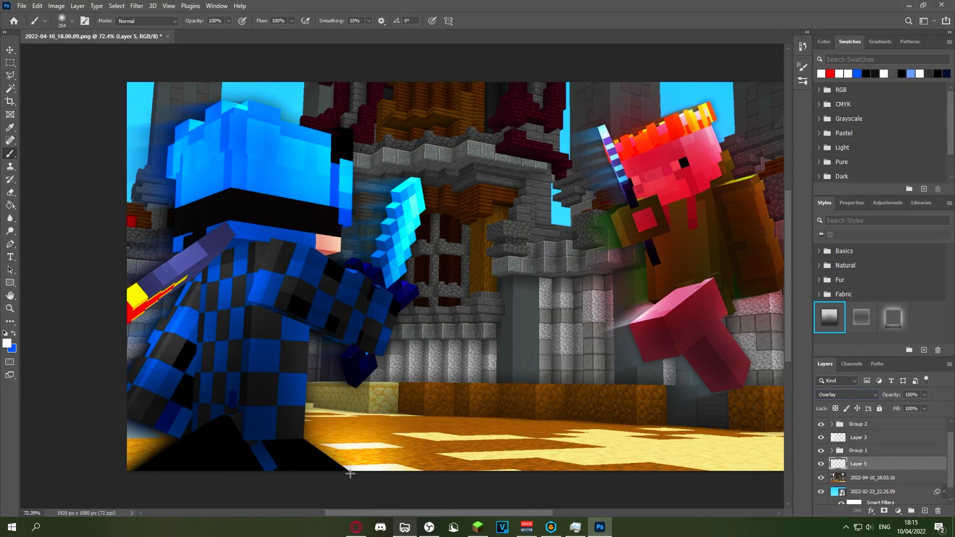
left_click(326, 454)
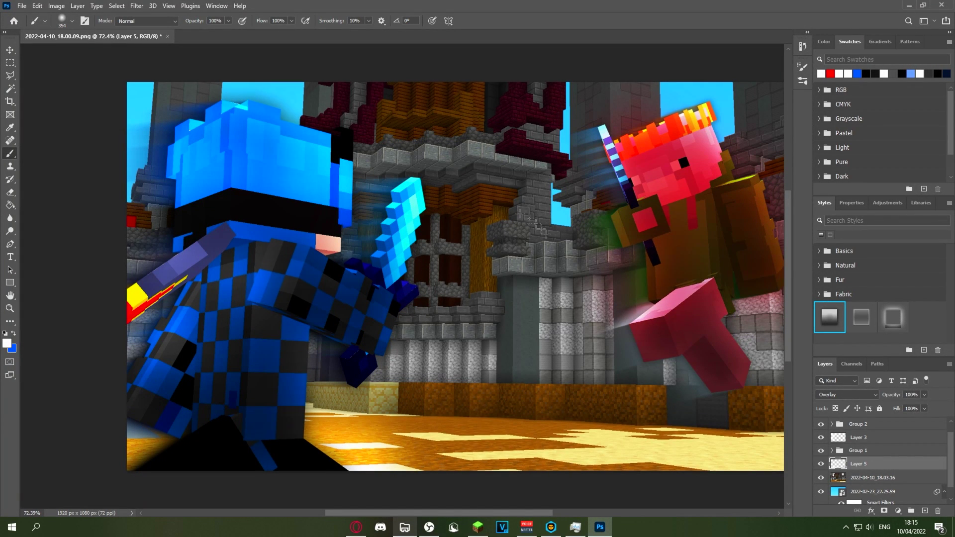
Set the foreground colour to black (#000000)
left_click(7, 343)
left_click(301, 424)
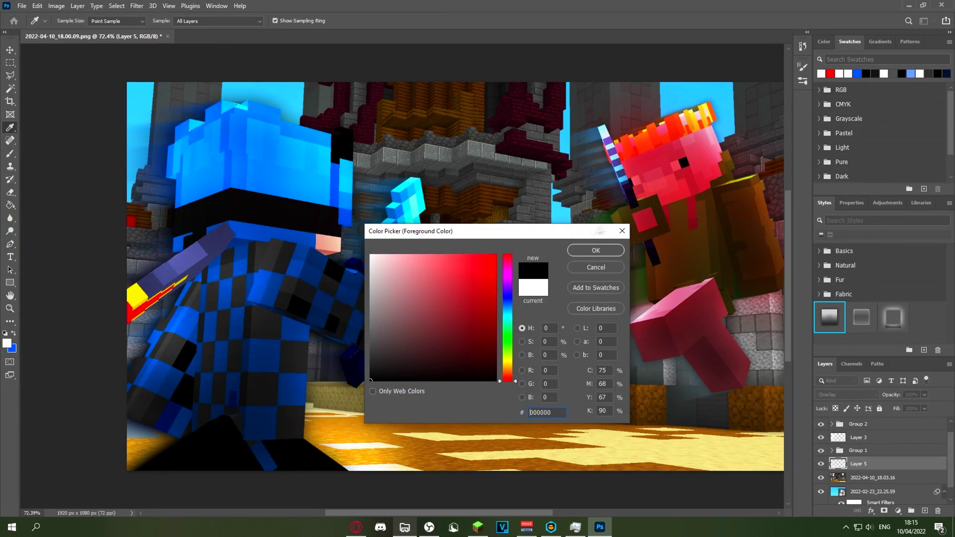
left_click(595, 252)
Try black brush strokes over the castle's central window on Layer 5 with Overlay blending, and undo them
left_click(475, 223)
left_click(455, 220)
left_click(353, 215)
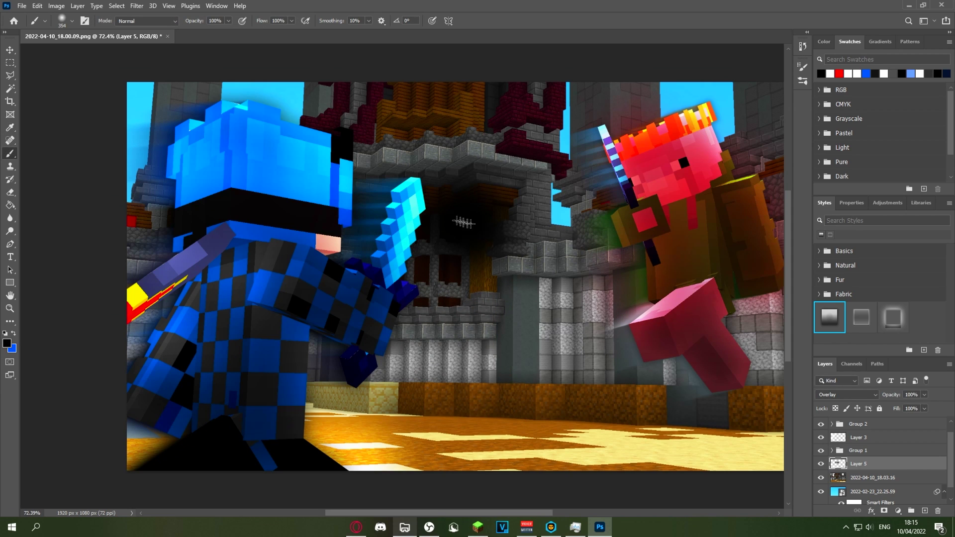
left_click(833, 395)
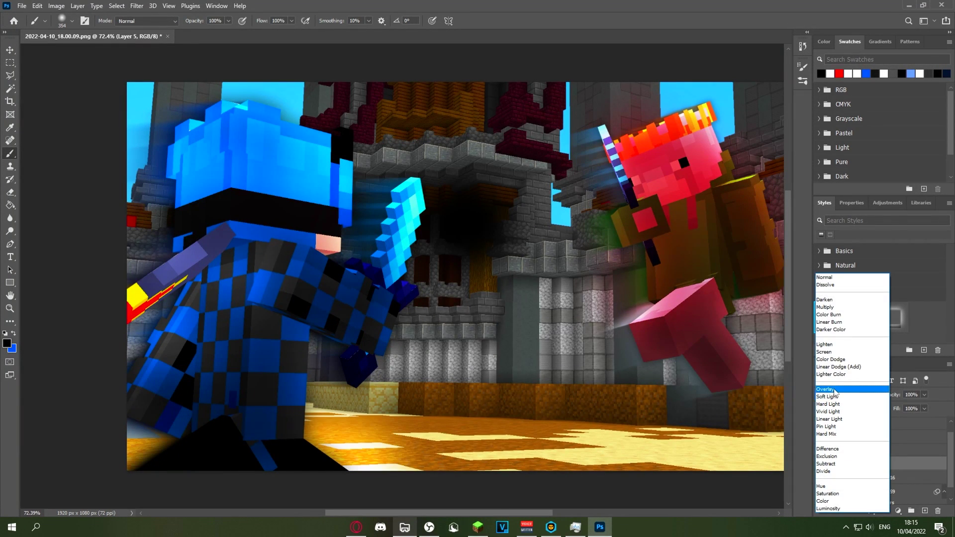
left_click(834, 389)
key("ctrl+z")
key("ctrl+z")
key("ctrl+z")
key("ctrl+z")
Paint a soft black shadow over the castle's central window on a new layer above Layer 5, with the Overlay blend mode
left_click(924, 510)
left_click(473, 219)
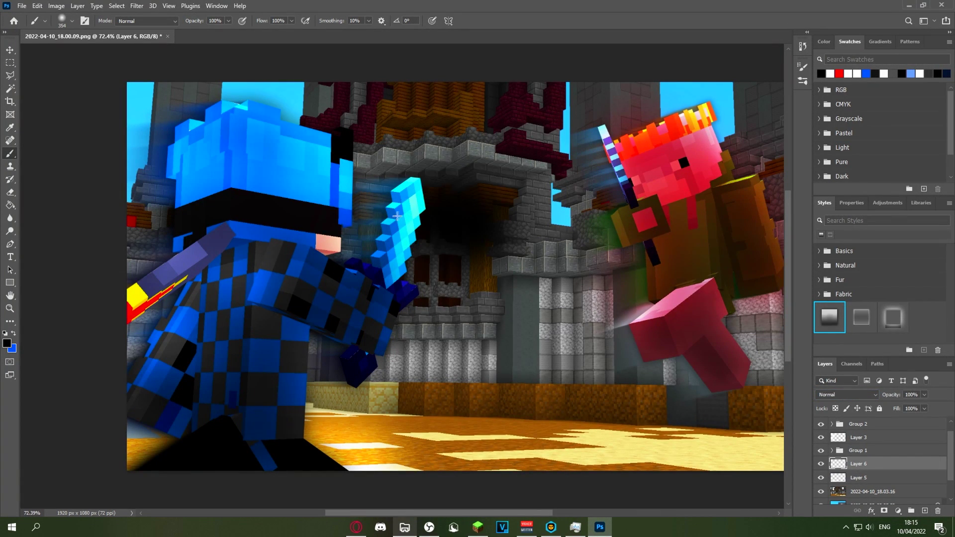
left_click(846, 395)
left_click(855, 393)
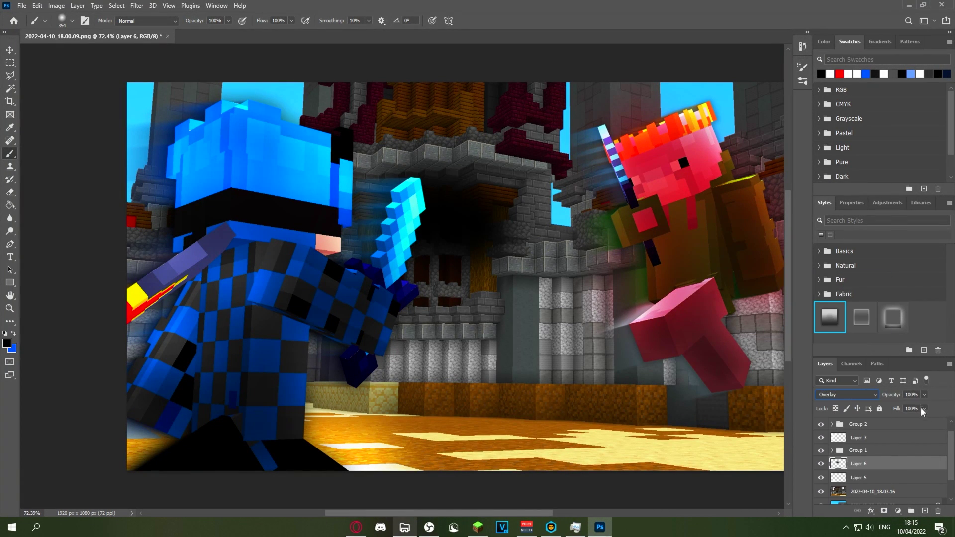
Set Layer 6's opacity to 64% and extend the black shadow across the castle wall towards the pink character
left_click_drag(922, 401, 896, 400)
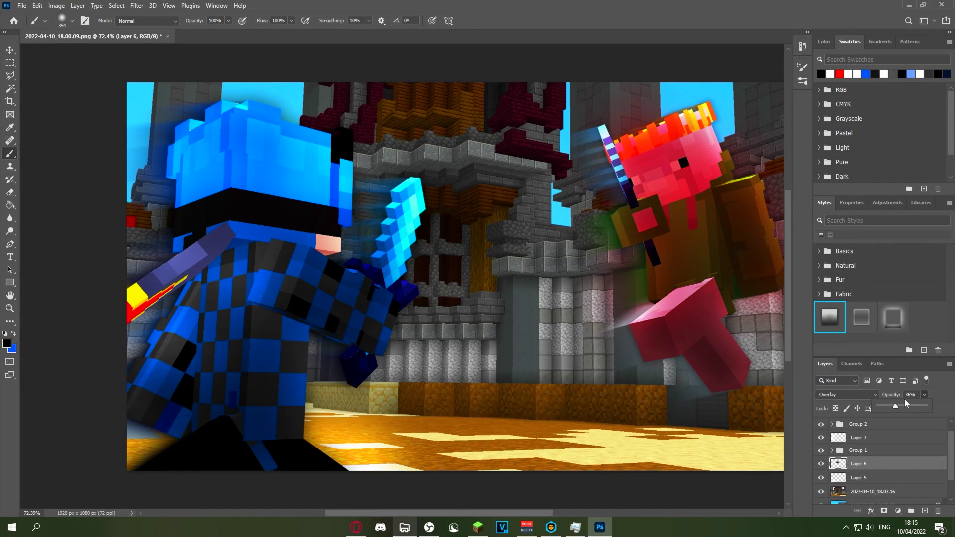
left_click(909, 405)
mouse_move(425, 265)
left_mouse_down()
mouse_move(466, 225)
mouse_move(475, 280)
mouse_move(548, 290)
mouse_move(669, 276)
left_mouse_up()
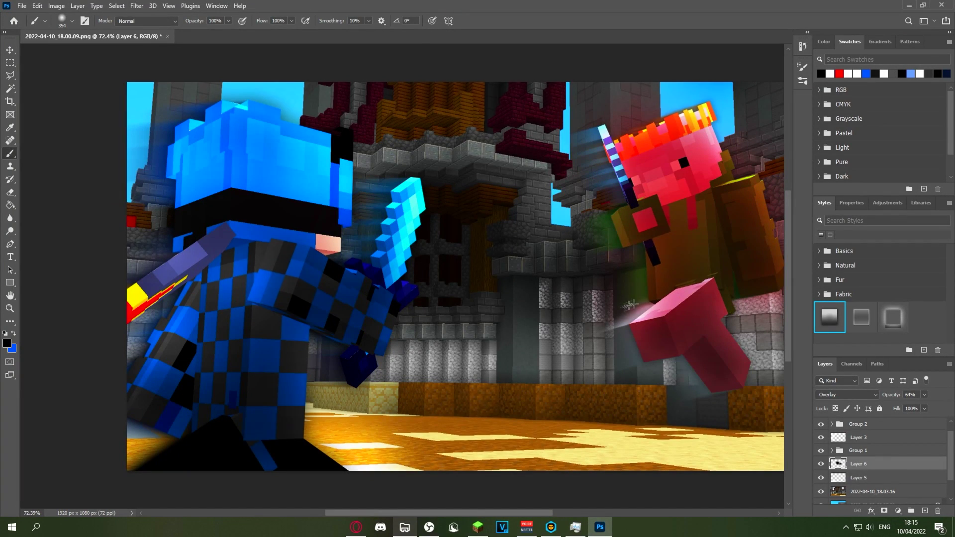
scroll(706, 265, "up", 4)
scroll(601, 290, "down", 4)
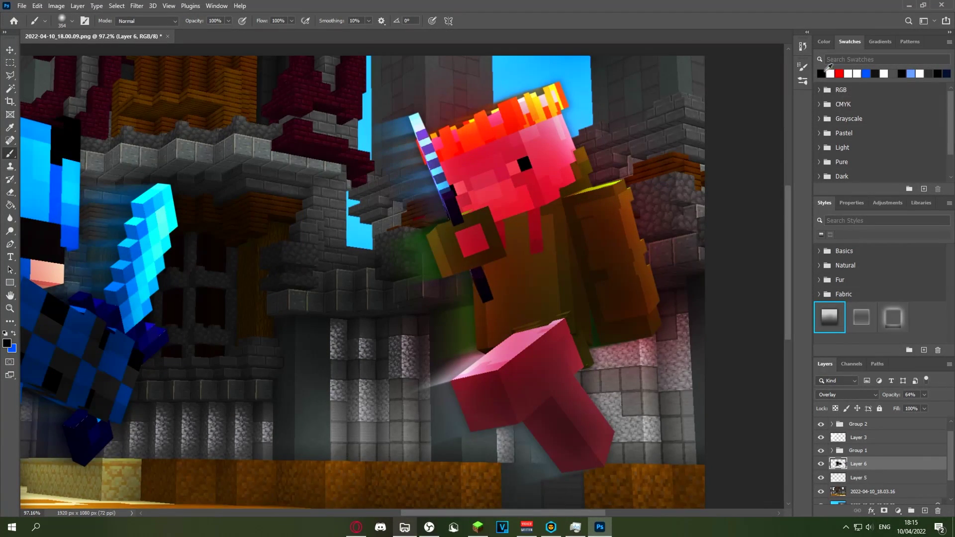
Switch the foreground colour to white and paint soft highlights on Layer 6 over the stonework between the two characters
left_click(314, 281)
left_click_drag(360, 280, 380, 244)
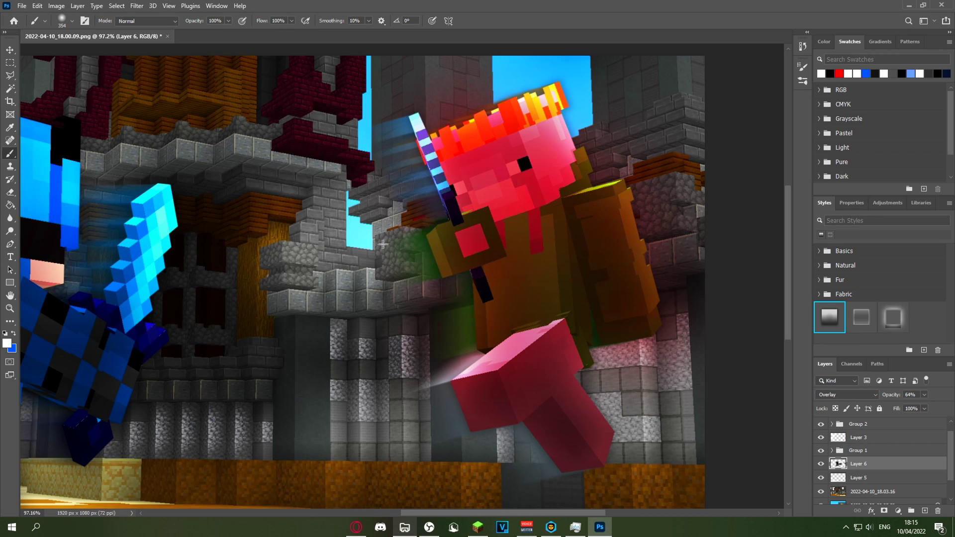
scroll(428, 439, "down", 3)
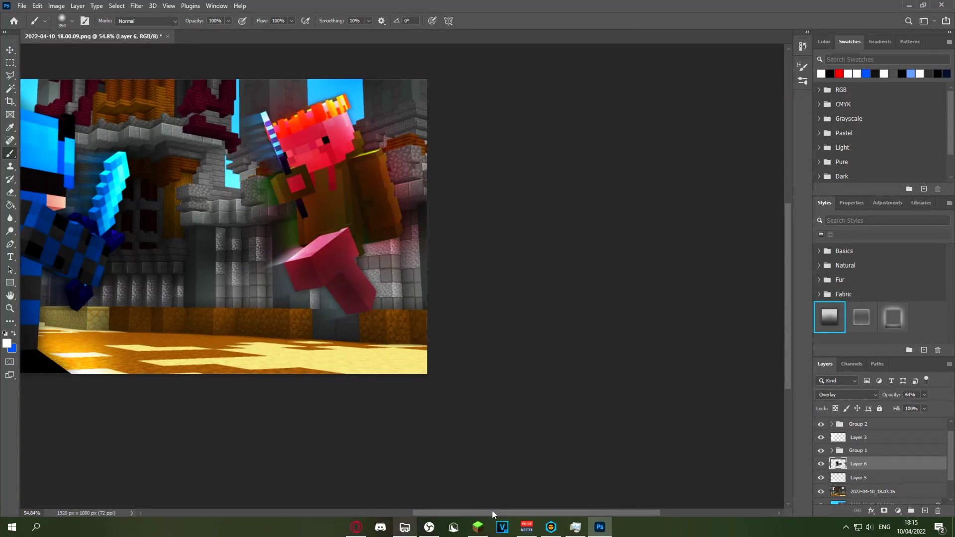
scroll(412, 487, "right", 3)
scroll(423, 266, "down", 3)
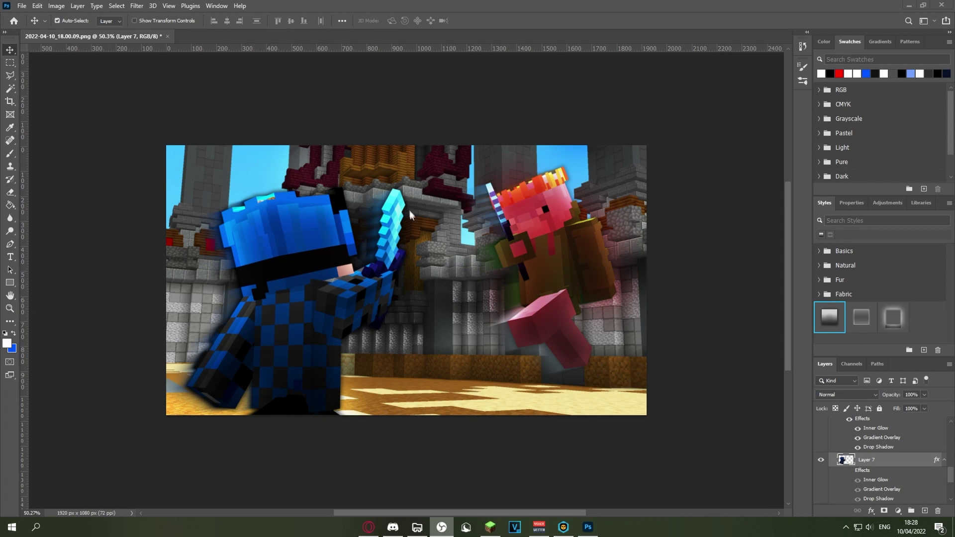
Examine the composition with the re-posed blue character at different magnifications
scroll(315, 276, "up", 3)
scroll(401, 285, "down", 2)
scroll(582, 281, "down", 3)
scroll(599, 281, "up", 3)
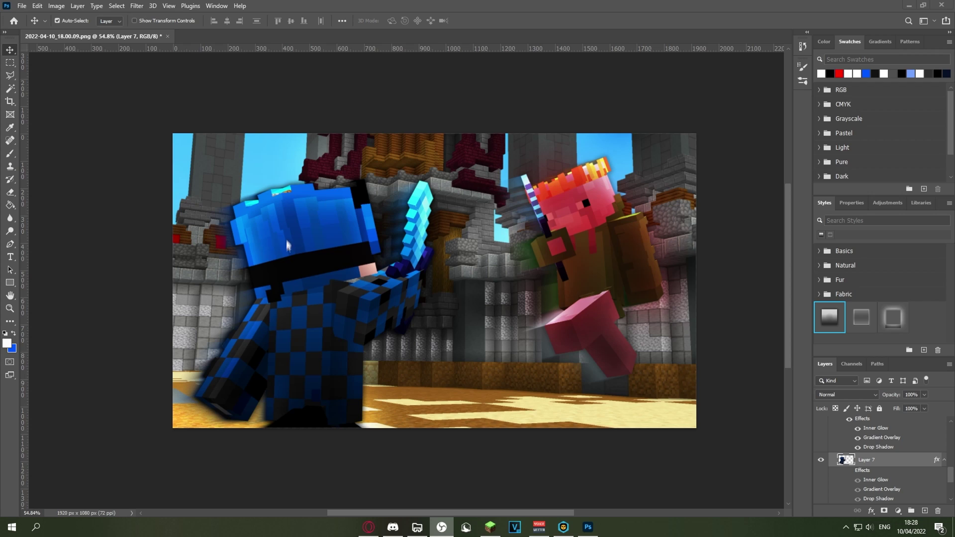
scroll(293, 278, "up", 2)
scroll(741, 324, "down", 2)
scroll(439, 261, "up", 2)
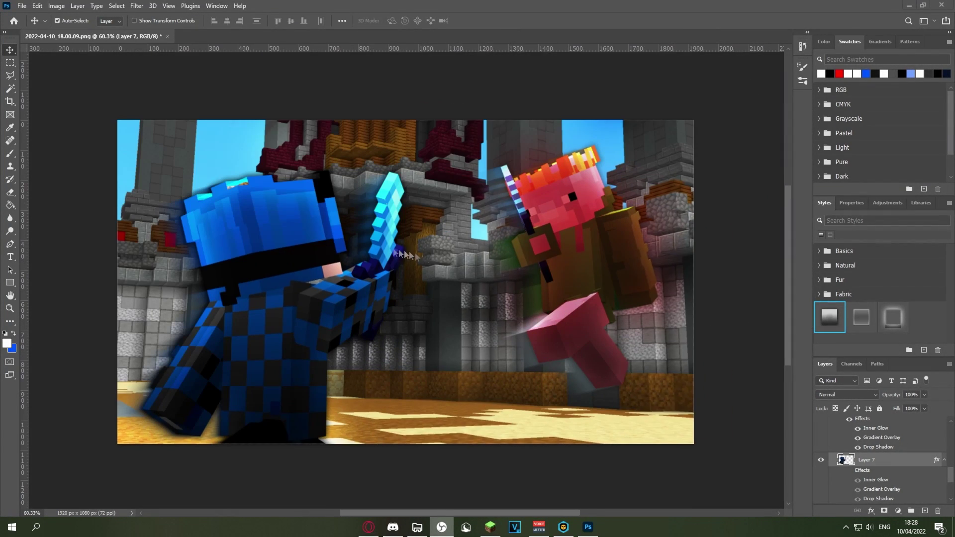
scroll(208, 230, "down", 3)
scroll(104, 224, "up", 2)
scroll(430, 318, "up", 2)
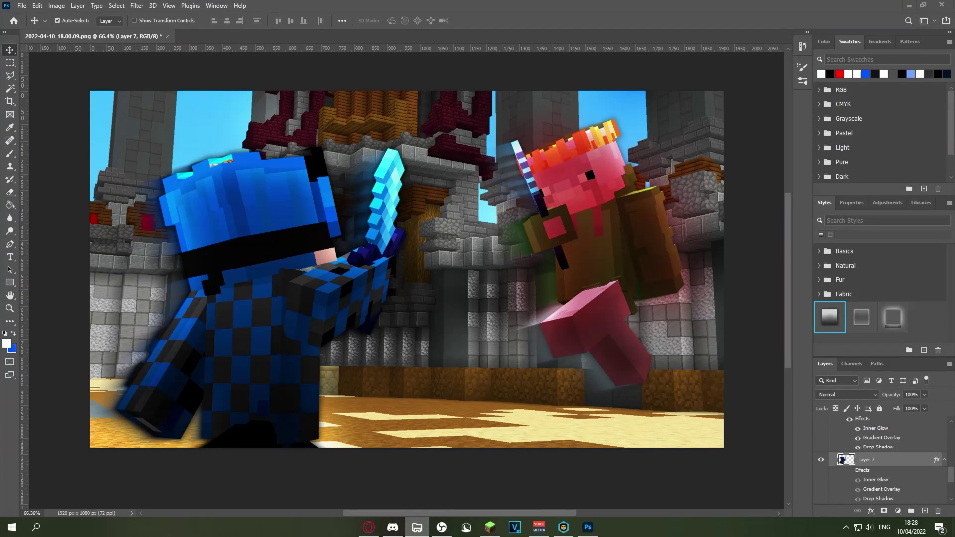
Place the hit-particle image beside the pink character and move its layer above Group 2
left_click_drag(900, 111, 406, 268)
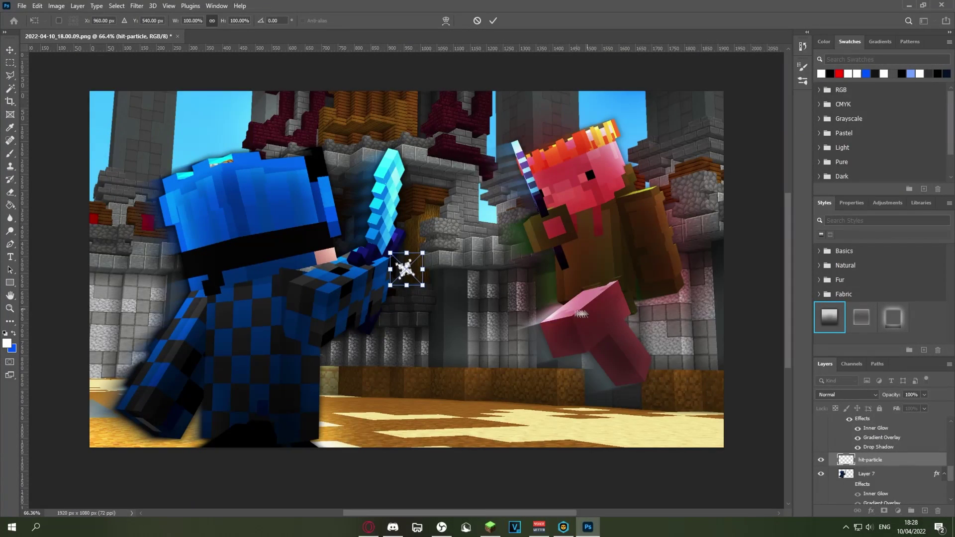
left_click_drag(409, 268, 526, 278)
left_click_drag(876, 464, 865, 447)
scroll(924, 456, "up", 2)
left_click_drag(868, 495, 860, 430)
scroll(859, 431, "down", 5)
scroll(868, 492, "down", 1)
left_click_drag(867, 497, 871, 422)
scroll(872, 439, "up", 1)
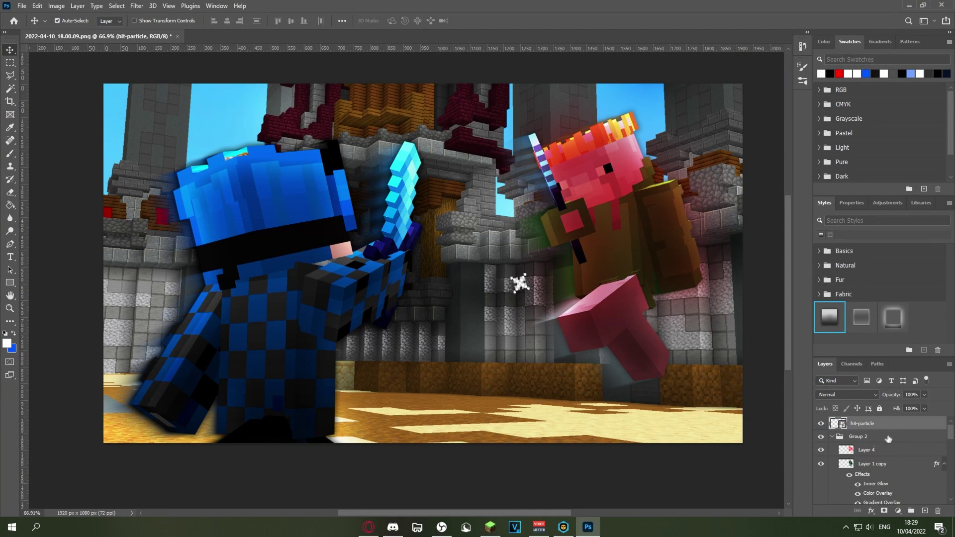
Move the hit particle to the pink character's raised knee and place a copy of it on the torso
left_click_drag(512, 285, 569, 297)
key("ctrl+t")
left_click(9, 50)
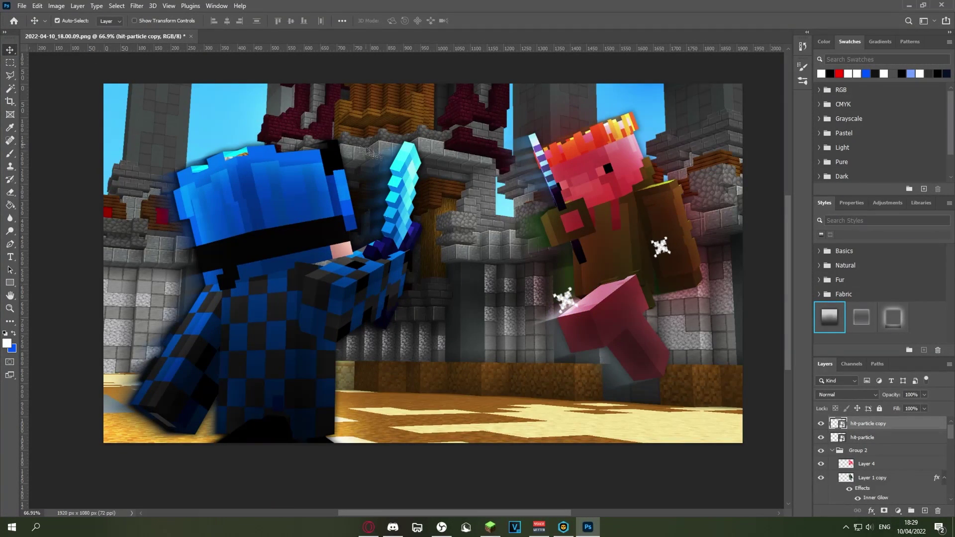
Place another hit-particle copy beside the pink character's head and move its layer down into Group 2
left_click_drag(571, 263, 572, 263)
left_click_drag(569, 301, 657, 162)
key("ctrl+t")
left_click(9, 49)
left_click_drag(879, 424, 876, 467)
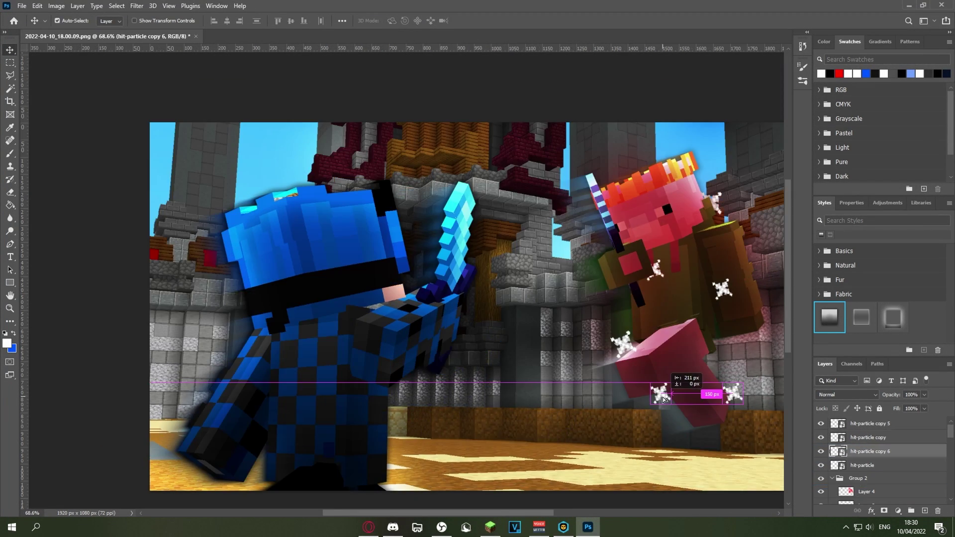
Add hit-particle copies beside the pink character's lower leg and at the tip of its sword
left_click_drag(661, 391, 663, 393)
left_click_drag(878, 455, 881, 453)
scroll(673, 349, "down", 1)
scroll(674, 349, "up", 3)
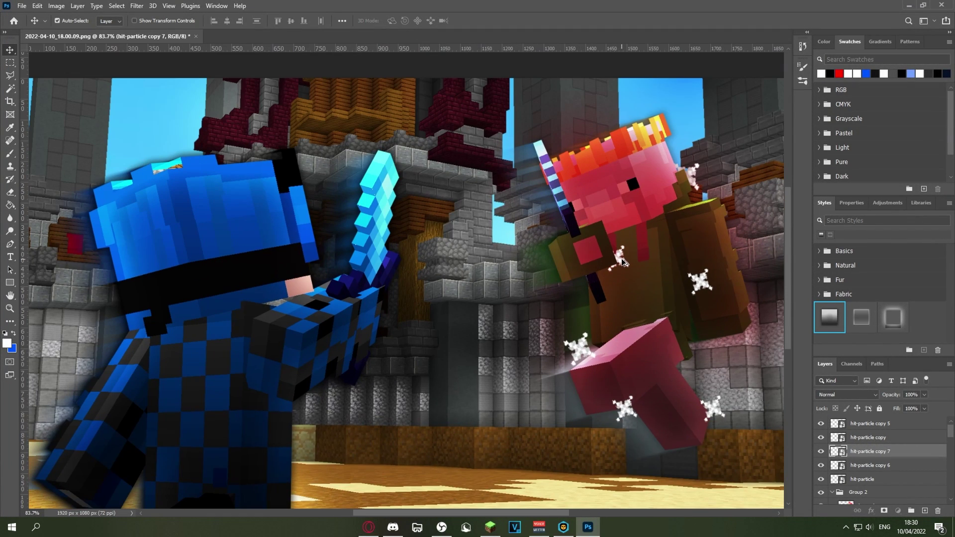
left_click_drag(708, 280, 569, 147)
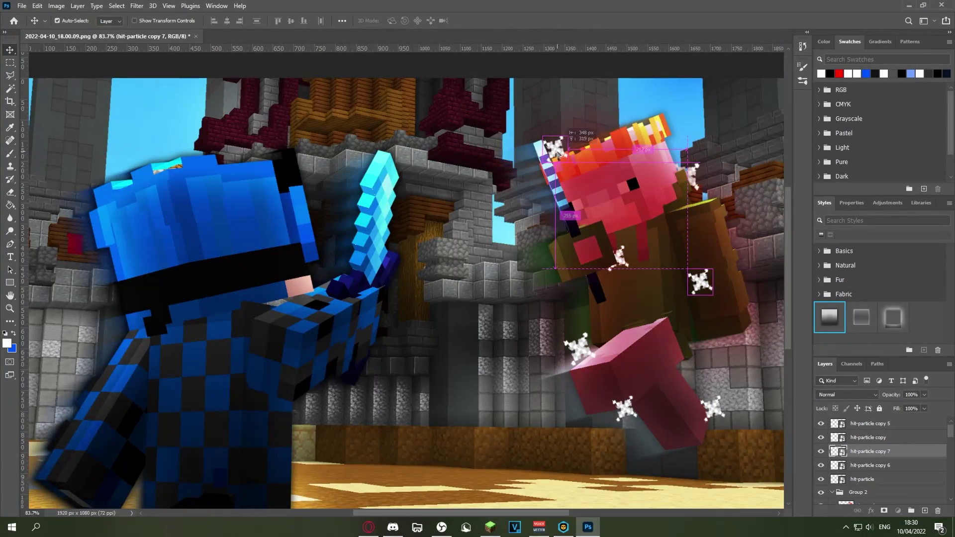
Examine the spread of the hit particles around the pink character in the whole thumbnail
scroll(723, 171, "down", 3)
scroll(724, 171, "down", 4)
scroll(716, 184, "up", 3)
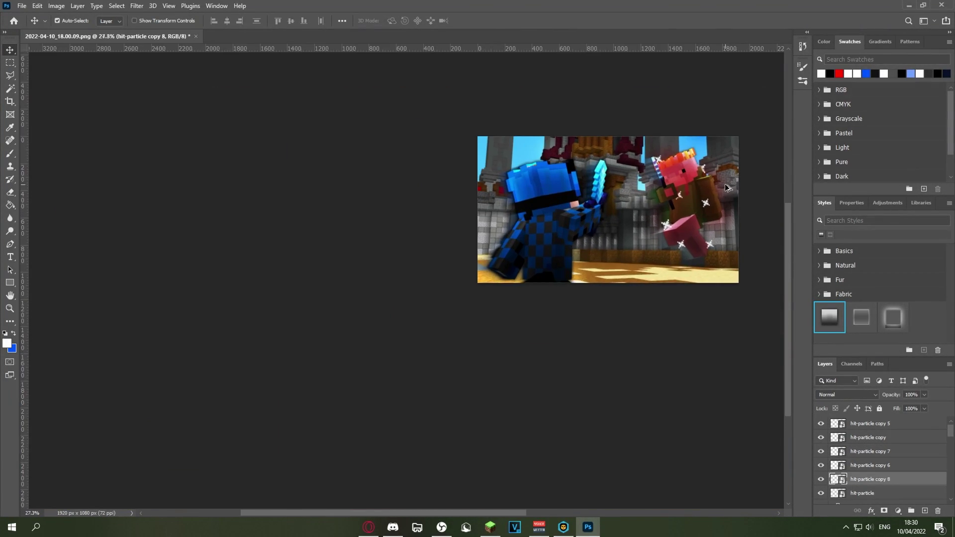
scroll(712, 191, "up", 2)
scroll(590, 274, "down", 4)
scroll(679, 287, "up", 2)
scroll(680, 288, "down", 3)
scroll(576, 362, "up", 2)
Enlarge the layer list and select the castle background layer 2022-04-10_18.03.16
scroll(877, 458, "down", 6)
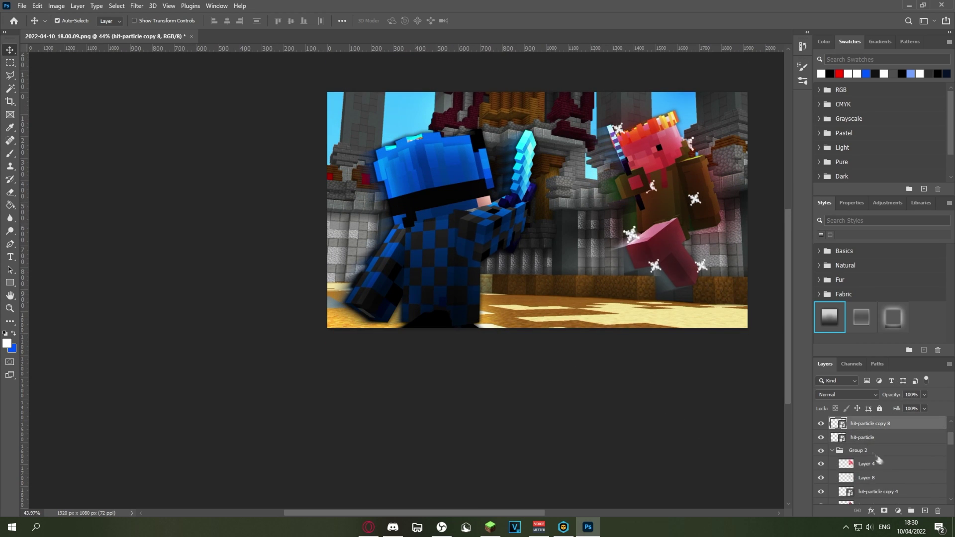
scroll(893, 472, "down", 4)
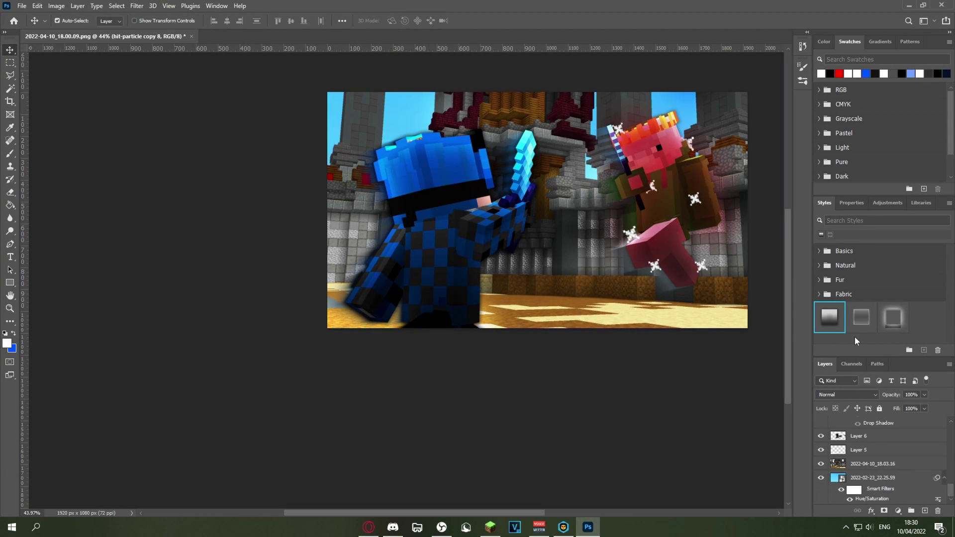
left_click_drag(864, 356, 858, 260)
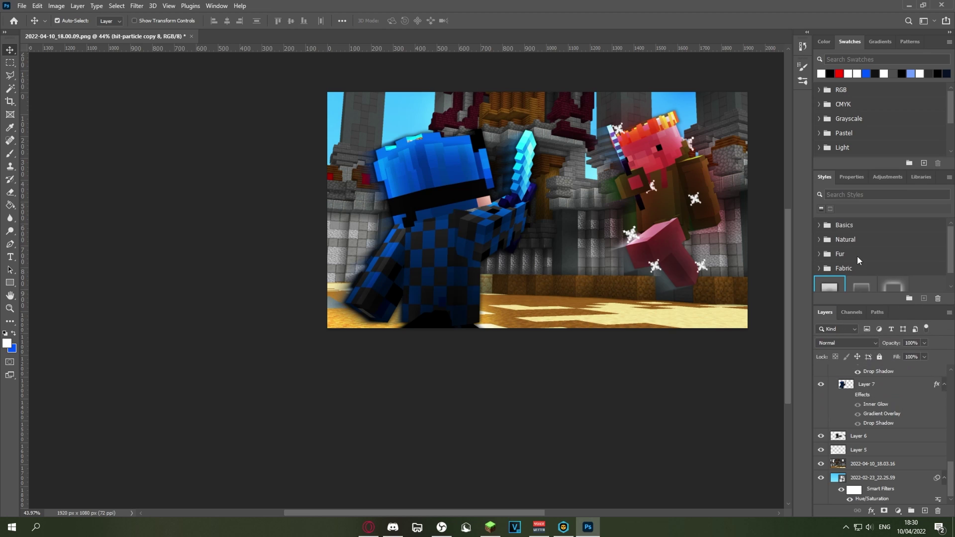
left_click(873, 464)
scroll(696, 264, "down", 1)
scroll(701, 255, "up", 1)
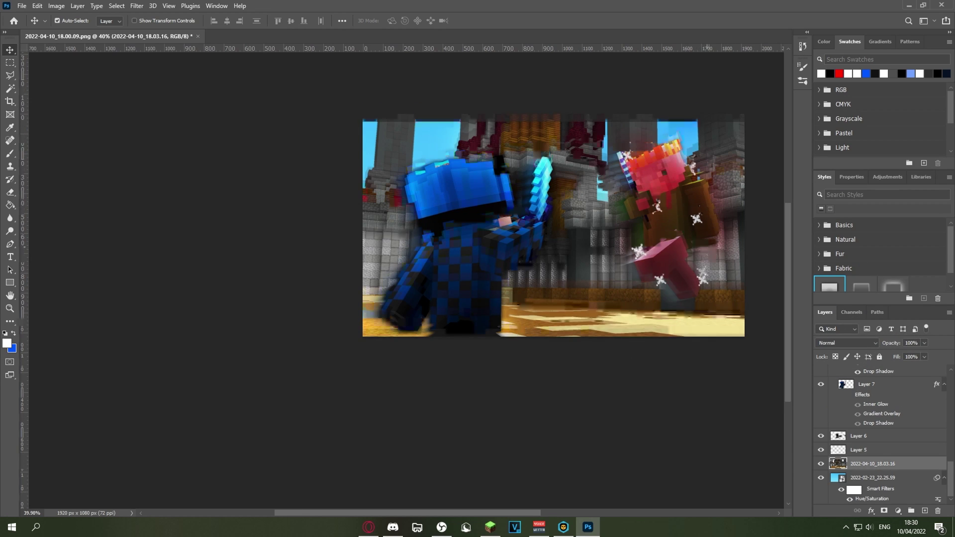
Try a Gaussian Blur with a radius of 2.1 pixels on the castle background layer
left_click(137, 6)
mouse_move(224, 133)
left_click(301, 178)
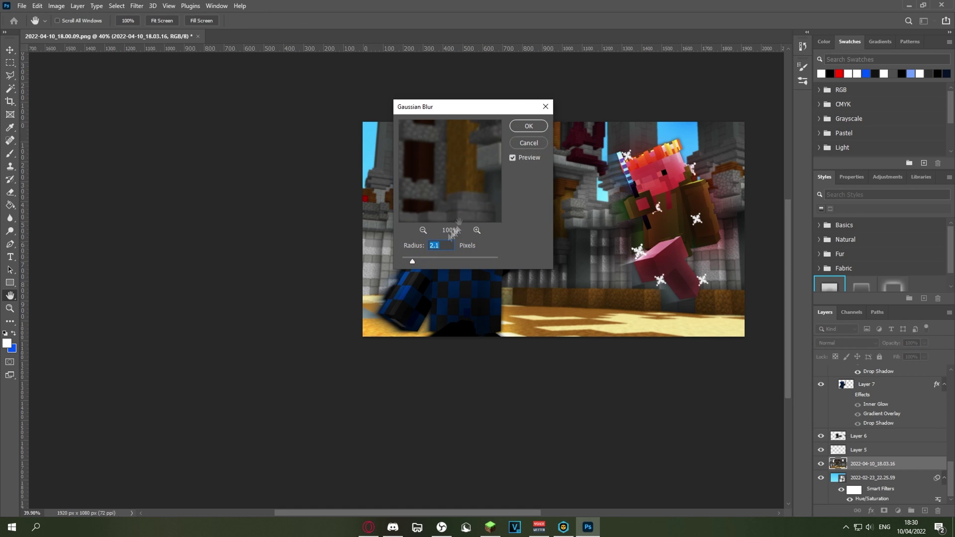
left_click(528, 130)
scroll(689, 282, "down", 3)
scroll(683, 284, "up", 6)
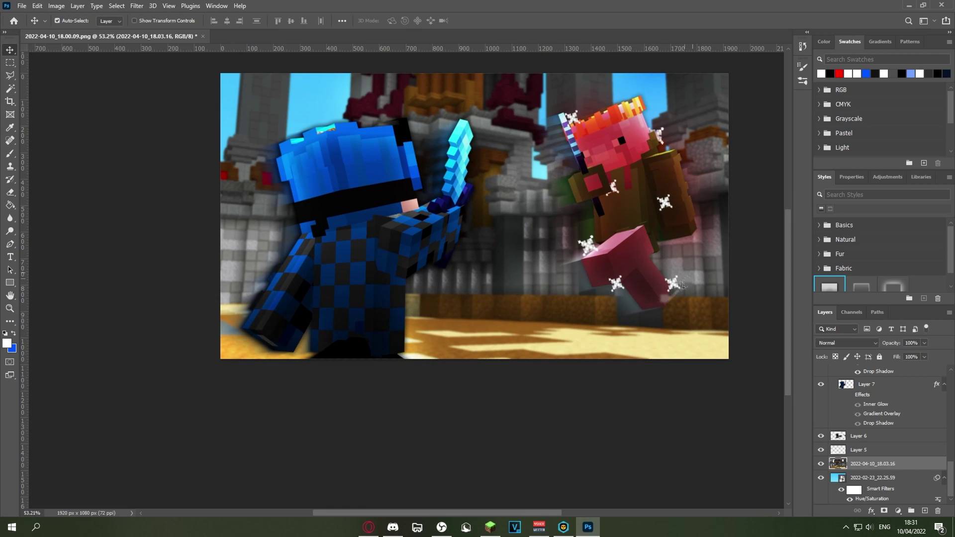
scroll(681, 284, "up", 2)
scroll(717, 259, "down", 4)
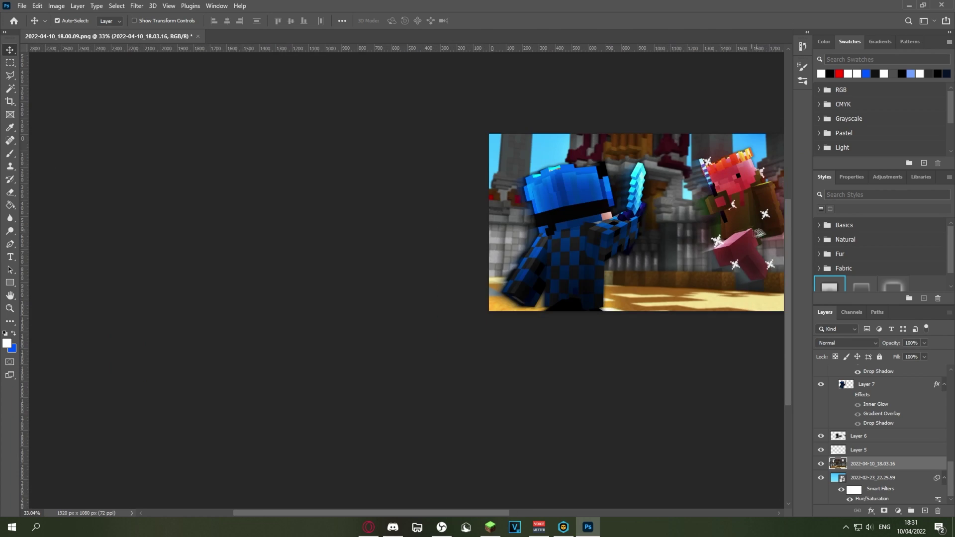
scroll(754, 234, "up", 4)
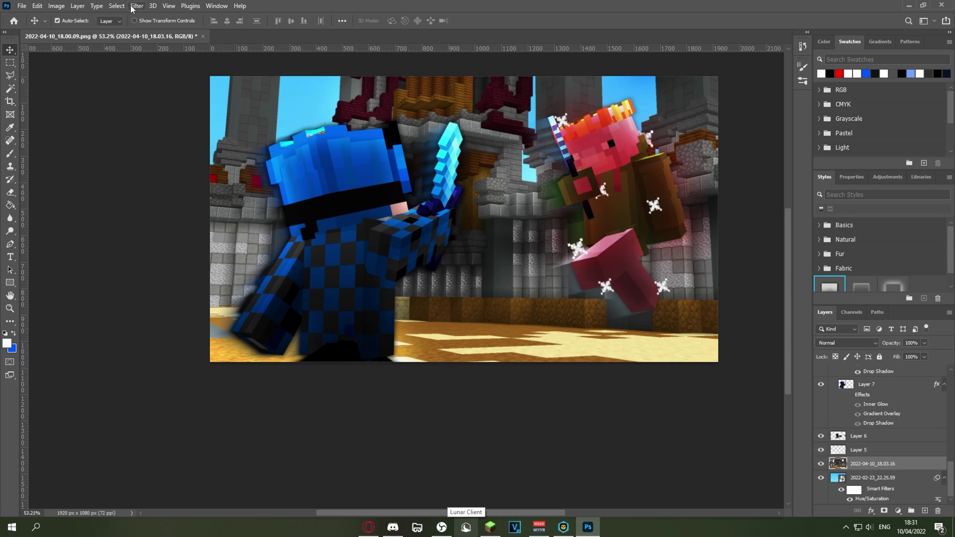
Start a Tilt-Shift blur on the castle background layer, set the blur to 9 px and move the focus centre to the ground
left_click(132, 7)
mouse_move(174, 139)
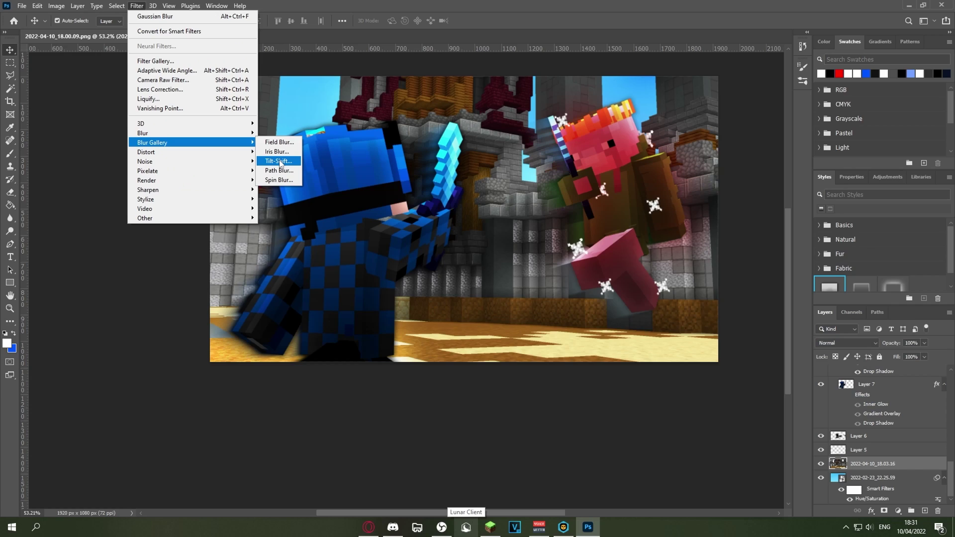
left_click(706, 289)
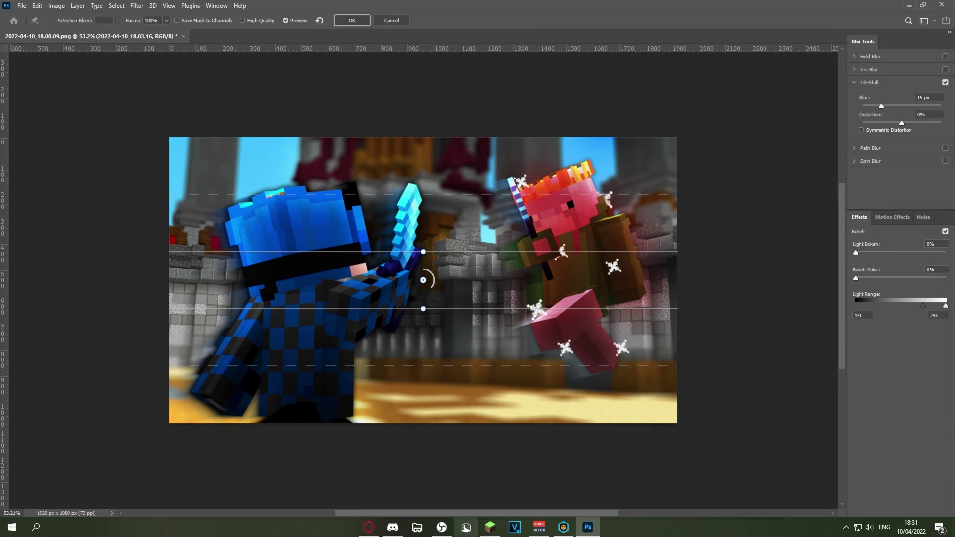
left_click_drag(429, 276, 433, 278)
left_click_drag(450, 276, 432, 380)
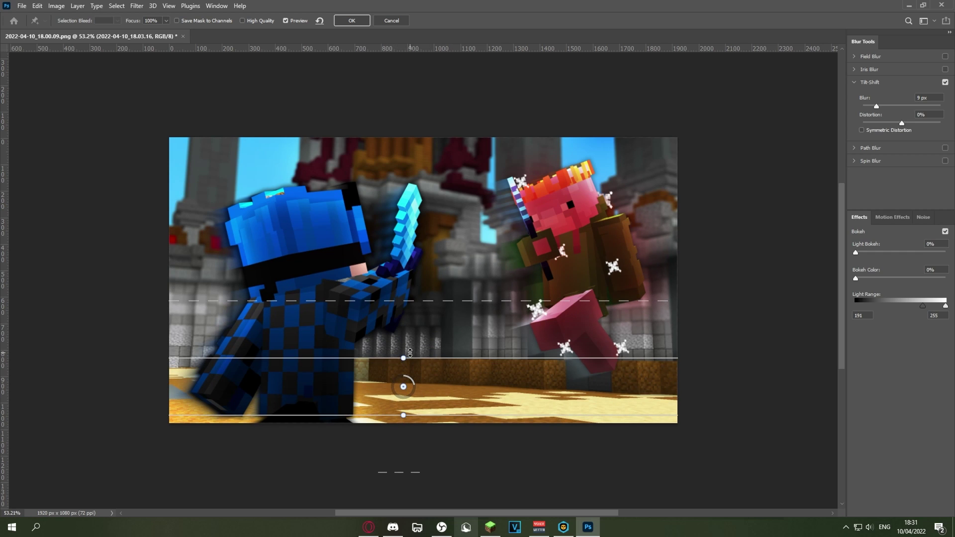
Widen the Tilt-Shift focus zone, tilt its lines diagonally down towards the pink character's side and apply the blur
left_click_drag(405, 355, 420, 350)
left_click_drag(396, 416, 349, 490)
left_click_drag(501, 329, 501, 255)
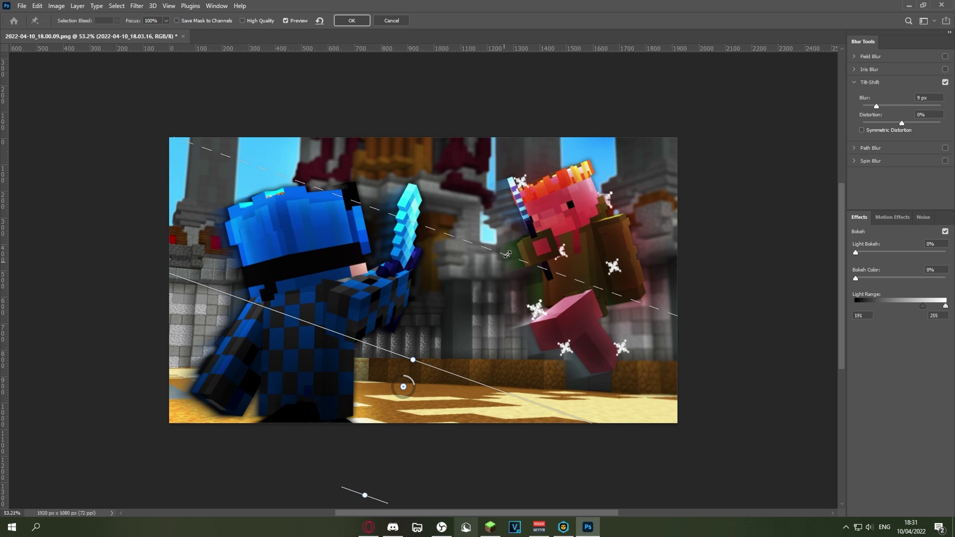
left_click(351, 21)
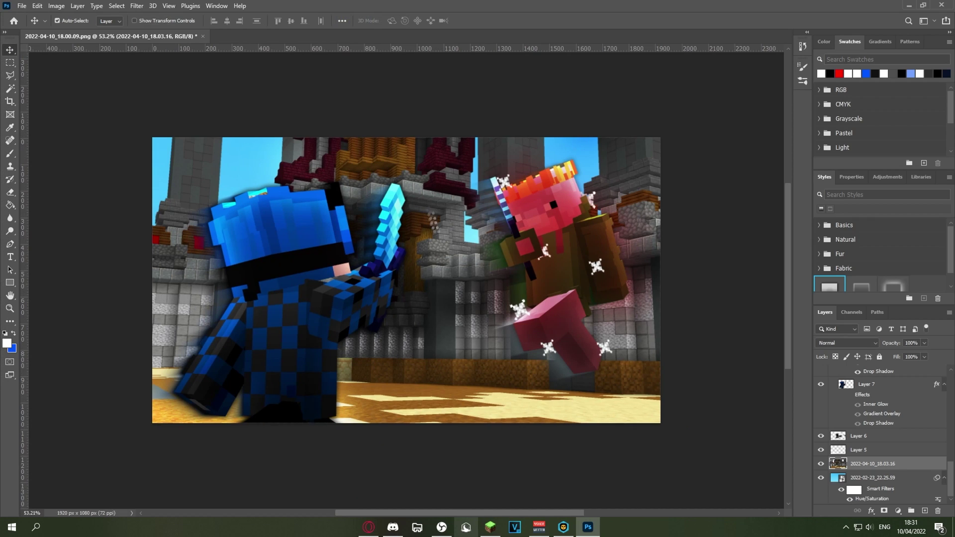
scroll(419, 302, "up", 6)
scroll(539, 129, "down", 4)
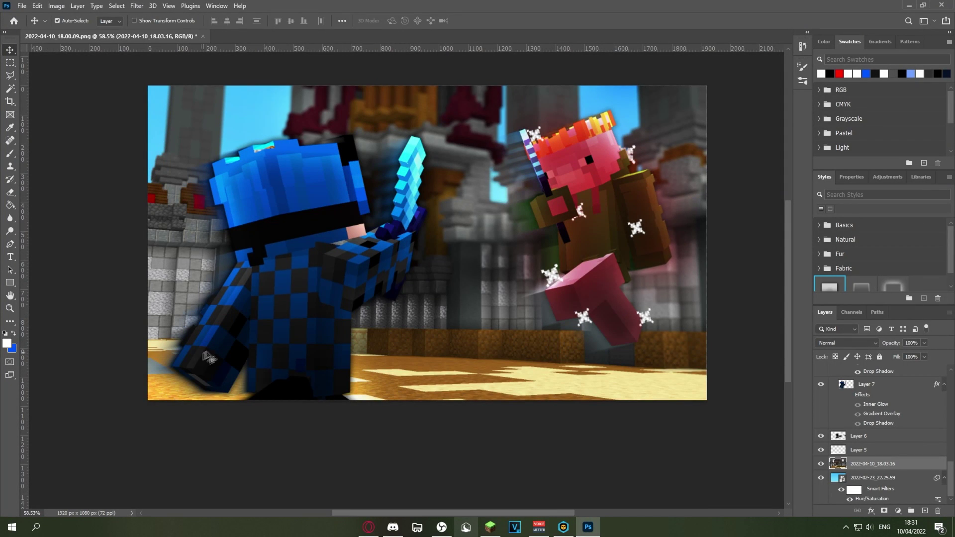
Examine the composition with the tilt-shift background blur, both close up and at thumbnail size
scroll(202, 357, "up", 5)
scroll(457, 278, "down", 8)
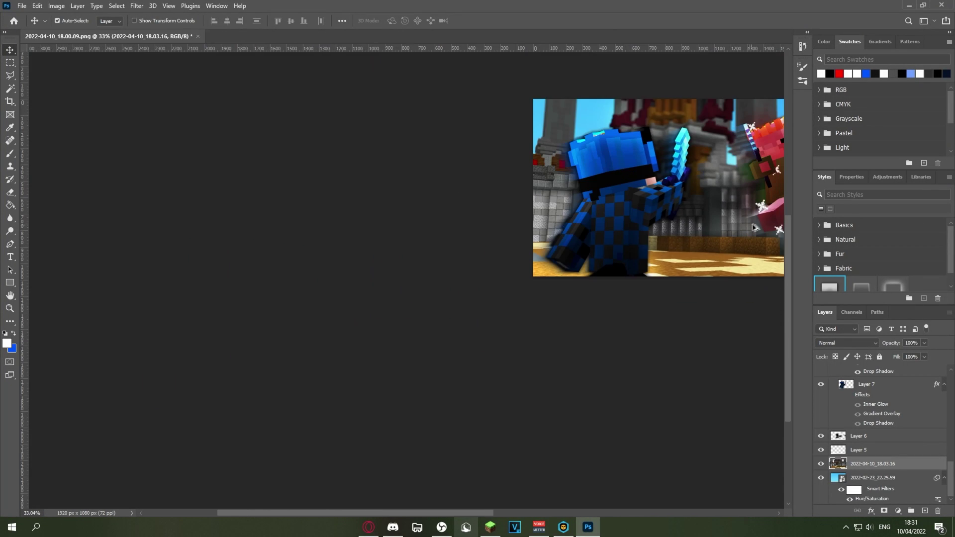
scroll(752, 228, "up", 2)
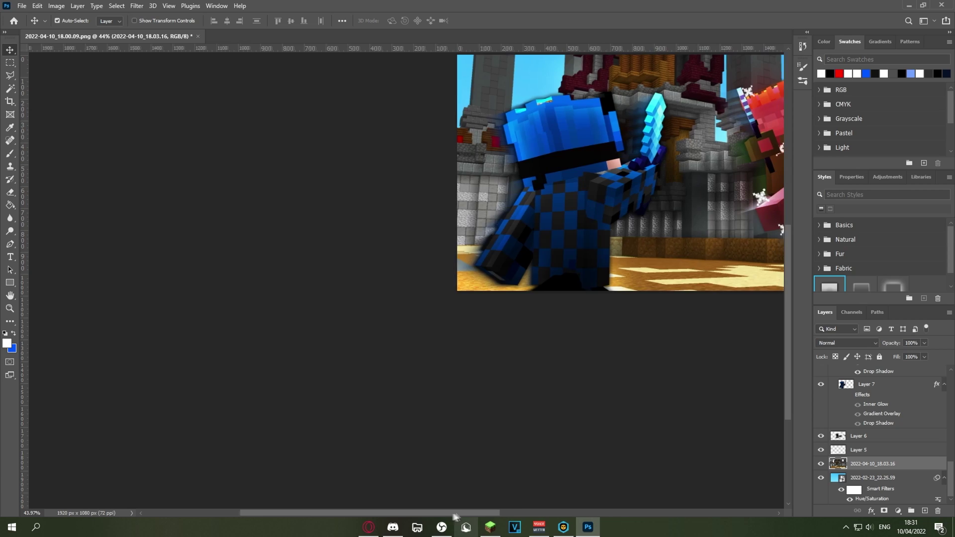
left_click_drag(451, 513, 545, 514)
scroll(497, 418, "up", 1)
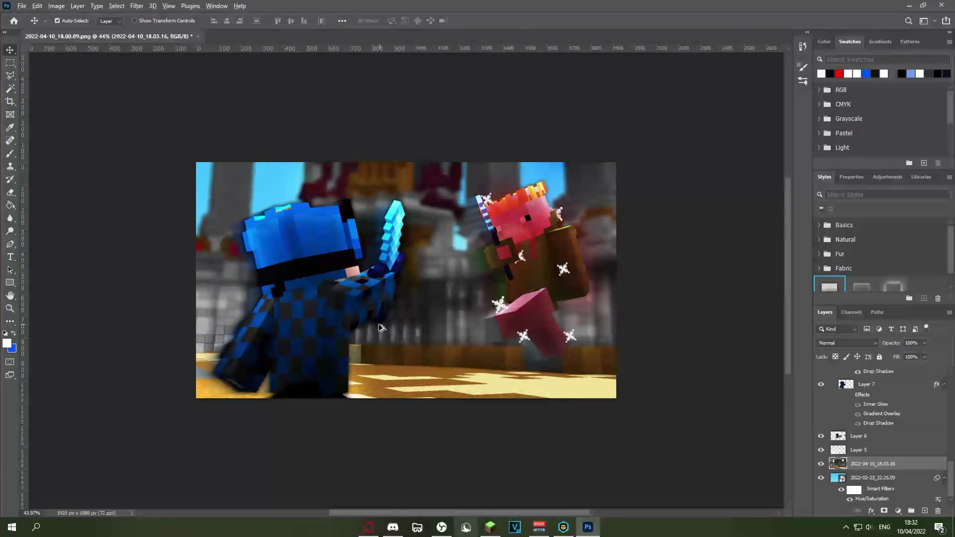
scroll(390, 324, "down", 4)
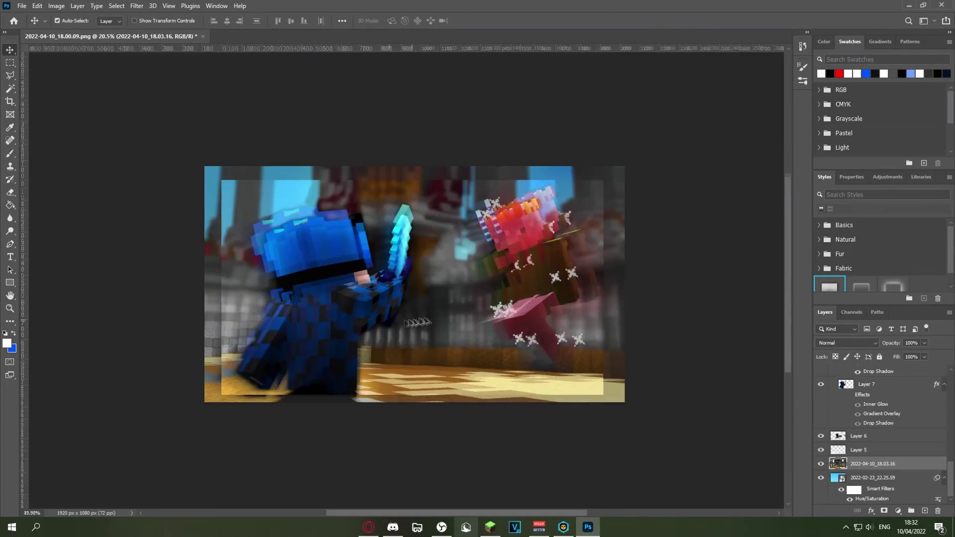
scroll(398, 323, "up", 4)
scroll(218, 194, "down", 3)
scroll(218, 194, "down", 3)
scroll(471, 196, "up", 4)
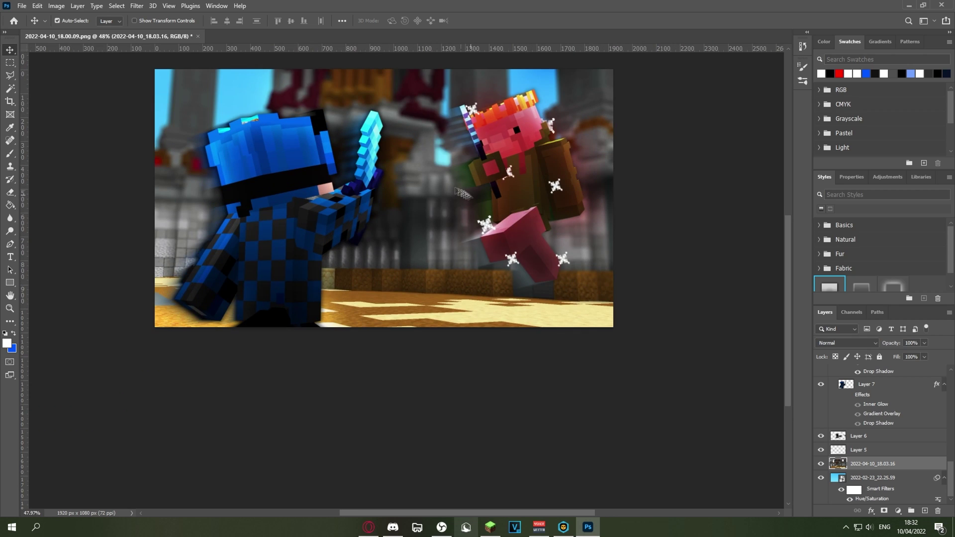
scroll(270, 128, "down", 5)
scroll(457, 254, "up", 6)
scroll(276, 197, "down", 6)
scroll(70, 106, "up", 1)
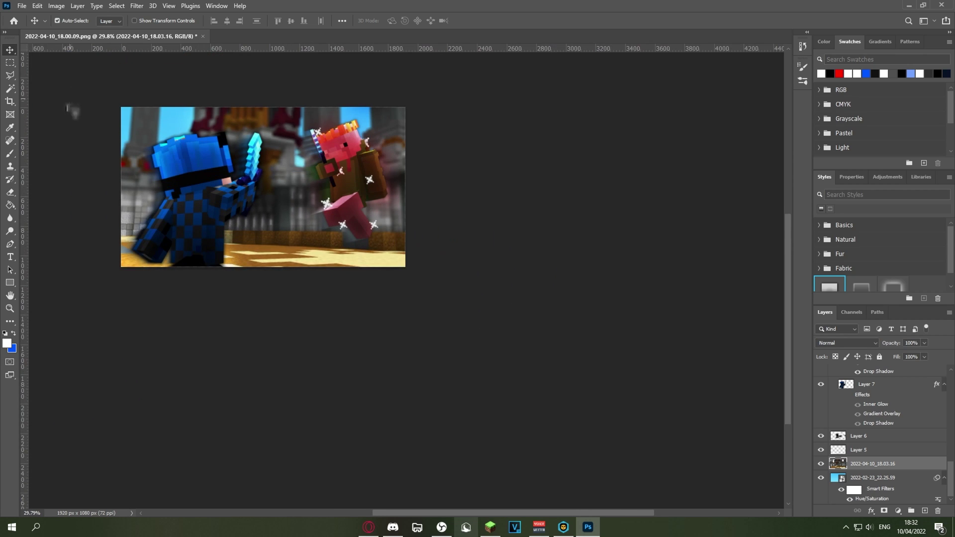
scroll(85, 192, "up", 4)
scroll(89, 172, "down", 2)
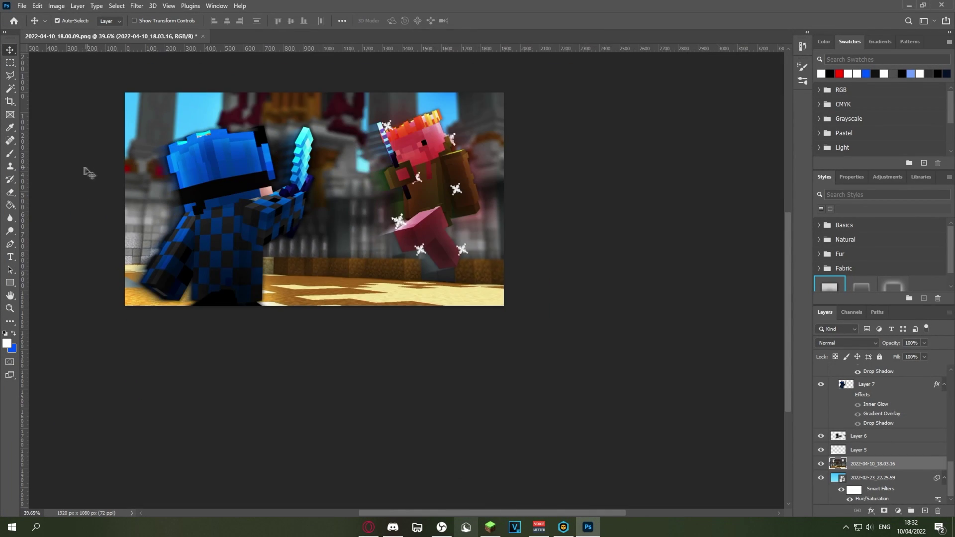
scroll(87, 171, "up", 2)
scroll(344, 373, "left", 2)
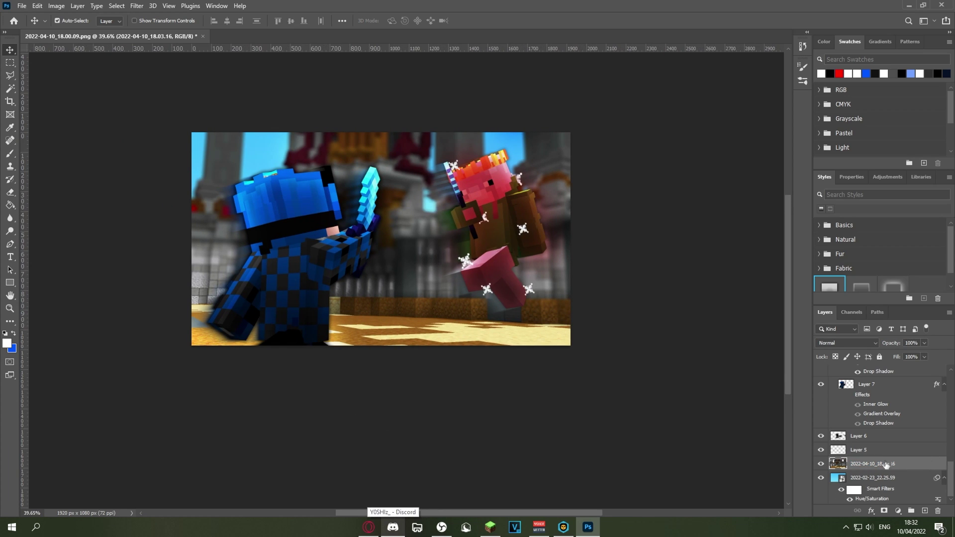
Add an Inner Shadow effect to the castle background layer 2022-04-10_18.03.16 with colour ffffff and the Overlay blend mode
double_click(901, 463)
left_click(475, 396)
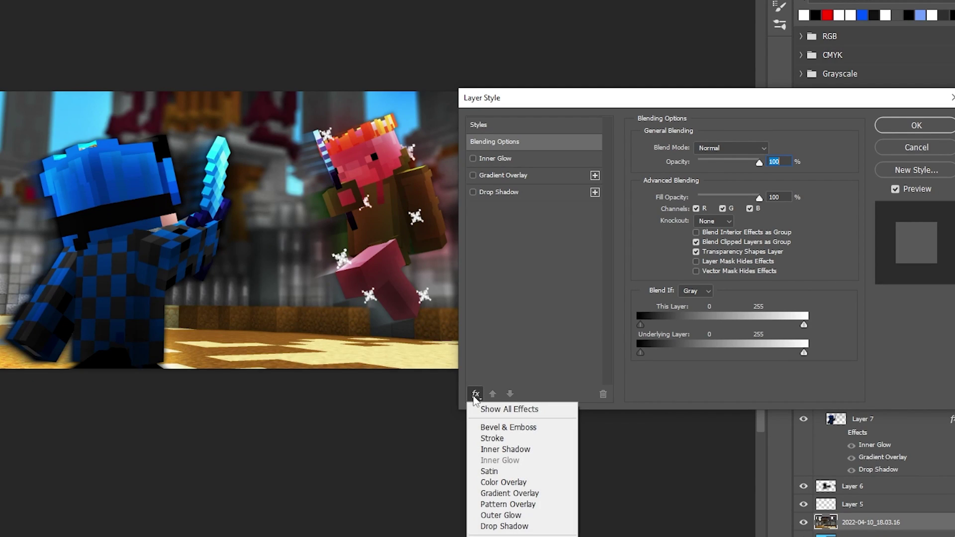
left_click(500, 449)
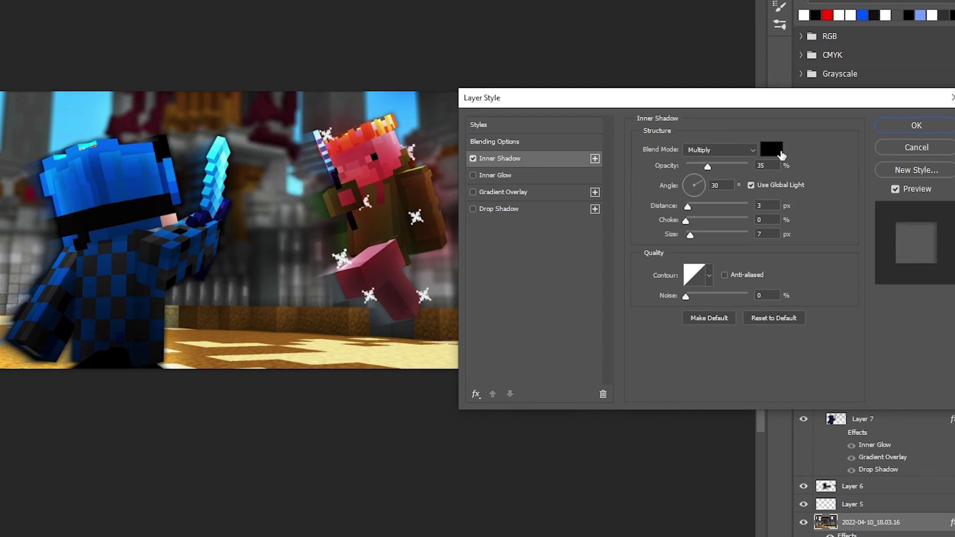
left_click(771, 150)
type("ffffff")
left_click(511, 244)
left_click(720, 150)
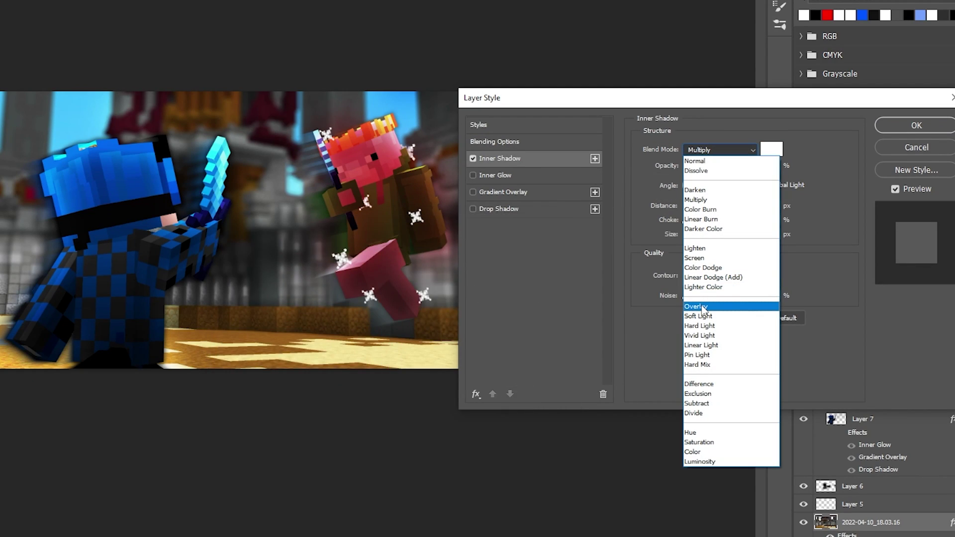
left_click(703, 307)
Set the inner shadow to 100% opacity, 90° angle, 87 px distance, 20% choke and 117 px size, and apply it
left_click_drag(687, 206, 719, 237)
left_click_drag(707, 166, 752, 169)
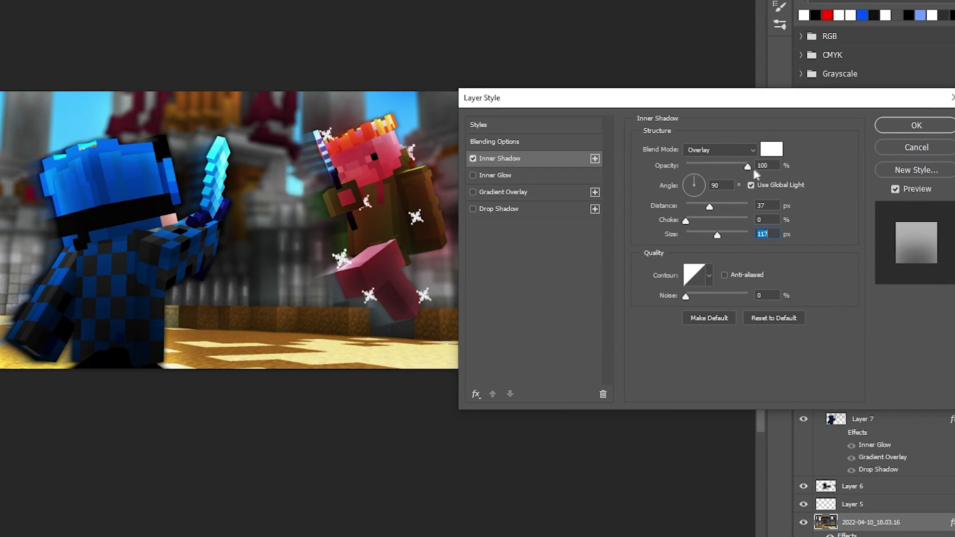
left_click_drag(689, 218, 698, 218)
left_click_drag(504, 98, 0, 150)
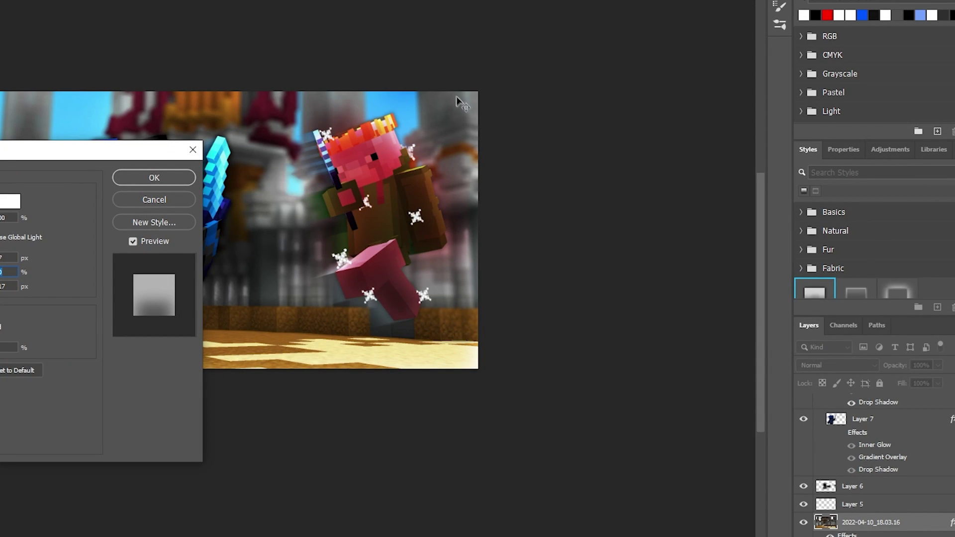
left_click_drag(90, 158, 954, 125)
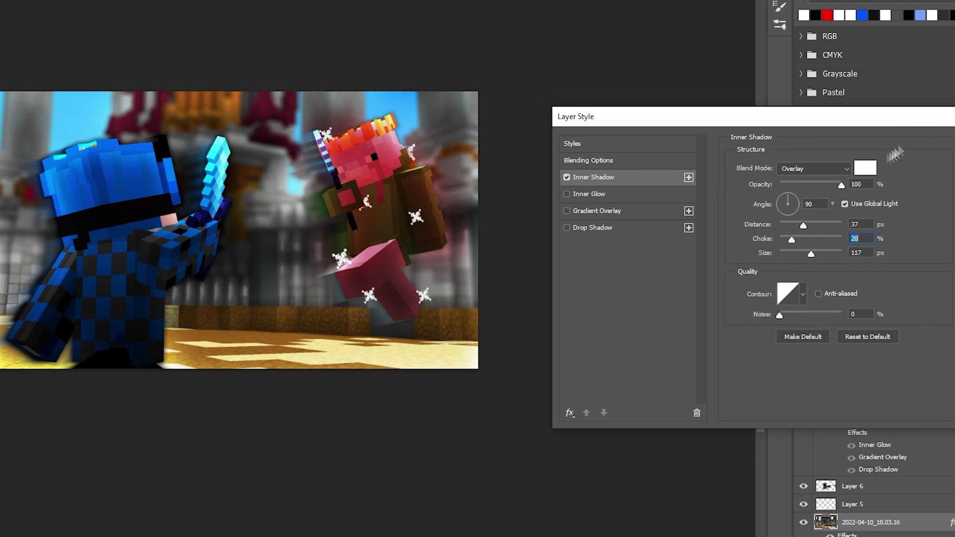
left_click(567, 178)
left_click_drag(802, 226, 824, 228)
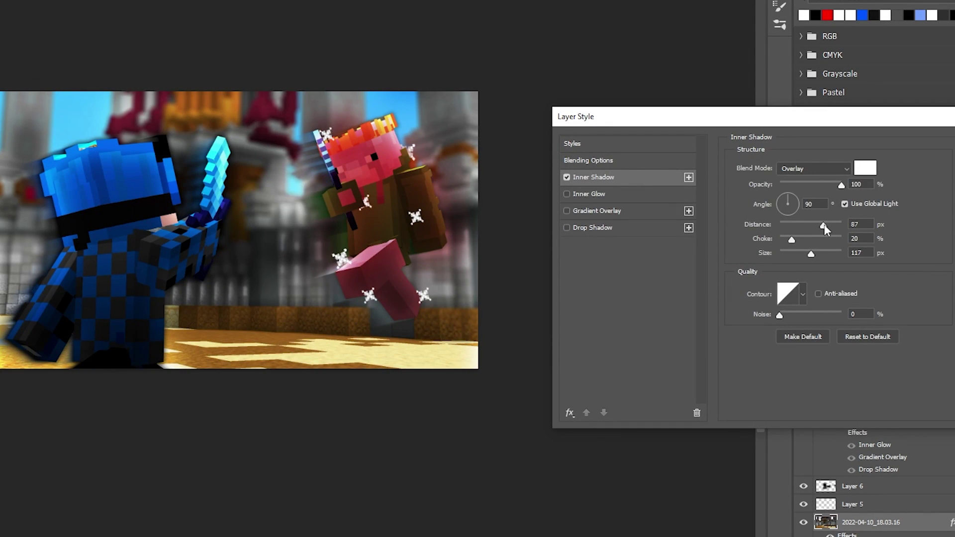
key("Return")
Examine the light edges of the castle background, both at thumbnail size and close up
scroll(85, 187, "down", 4)
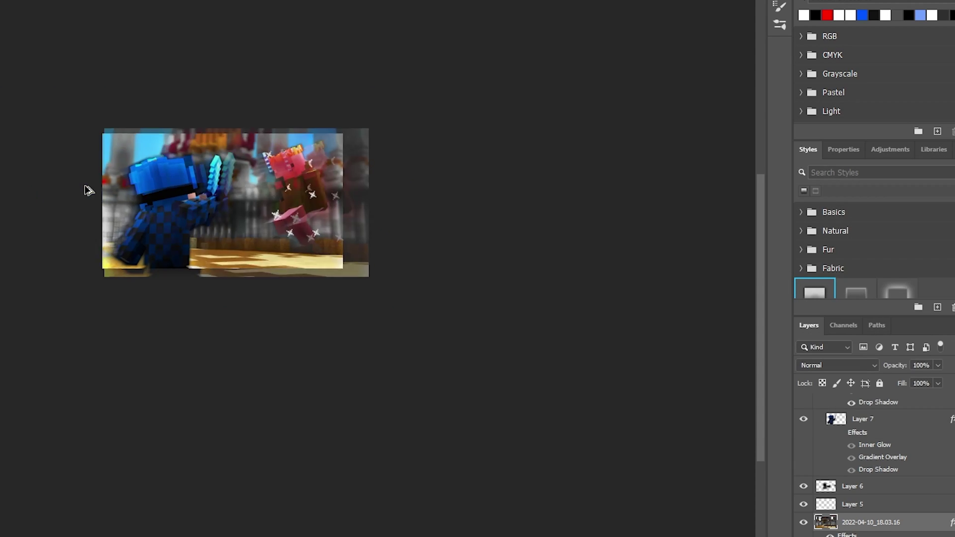
scroll(299, 207, "up", 5)
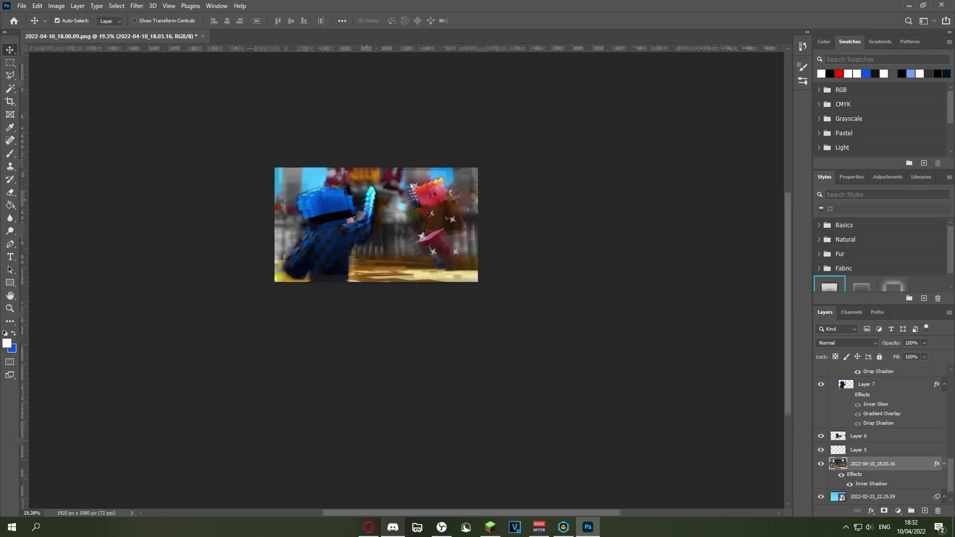
scroll(457, 119, "up", 7)
scroll(139, 224, "down", 9)
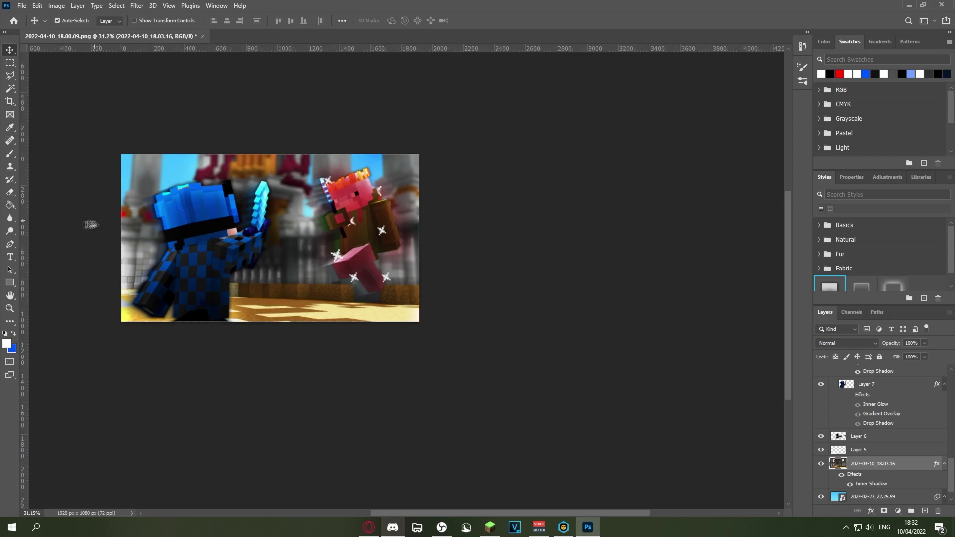
scroll(99, 225, "up", 5)
scroll(164, 243, "down", 1)
left_click_drag(164, 243, 188, 245)
scroll(900, 398, "up", 8)
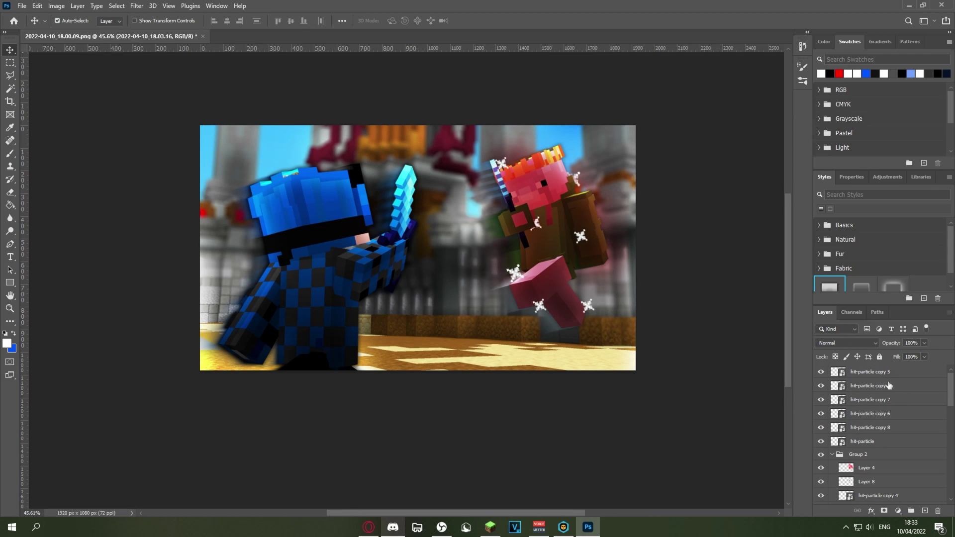
Add a white text layer reading DUEL in UniSansHeavy over the blue character
key("ctrl+shift+alt+n")
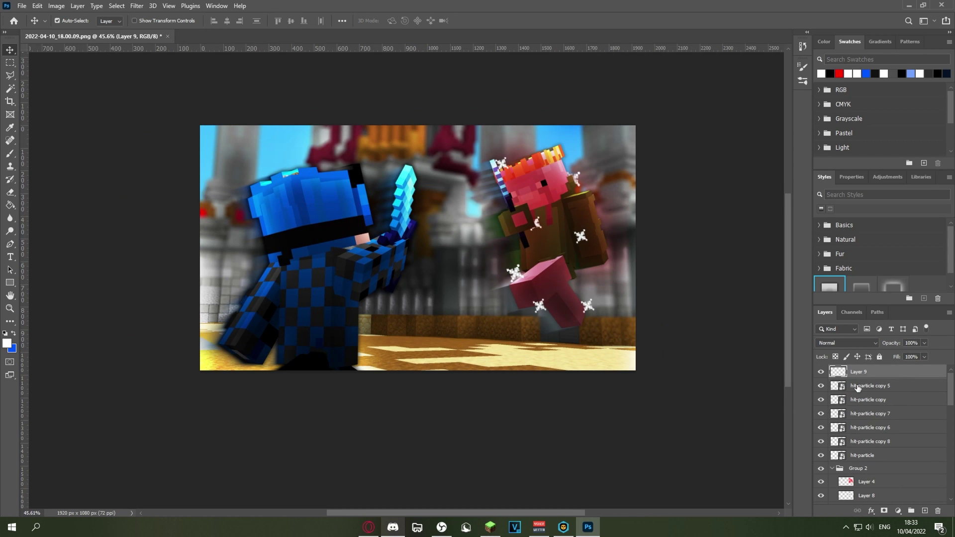
key("ctrl+z")
key("t")
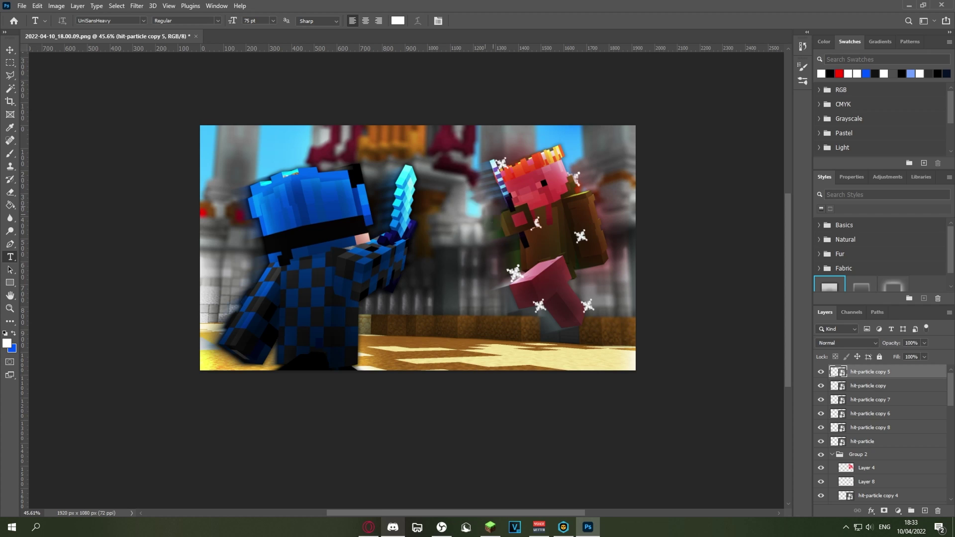
left_click(266, 274)
type("DUEL")
Enlarge the DUEL text and move it towards the middle of the image
left_click_drag(307, 271, 263, 266)
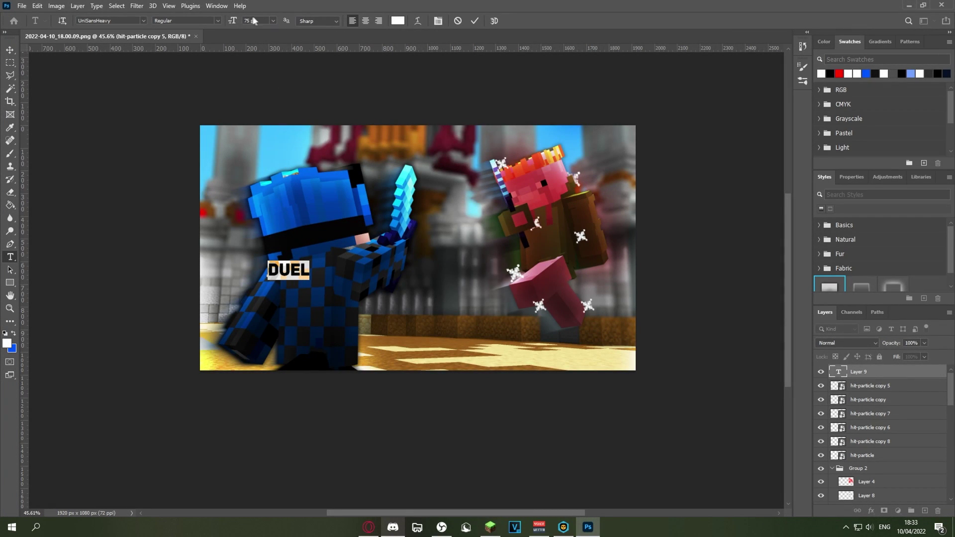
key("Left")
key("Left")
key("BackSpace")
type("10")
key("Return")
left_click(10, 50)
left_click_drag(526, 239, 440, 275)
Set the DUEL text size to 750 pt and centre the word across the image
key("t")
left_click_drag(651, 281, 157, 185)
left_click(246, 22)
type("750")
left_click(9, 50)
left_click_drag(440, 269, 463, 259)
scroll(455, 222, "down", 5)
scroll(454, 223, "up", 8)
scroll(455, 223, "down", 2)
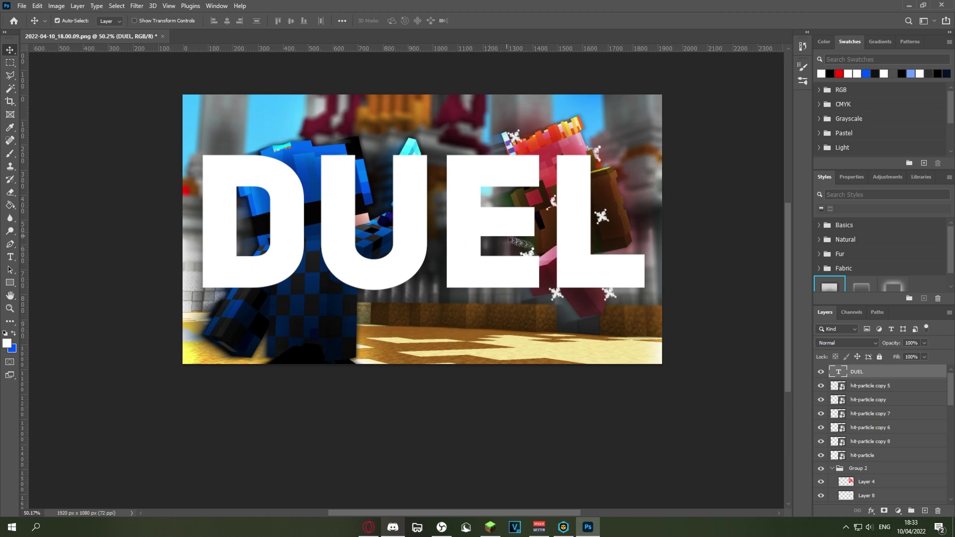
Move the DUEL text layer beneath the character groups so the word sits behind both characters
scroll(447, 236, "up", 1)
left_click_drag(872, 376, 871, 479)
scroll(868, 452, "up", 2)
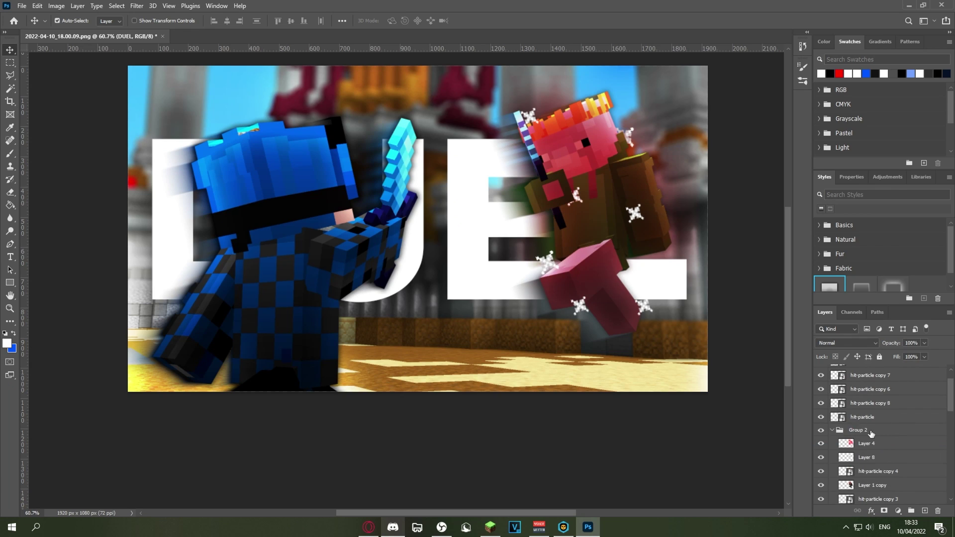
Group the hit-particle layers above Group 2, collapse Groups 2 and 1, and select the DUEL layer
left_click(864, 443)
left_click(867, 375, "shift")
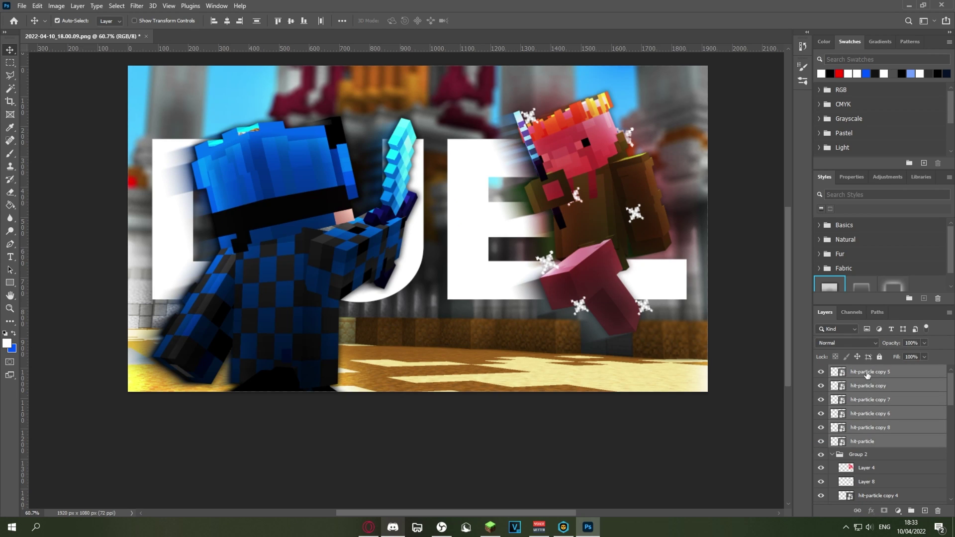
key("ctrl+g")
left_click(840, 383)
left_click(831, 383)
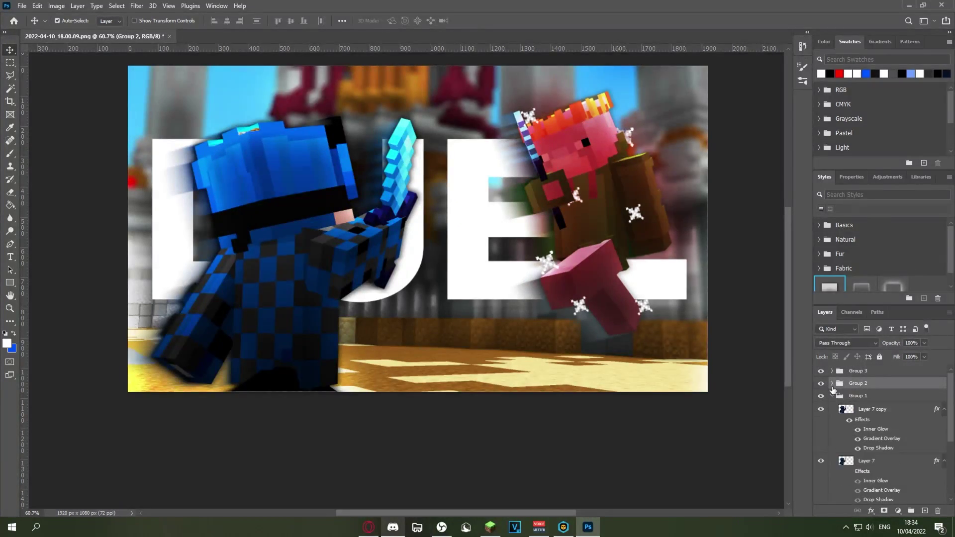
left_click(831, 396)
left_click(854, 409)
Move Layer 7 and Layer 7 copy of the blue character together, down and to the left over the DUEL text
scroll(853, 408, "up", 1)
scroll(447, 271, "down", 2)
scroll(368, 249, "up", 2)
scroll(367, 249, "down", 6)
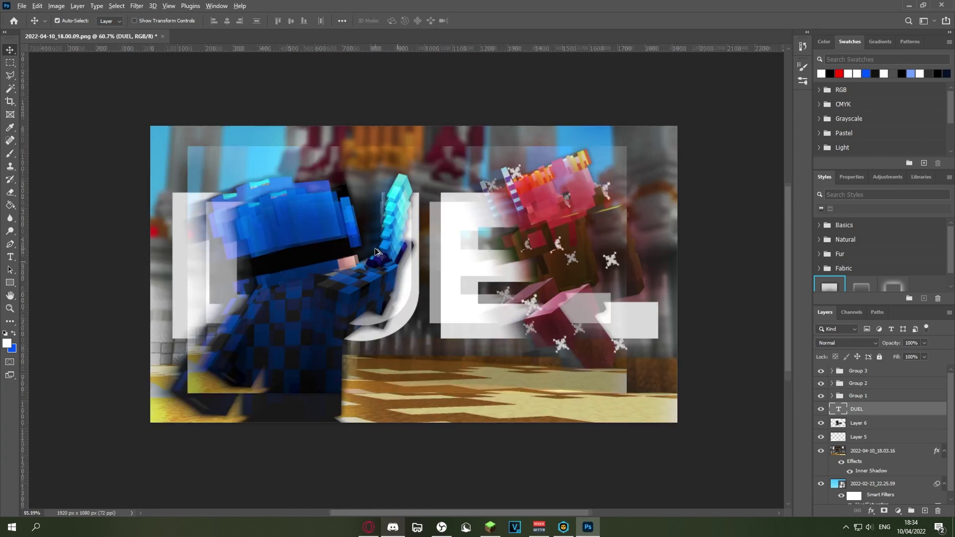
scroll(336, 255, "up", 4)
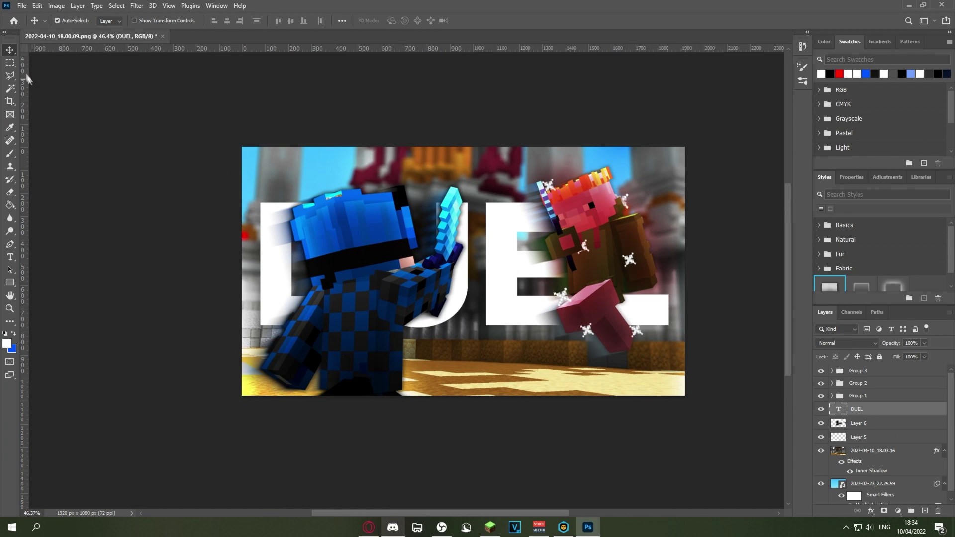
left_click_drag(362, 284, 358, 289)
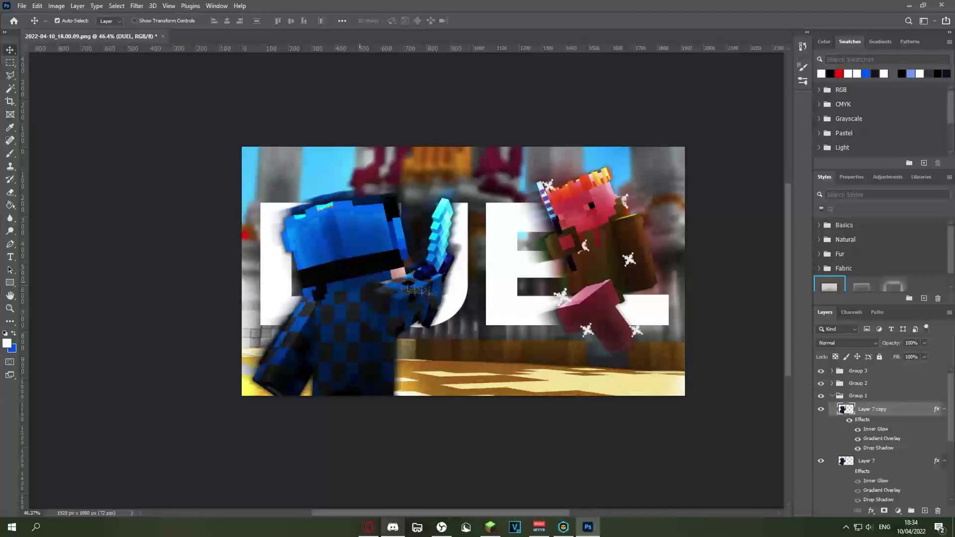
key("ctrl+z")
left_click(863, 396, "ctrl")
left_click(873, 461, "ctrl")
left_click_drag(373, 248, 341, 278)
left_click_drag(598, 253, 598, 273)
key("ctrl+z")
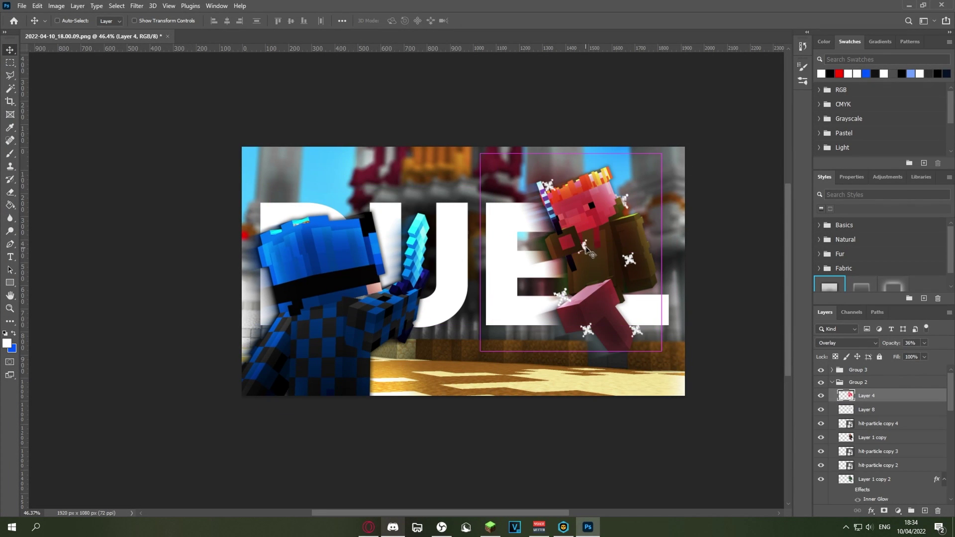
left_click_drag(327, 285, 423, 287)
key("ctrl+z")
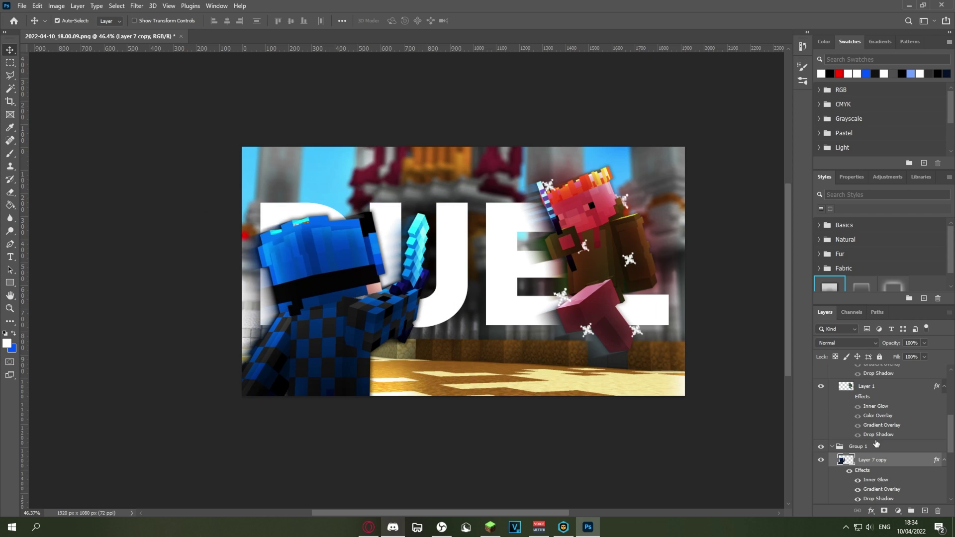
Move both blue character layers right and slightly up, and shift the pink character's layers left and slightly up
left_click(884, 463, "ctrl")
left_click_drag(325, 304, 363, 295)
left_click(596, 238)
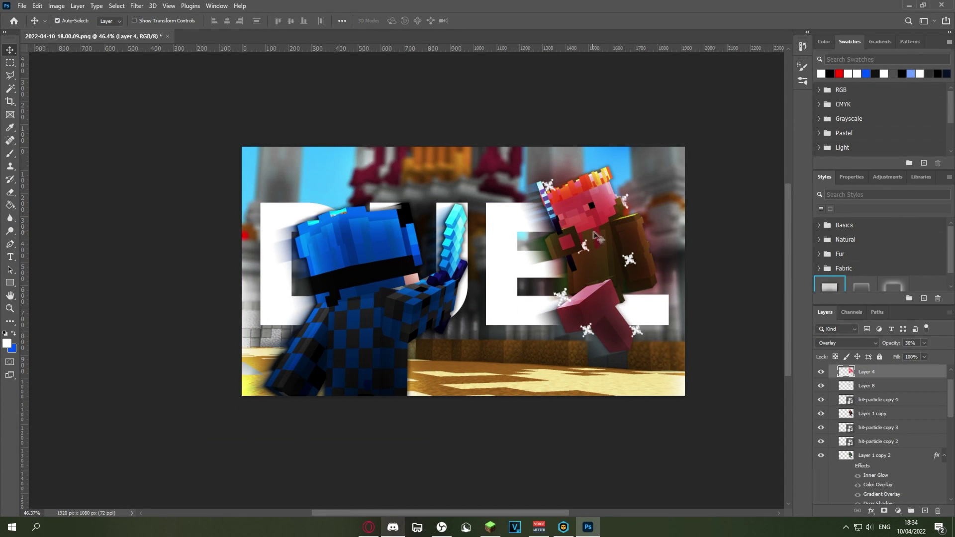
left_click_drag(595, 236, 562, 215)
left_click_drag(488, 269, 508, 283)
scroll(509, 284, "up", 3)
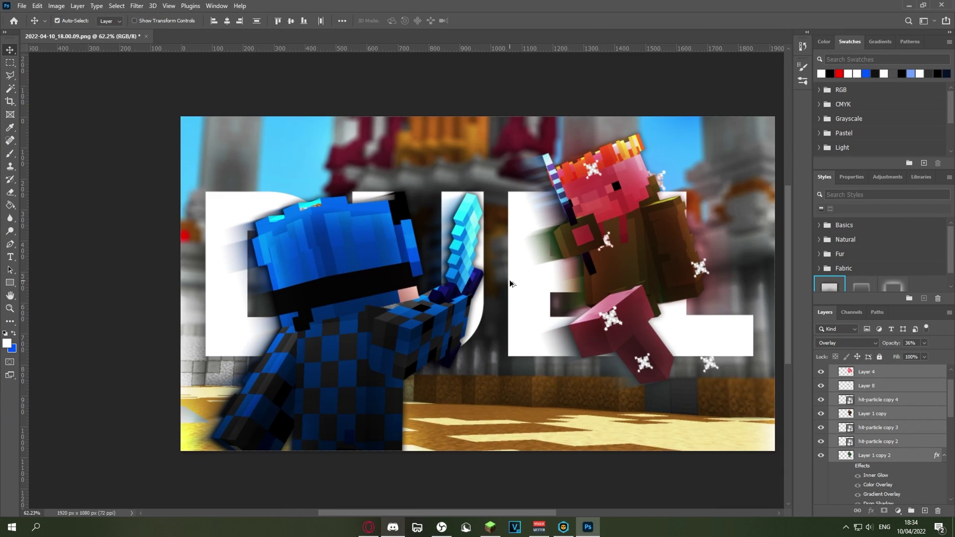
Apply the saved layer style with inner glow, outer glow and two drop shadows to the DUEL text layer
scroll(510, 284, "down", 4)
left_click(912, 433)
scroll(892, 423, "down", 10)
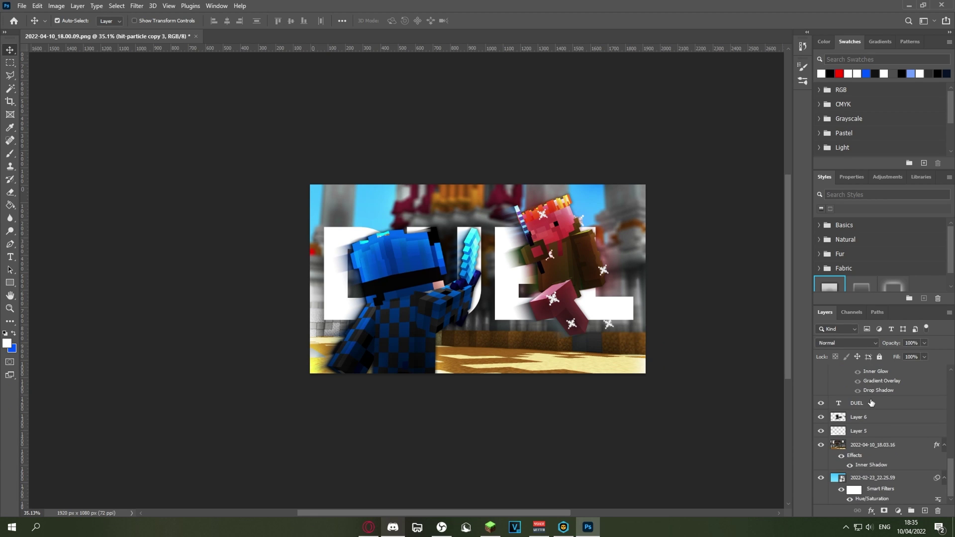
left_click(871, 403)
scroll(753, 380, "down", 2)
scroll(753, 381, "up", 2)
scroll(901, 284, "down", 1)
left_click(897, 281)
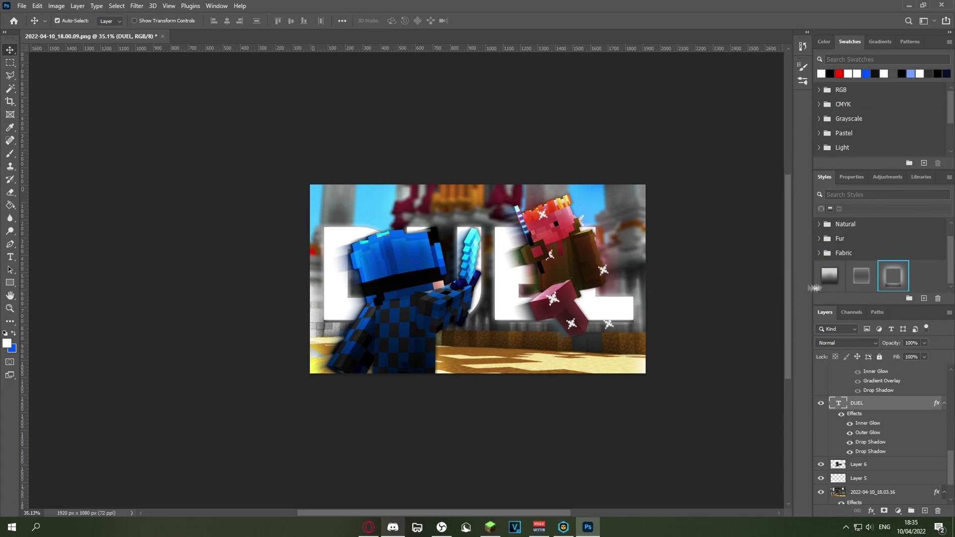
Set the DUEL text's upper drop shadow to 39 px distance, 78% opacity and dark grey #3c3c3c
scroll(589, 321, "up", 4)
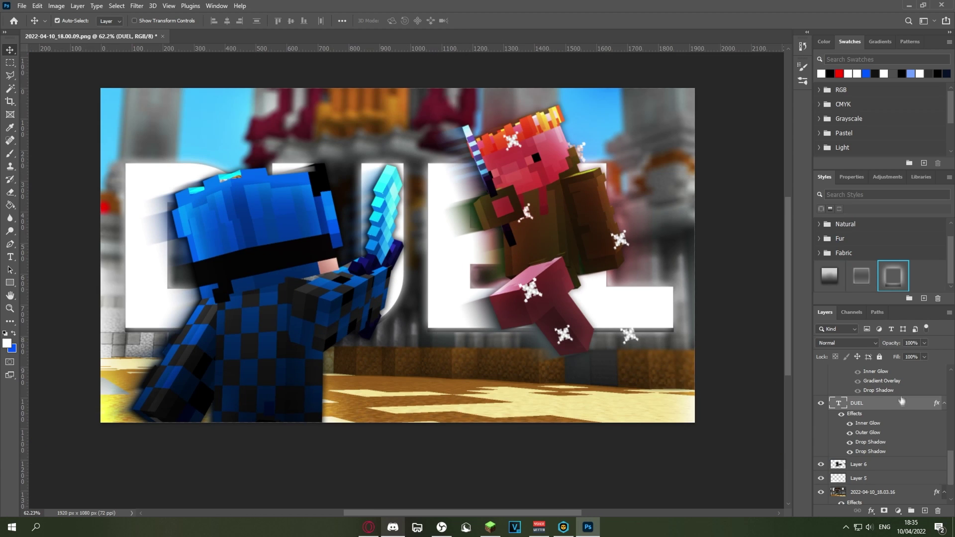
double_click(894, 406)
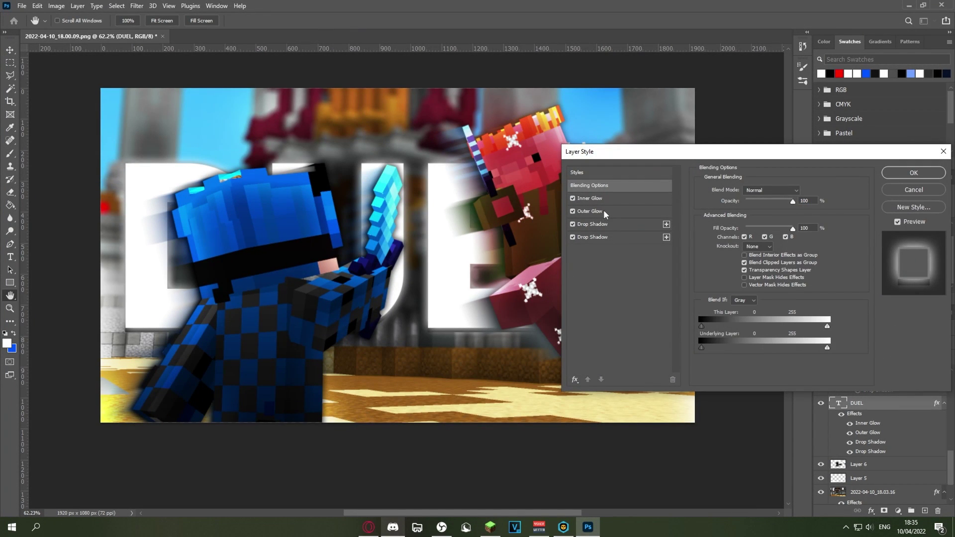
left_click(592, 198)
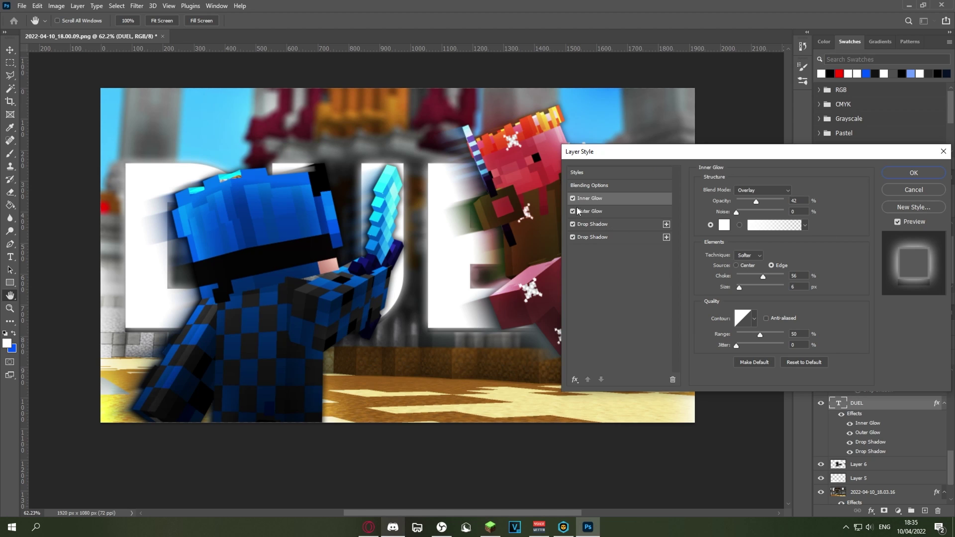
left_click(596, 212)
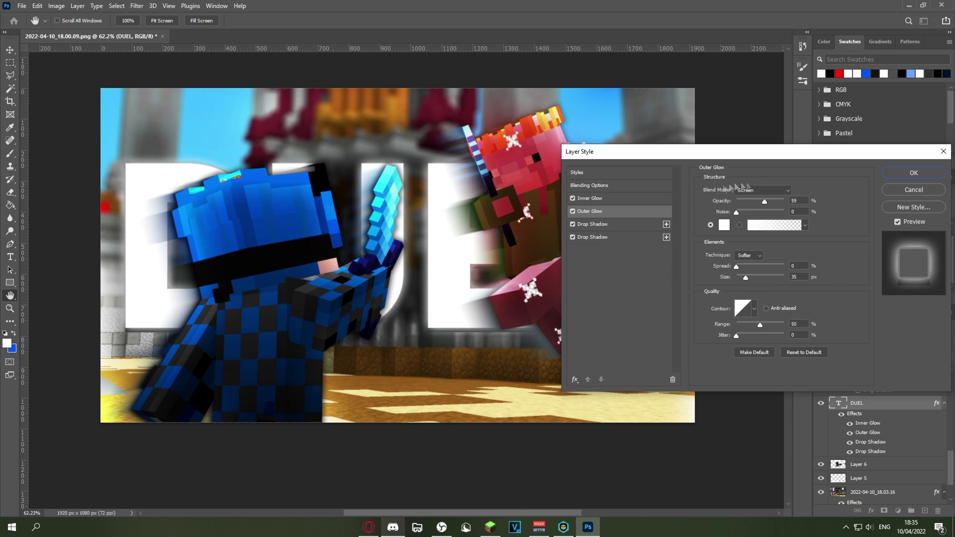
left_click(617, 224)
left_click(622, 240)
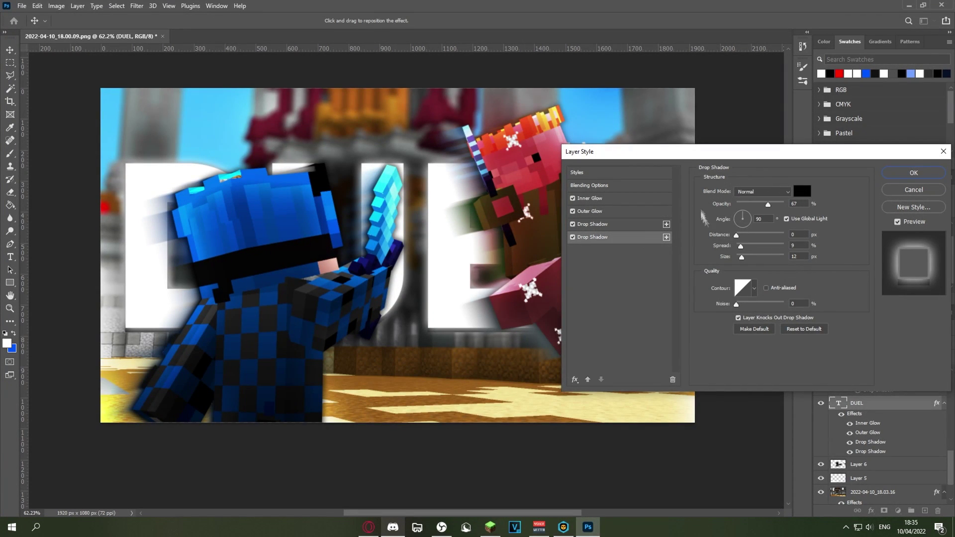
left_click(599, 224)
left_click_drag(747, 237, 755, 236)
left_click_drag(784, 204, 775, 204)
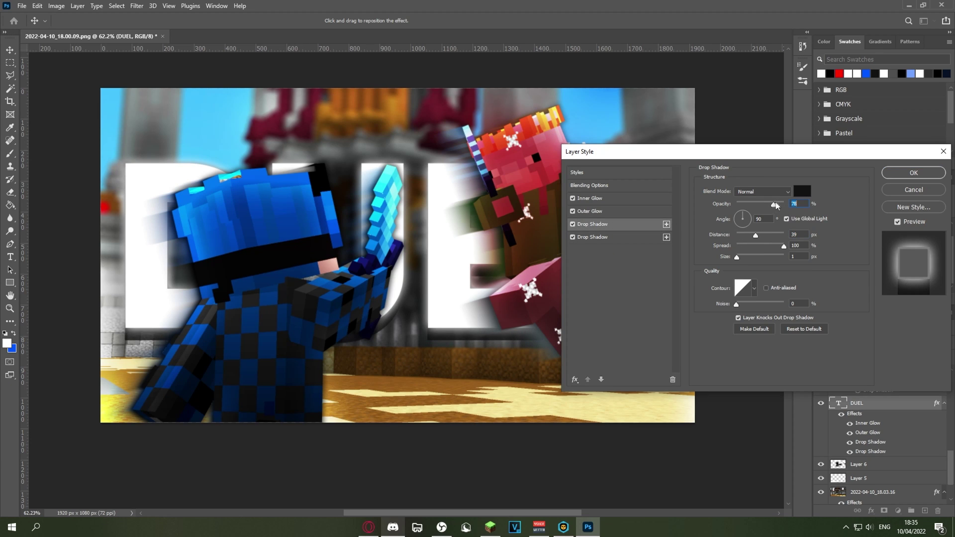
left_click(802, 191)
left_click(392, 356)
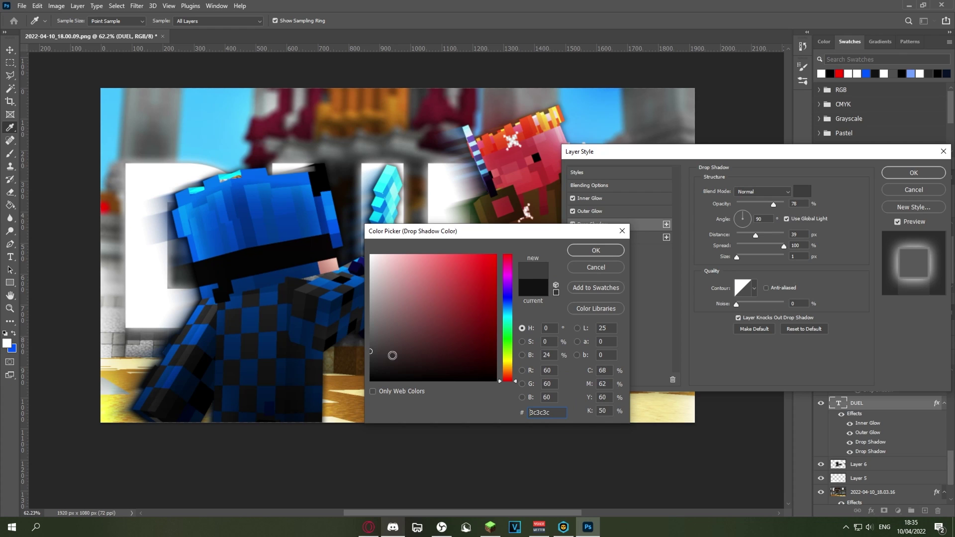
left_click(596, 250)
left_click(913, 173)
Duplicate the DUEL text layer and move the copy to the very top of the layer stack, above Group 3
scroll(209, 225, "down", 8)
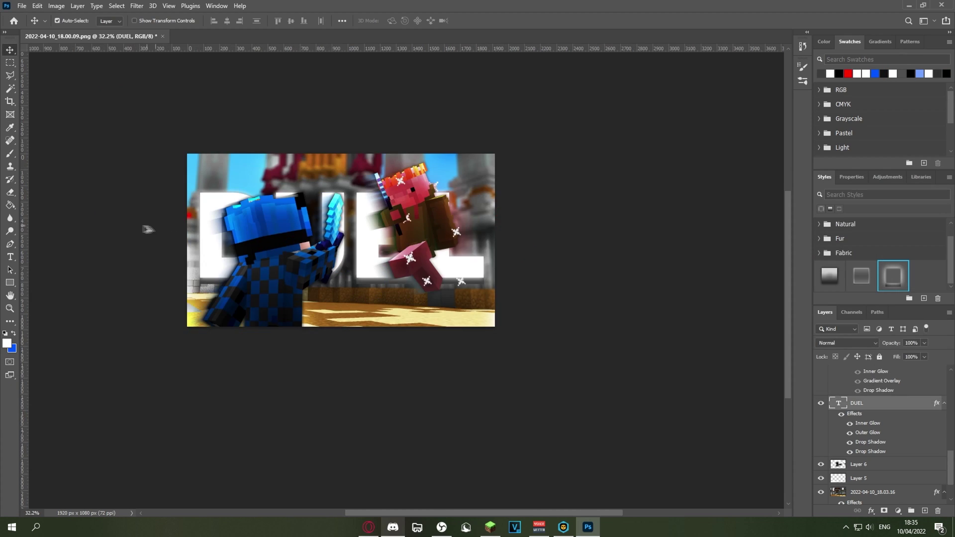
scroll(73, 217, "up", 3)
scroll(448, 249, "up", 3)
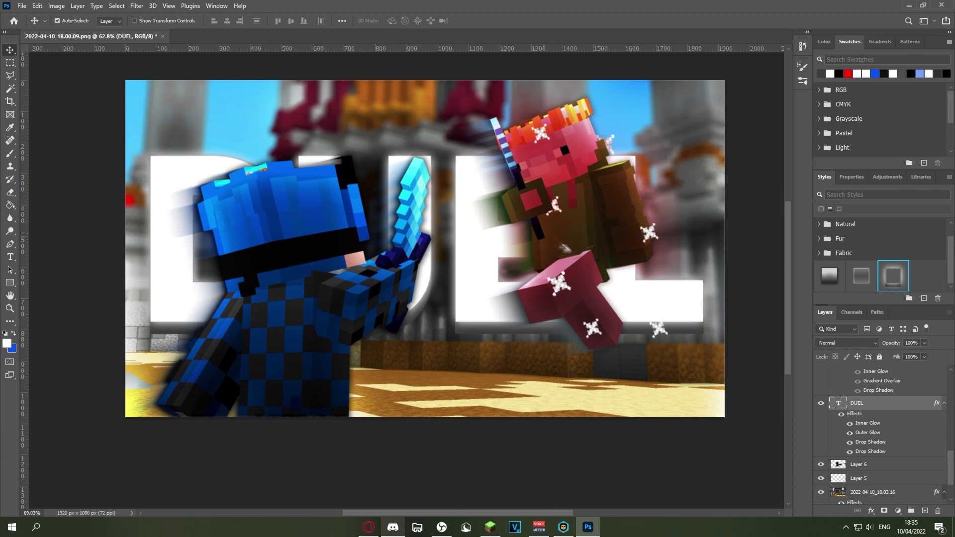
scroll(711, 323, "down", 1)
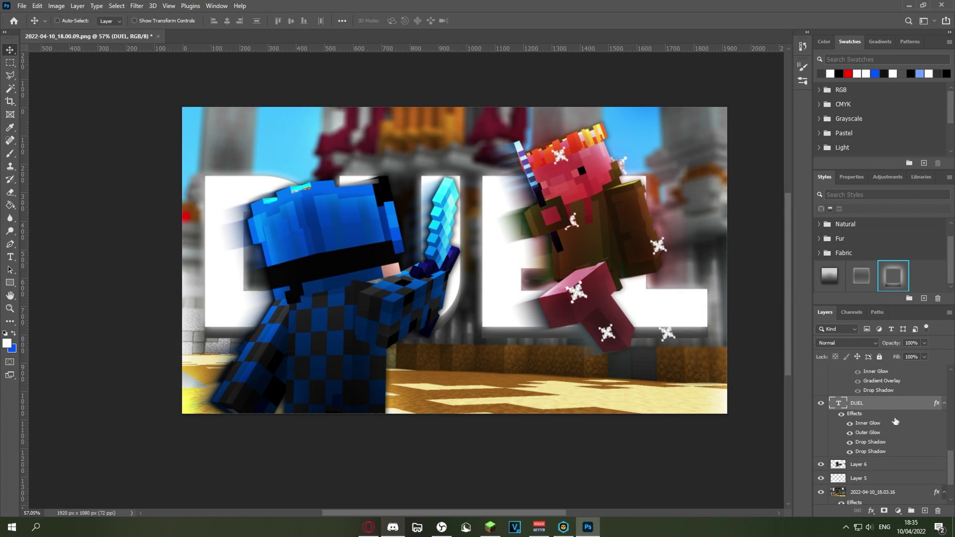
key("ctrl+j")
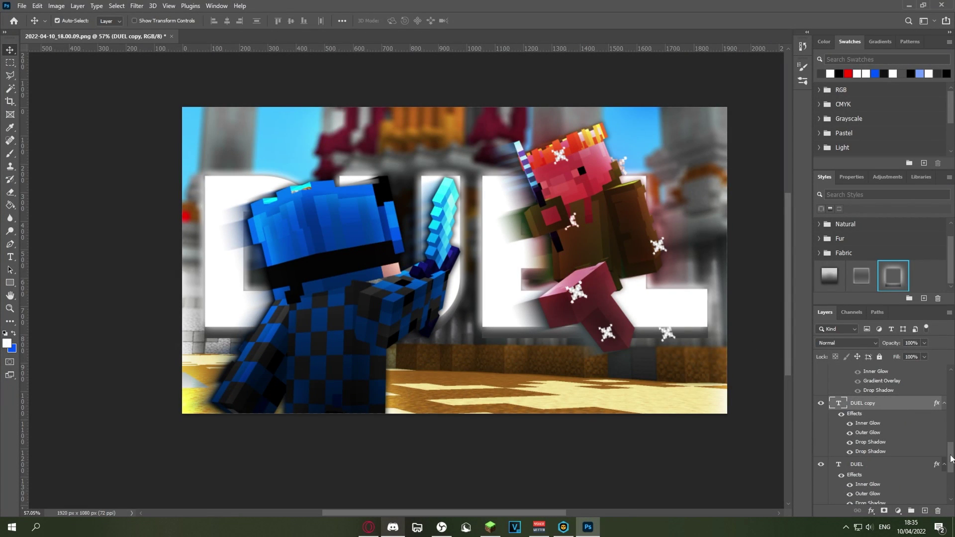
key("ctrl+bracketright")
key("ctrl+bracketright")
key("ctrl+bracketright")
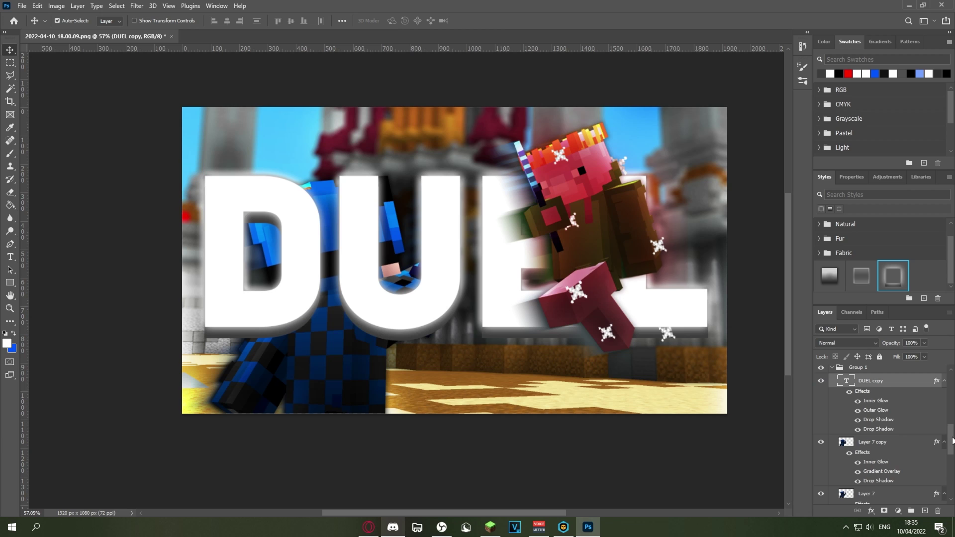
key("ctrl+bracketright")
key("ctrl+bracketright")
key("ctrl+bracketright")
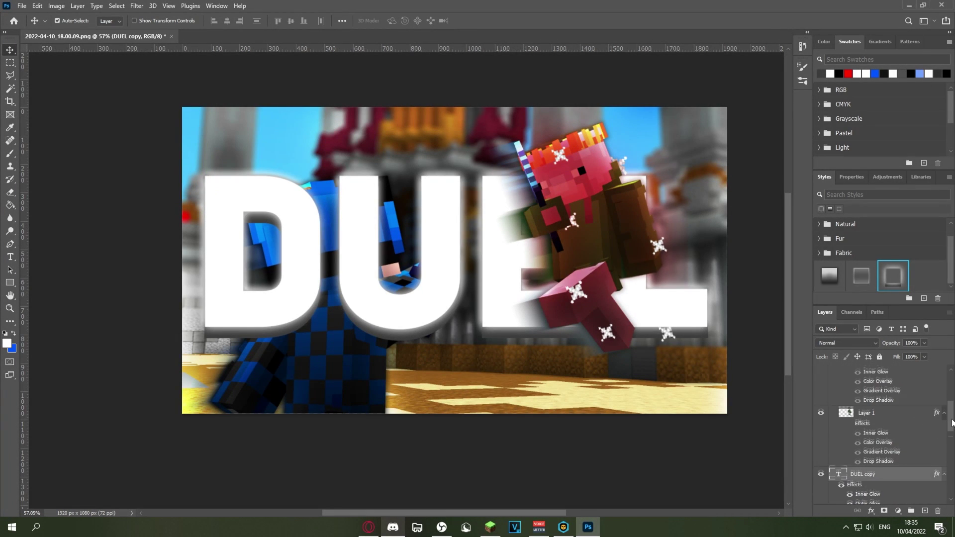
key("ctrl+bracketright")
key("ctrl+bracketright")
key("ctrl+bracketright")
key("ctrl+bracketright")
key("ctrl+bracketright")
key("ctrl+bracketright")
key("ctrl+bracketright")
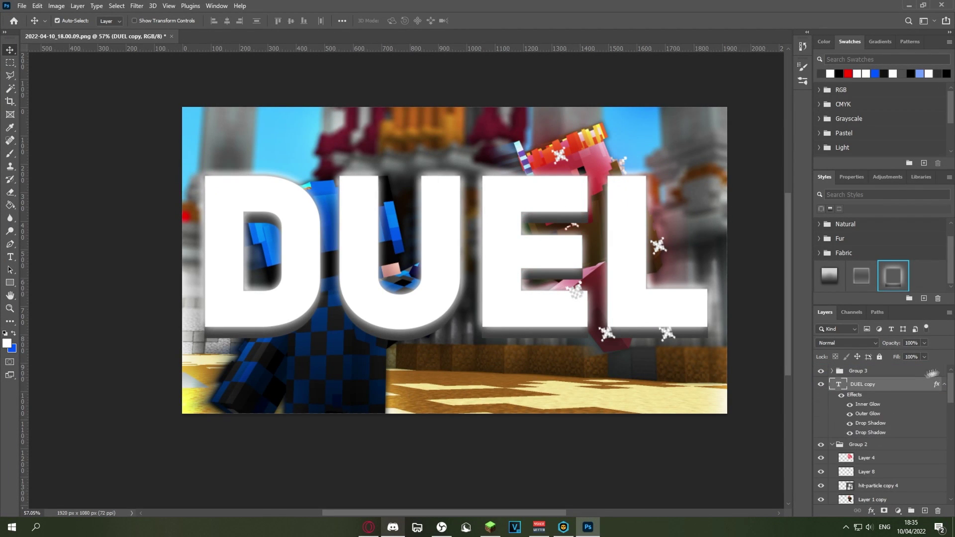
left_click_drag(938, 372, 864, 368)
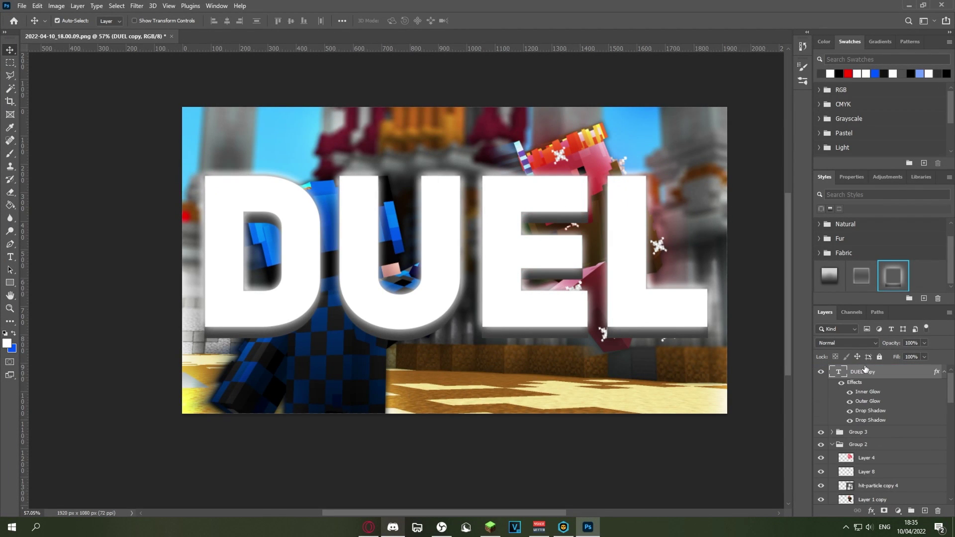
Set the DUEL copy's fill opacity to 0% and turn off its outer glow and both drop shadows
double_click(912, 371)
left_click_drag(793, 229, 540, 223)
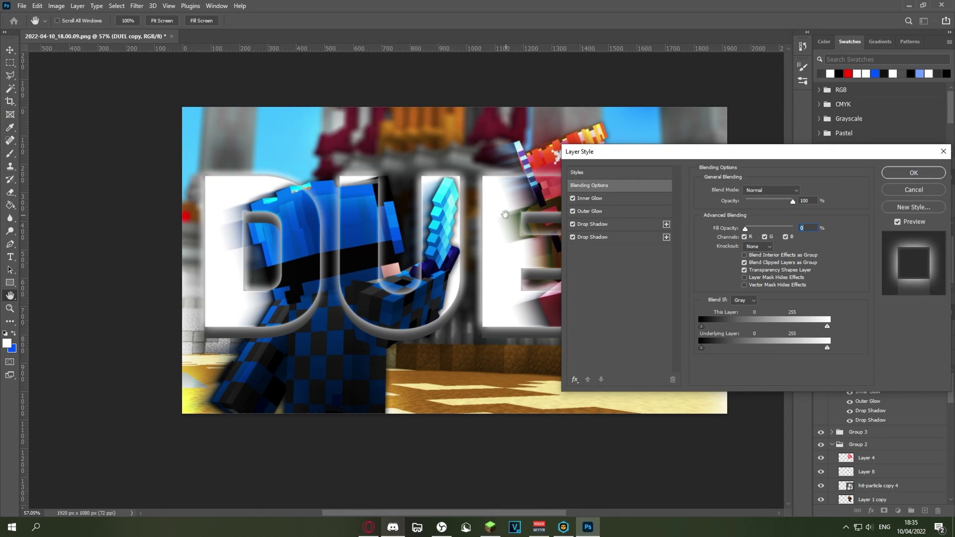
left_click(573, 211)
left_click(573, 224)
left_click(572, 238)
Replace the DUEL copy's inner glow with a white 3 px inside stroke and re-enable its lower drop shadow
left_click(590, 198)
left_click(575, 379)
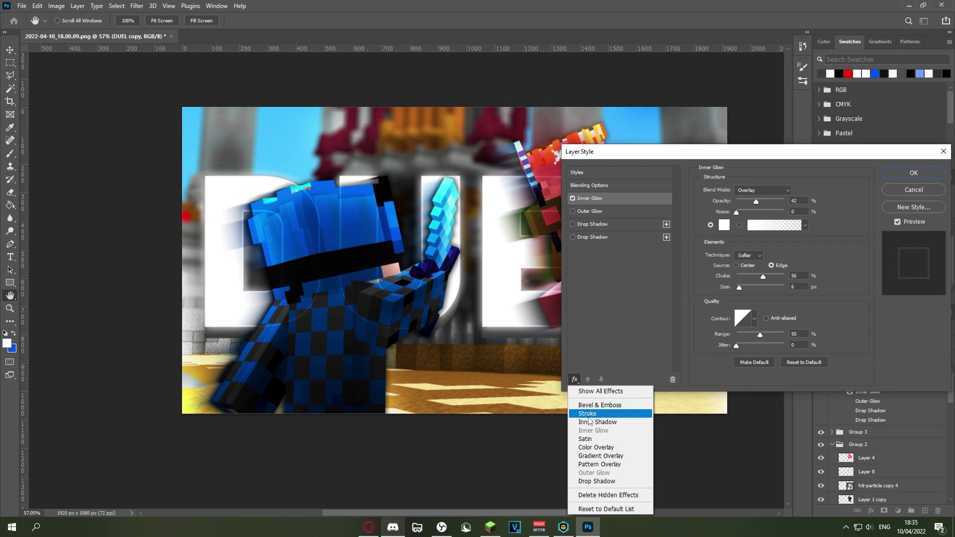
left_click(588, 414)
left_click(574, 208)
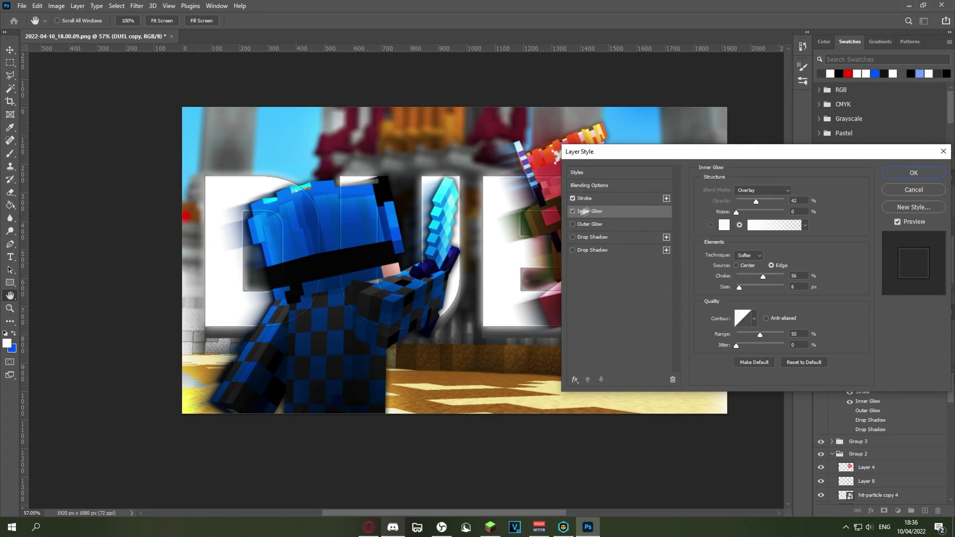
left_click(573, 211)
left_click(584, 198)
left_click(724, 262)
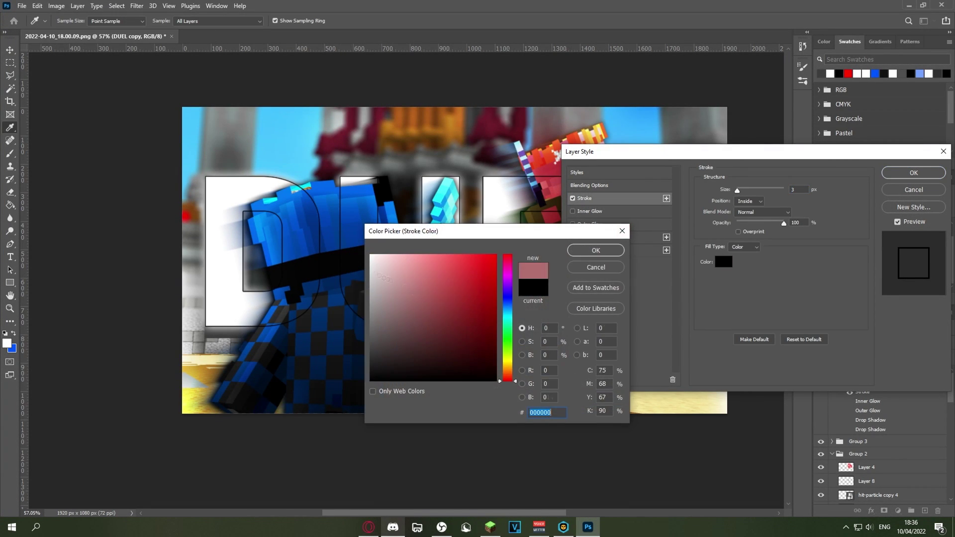
left_click_drag(398, 284, 371, 255)
left_click(595, 250)
left_click(572, 250)
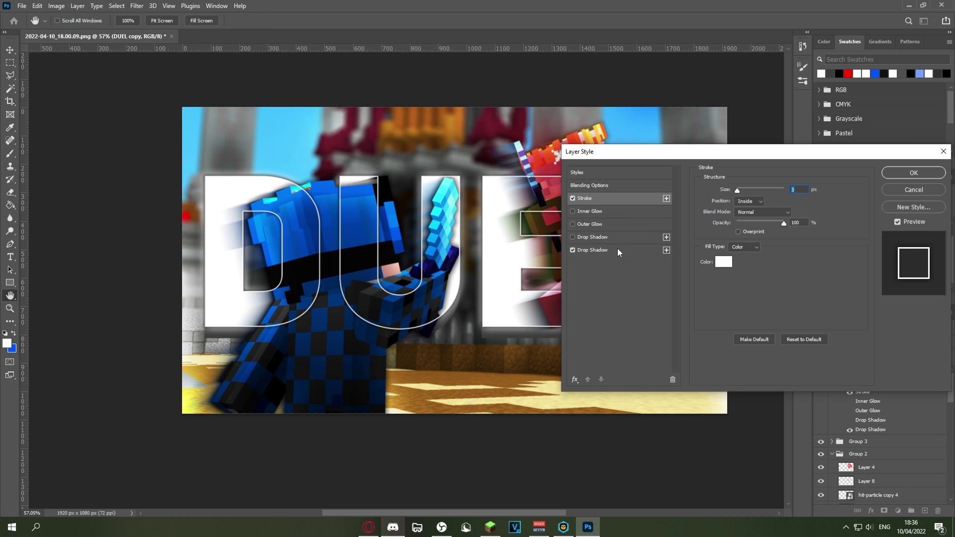
left_click(913, 173)
key("v")
Examine the outlined DUEL title over both characters at several zoom levels
scroll(508, 239, "down", 8)
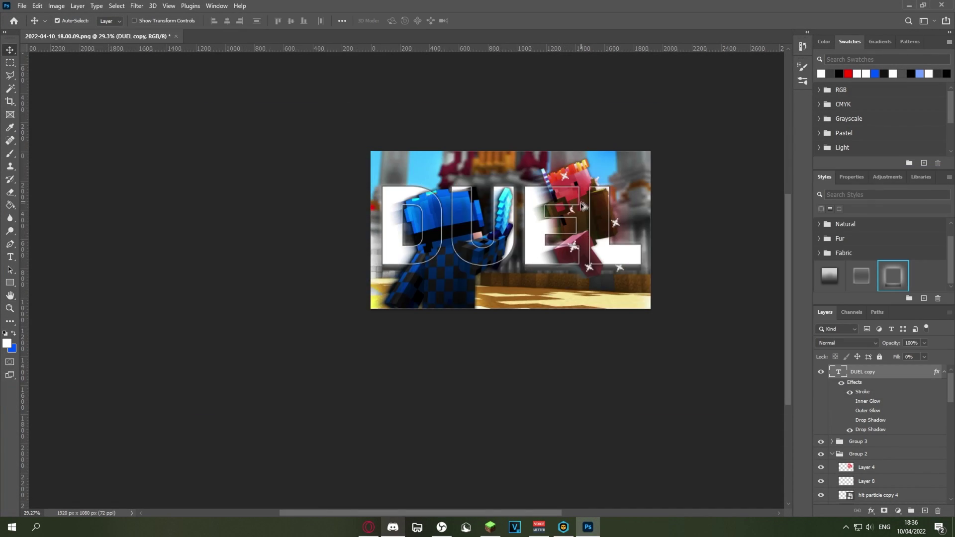
scroll(508, 239, "up", 4)
scroll(509, 239, "up", 3)
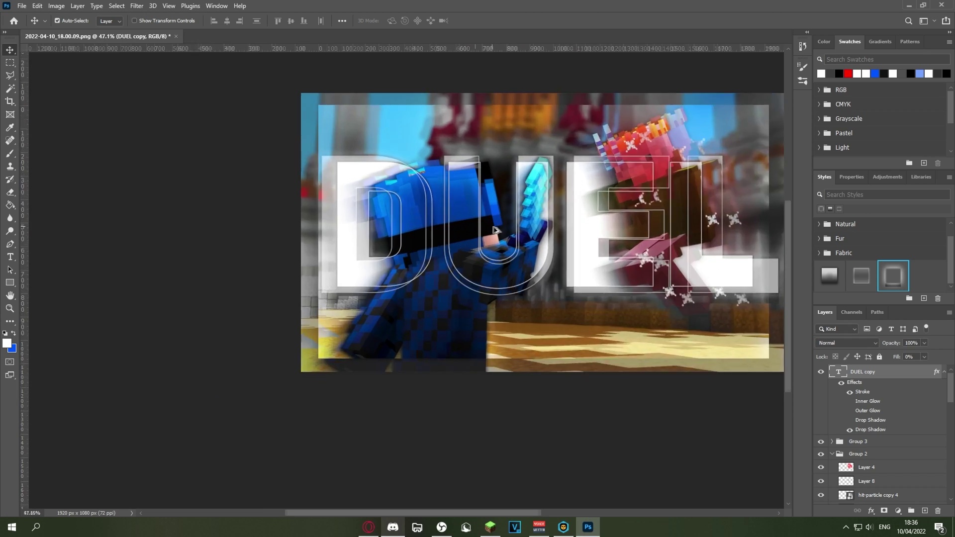
scroll(745, 227, "down", 6)
scroll(757, 250, "up", 5)
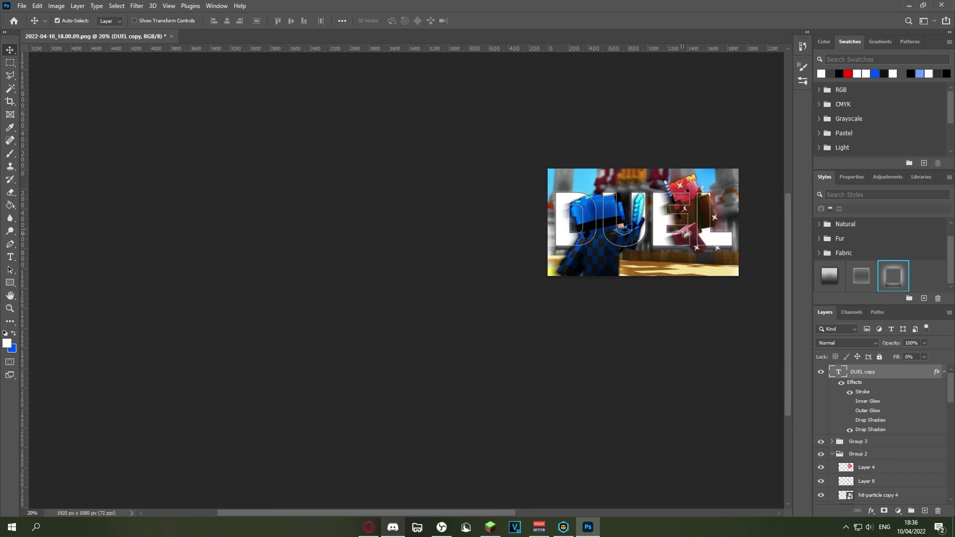
scroll(717, 177, "down", 4)
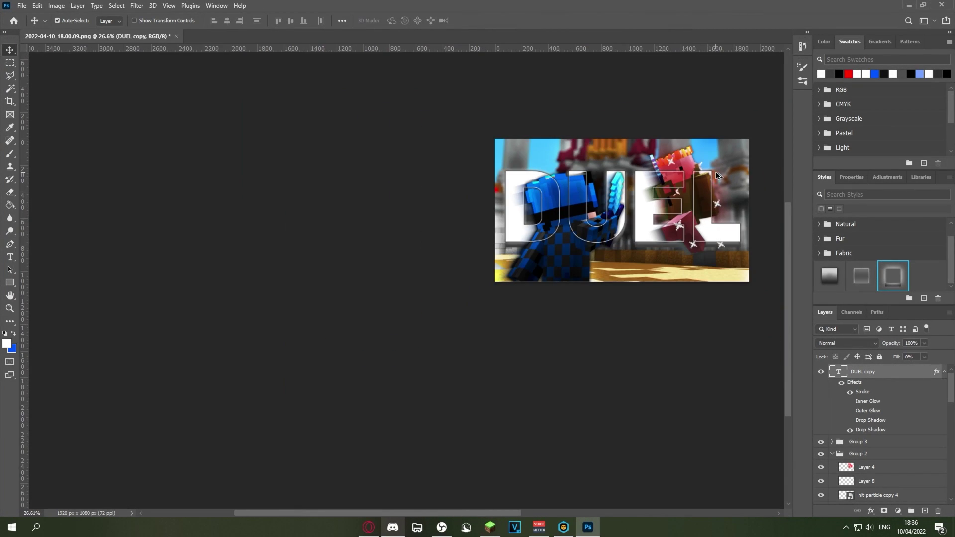
scroll(263, 224, "up", 2)
scroll(305, 221, "down", 2)
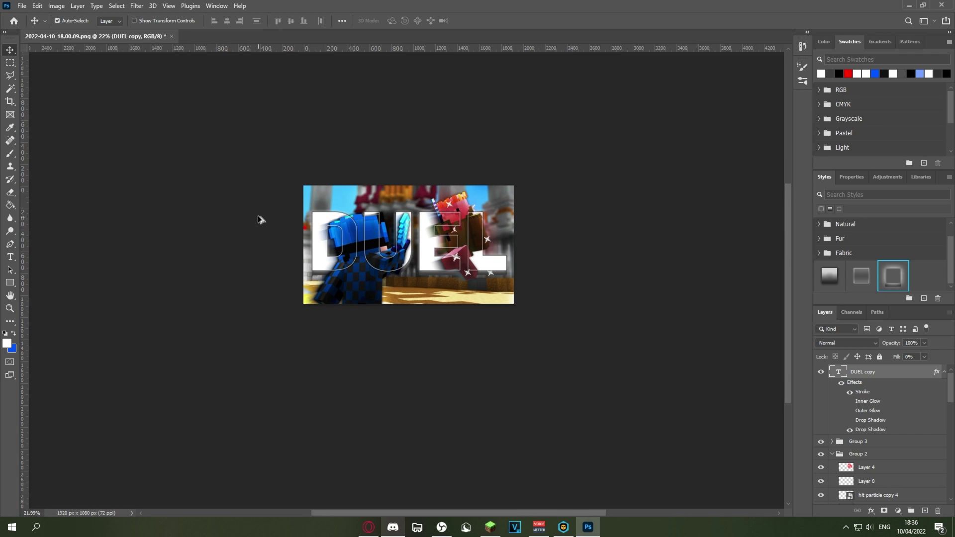
scroll(294, 198, "up", 4)
scroll(761, 298, "down", 2)
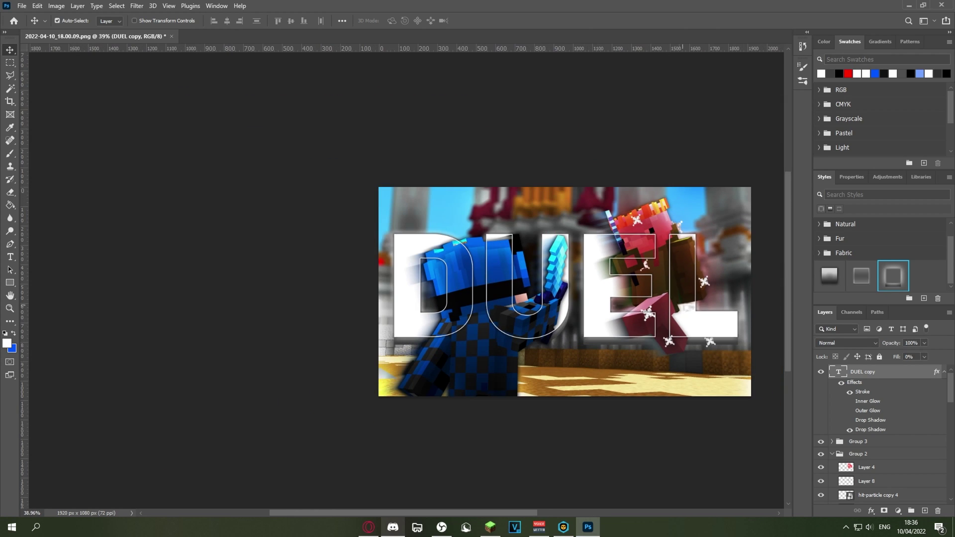
scroll(763, 299, "up", 3)
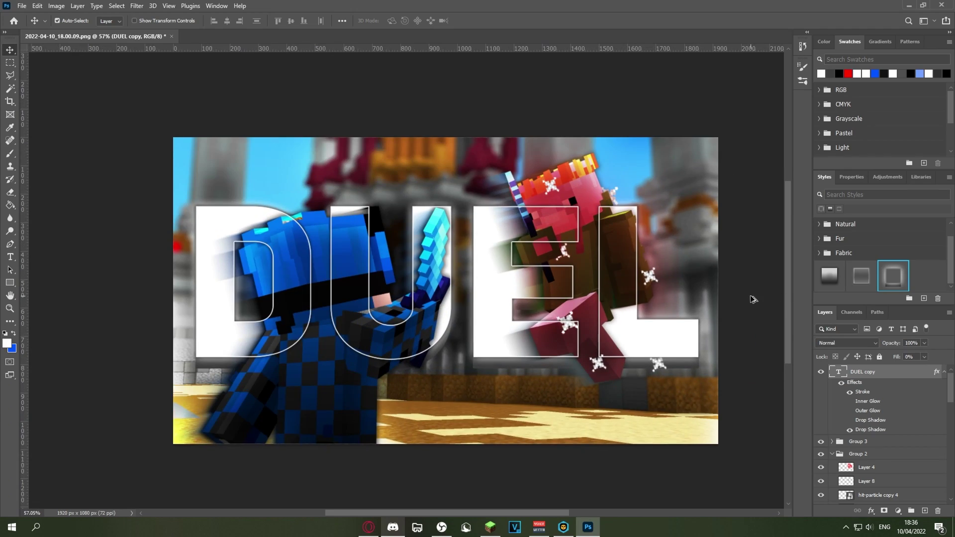
scroll(510, 291, "down", 1)
scroll(510, 291, "down", 3)
scroll(181, 348, "up", 3)
scroll(562, 281, "down", 6)
scroll(738, 273, "up", 2)
scroll(580, 264, "up", 1)
scroll(582, 267, "up", 2)
scroll(584, 268, "down", 3)
scroll(587, 269, "up", 3)
scroll(729, 273, "down", 3)
scroll(688, 292, "up", 3)
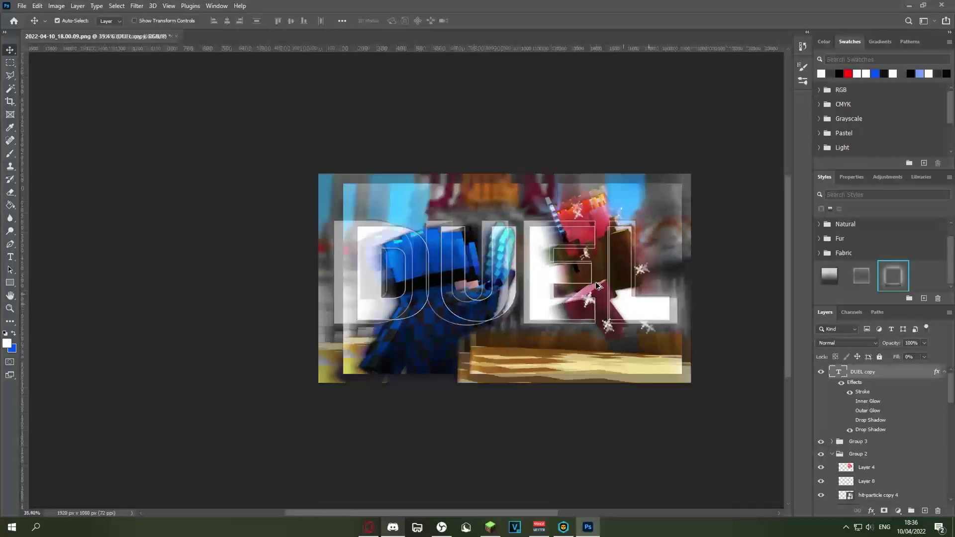